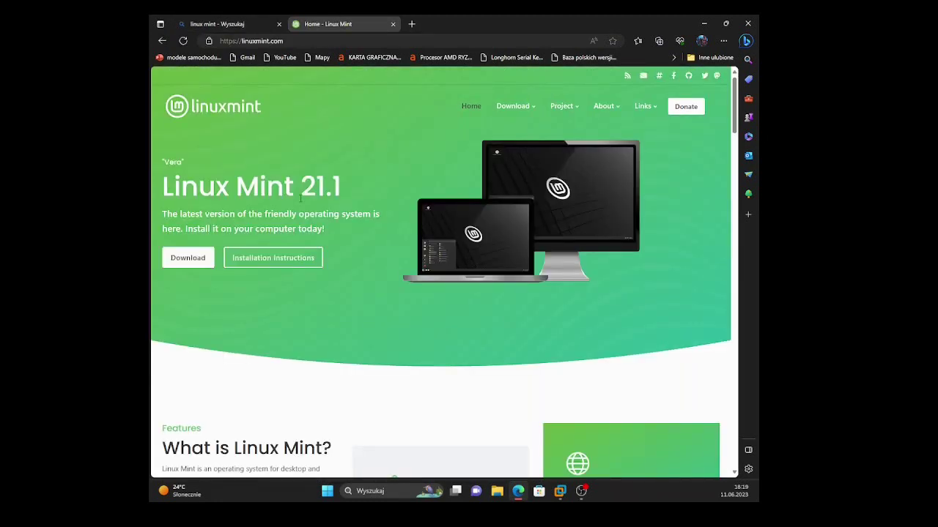
- Open the Linux Mint Cinnamon Edition download page
{"action": "left_click", "coordinate": [185, 261]}
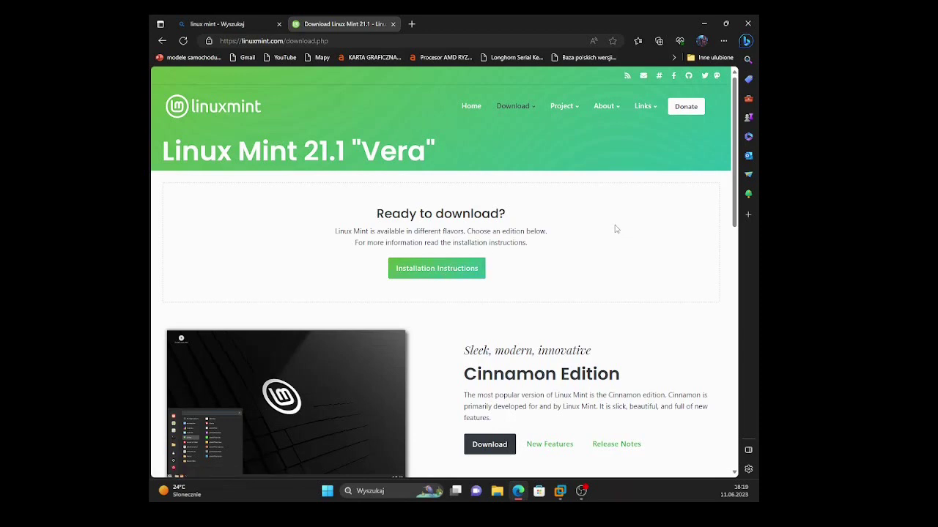
{"action": "scroll", "coordinate": [527, 284], "scroll_direction": "down", "scroll_amount": 2}
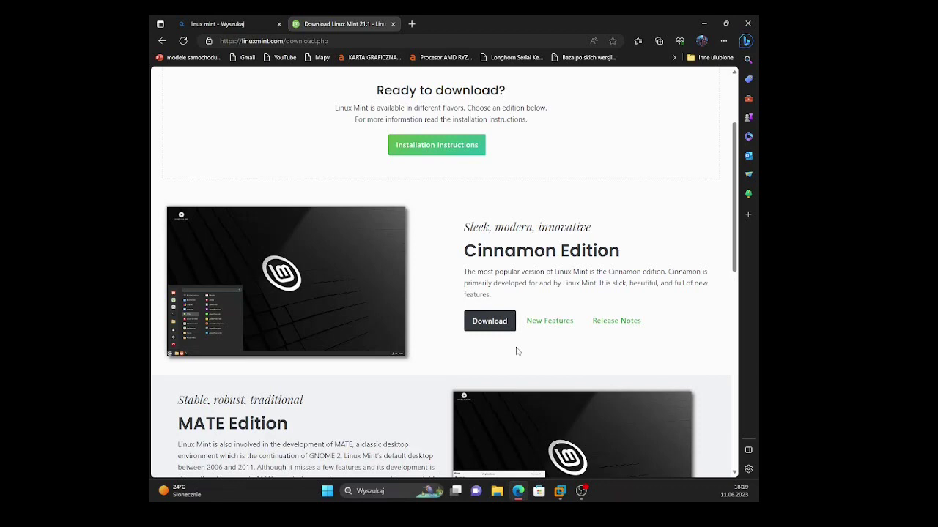
{"action": "scroll", "coordinate": [517, 351], "scroll_direction": "down", "scroll_amount": 2}
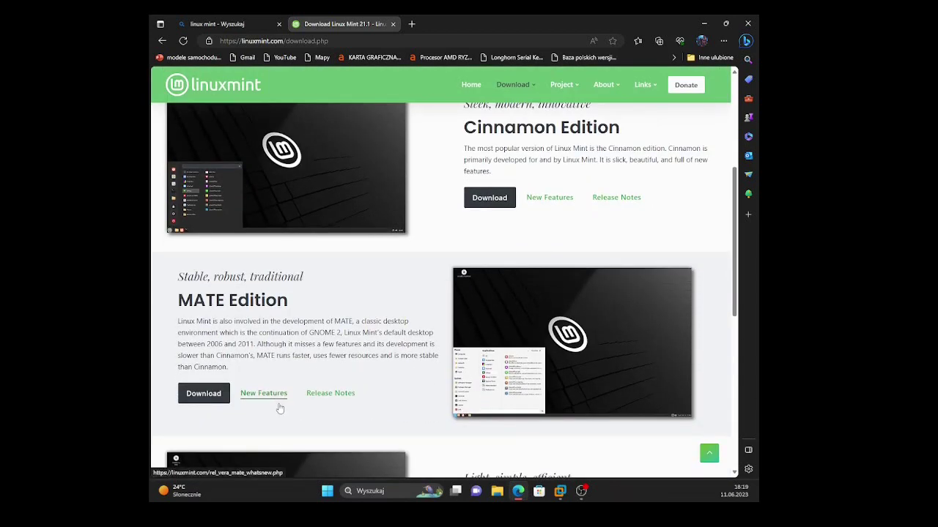
{"action": "scroll", "coordinate": [438, 363], "scroll_direction": "down", "scroll_amount": 4}
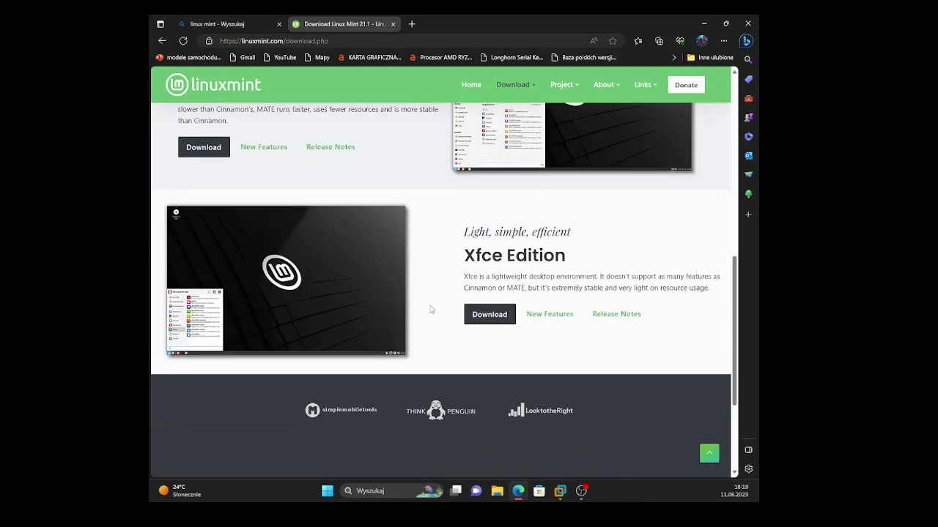
{"action": "scroll", "coordinate": [422, 304], "scroll_direction": "up", "scroll_amount": 8}
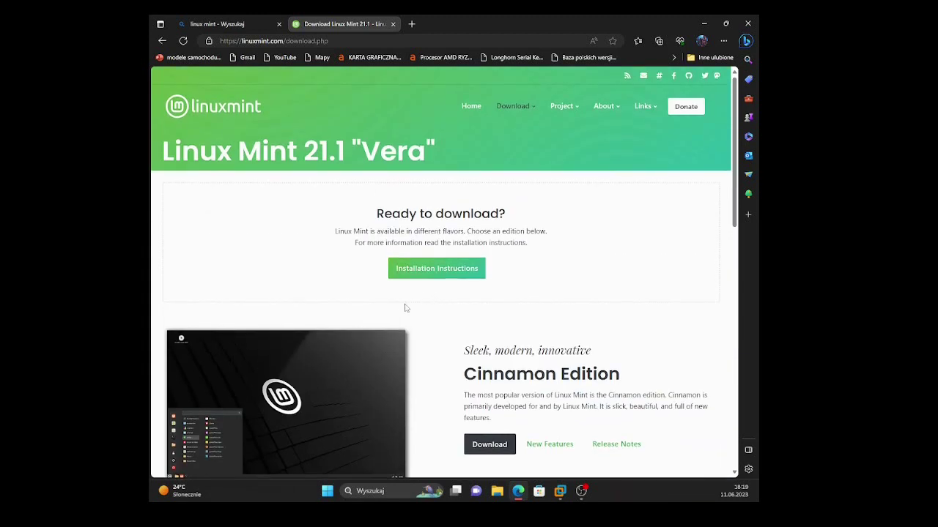
{"action": "scroll", "coordinate": [404, 339], "scroll_direction": "down", "scroll_amount": 1}
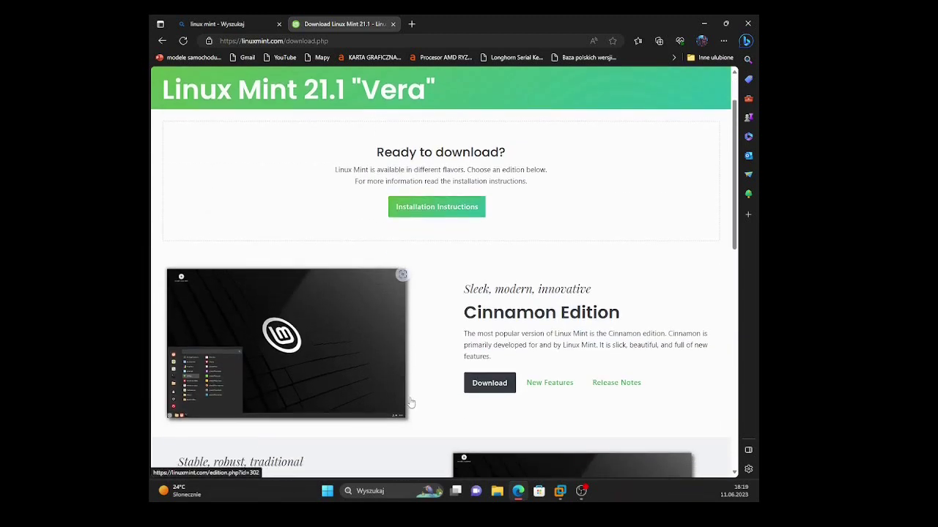
{"action": "left_click", "coordinate": [490, 386]}
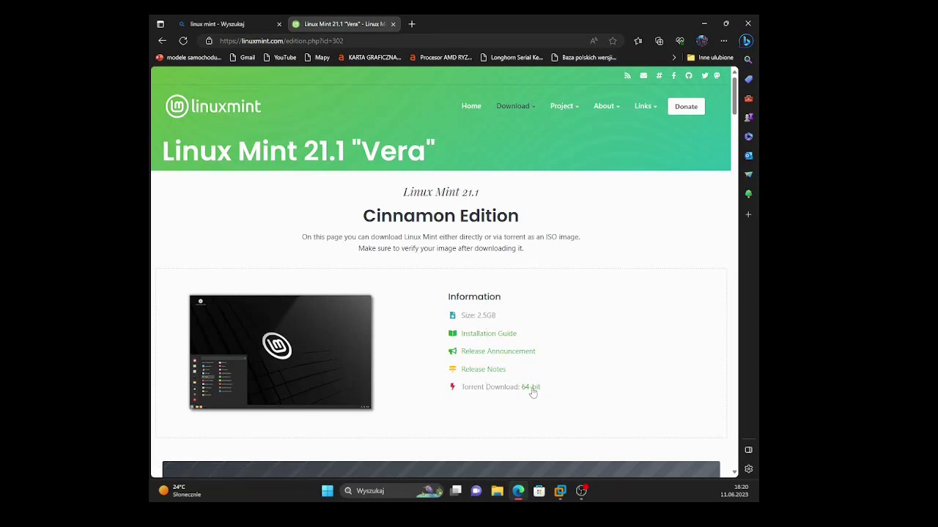
- Download the 64-bit Mint 21.1 Cinnamon ISO from the Host4Biz mirror, then minimize the browser
{"action": "scroll", "coordinate": [523, 374], "scroll_direction": "down", "scroll_amount": 3}
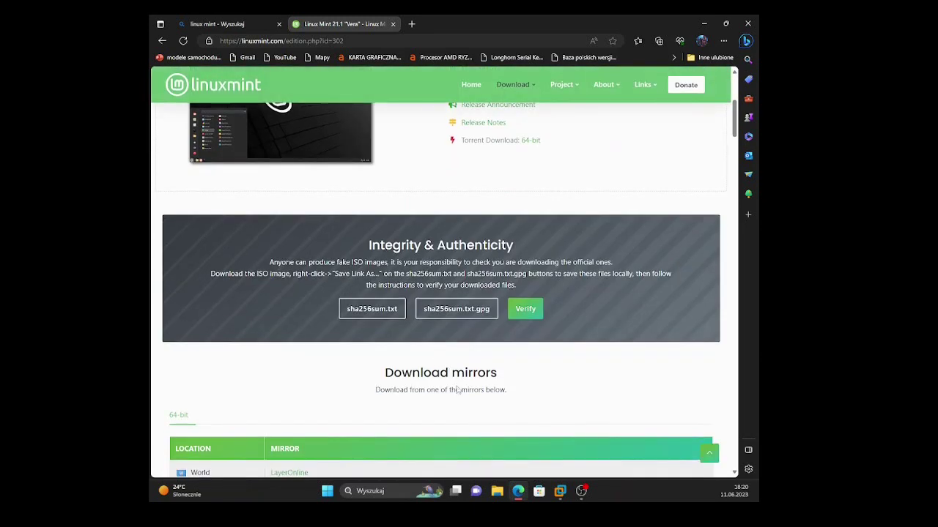
{"action": "scroll", "coordinate": [346, 399], "scroll_direction": "down", "scroll_amount": 3}
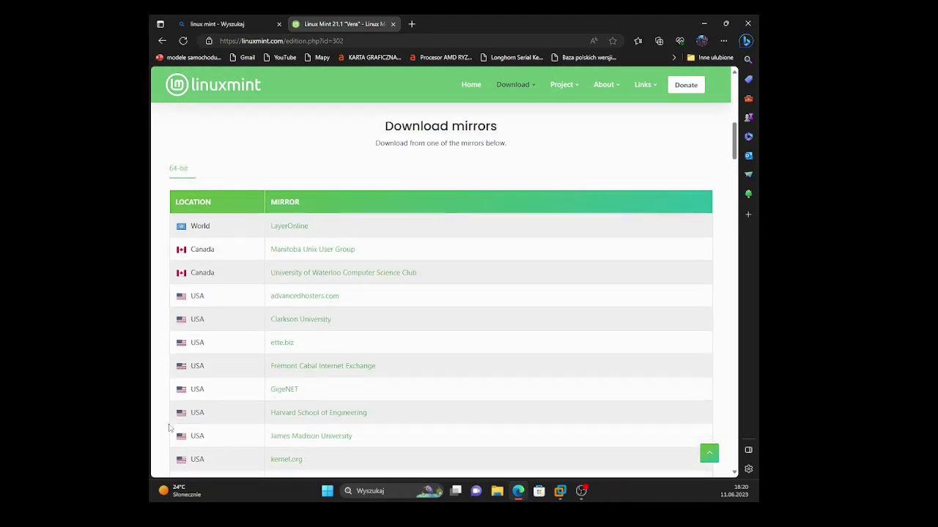
{"action": "scroll", "coordinate": [220, 396], "scroll_direction": "down", "scroll_amount": 2}
{"action": "scroll", "coordinate": [225, 379], "scroll_direction": "down", "scroll_amount": 10}
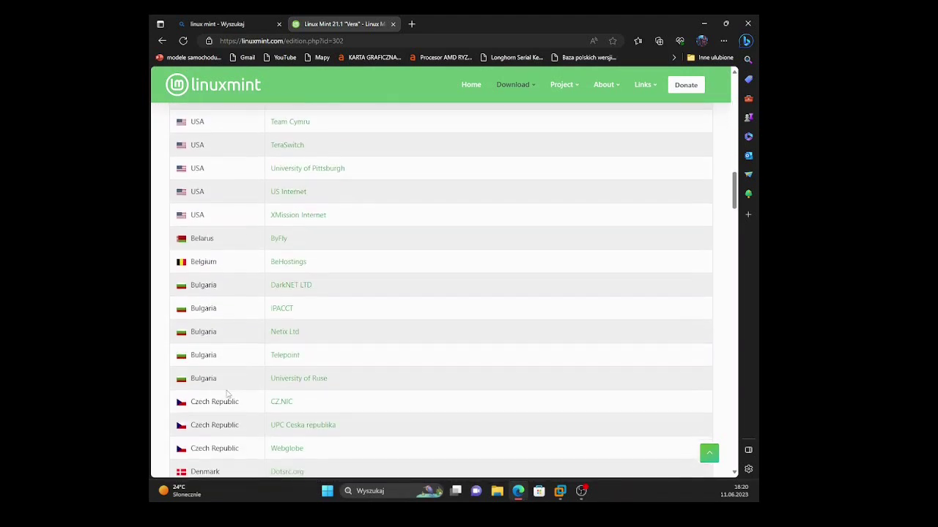
{"action": "scroll", "coordinate": [233, 383], "scroll_direction": "down", "scroll_amount": 9}
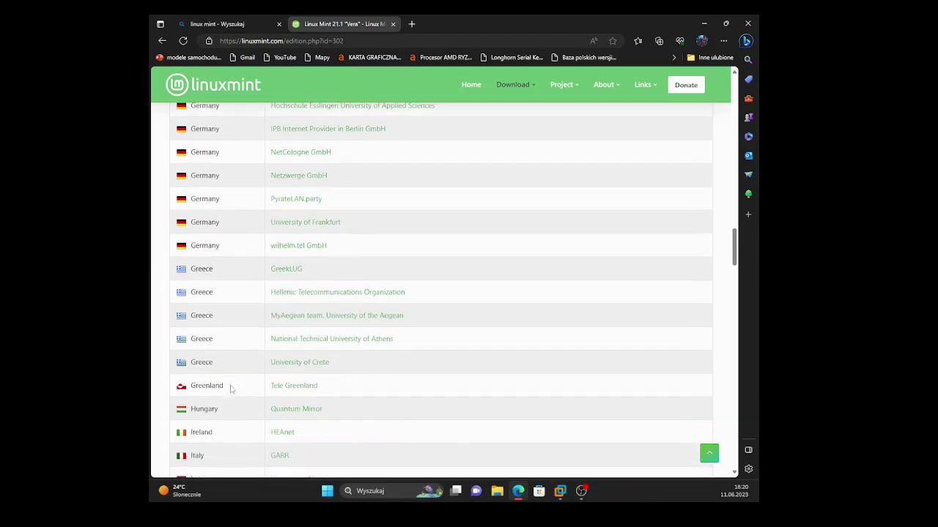
{"action": "scroll", "coordinate": [238, 378], "scroll_direction": "down", "scroll_amount": 3}
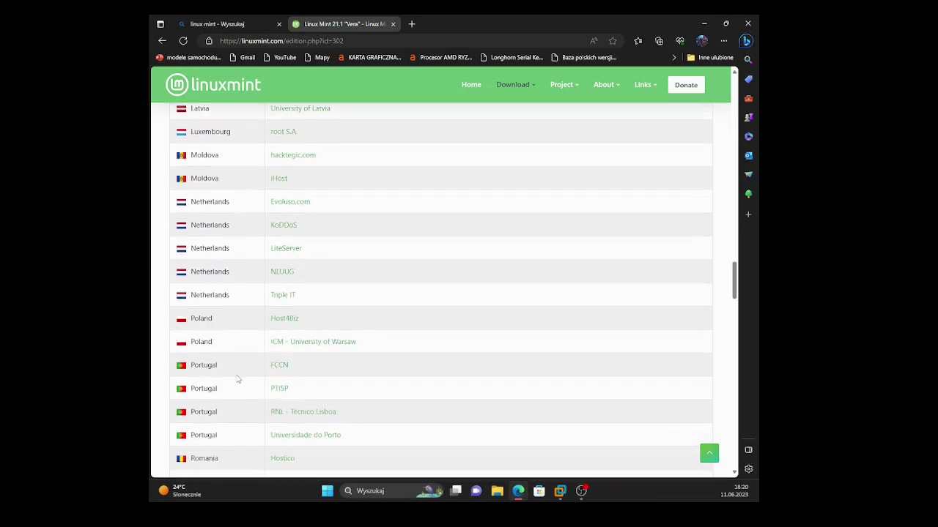
{"action": "left_click", "coordinate": [288, 320]}
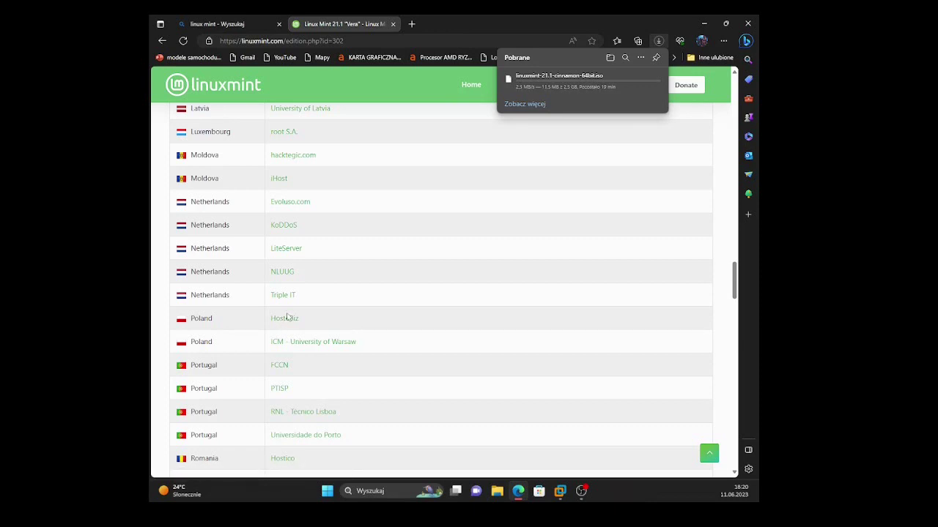
{"action": "left_click", "coordinate": [704, 24]}
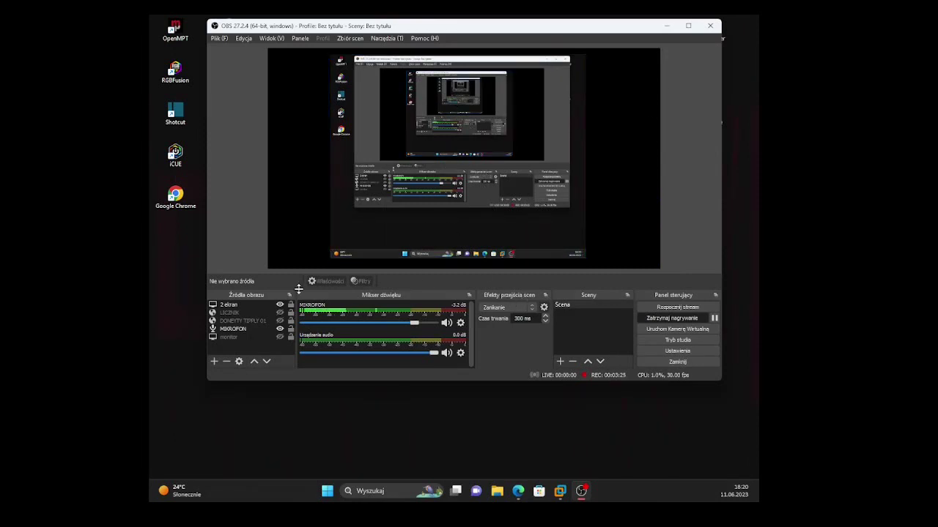
{"action": "left_click", "coordinate": [279, 337]}
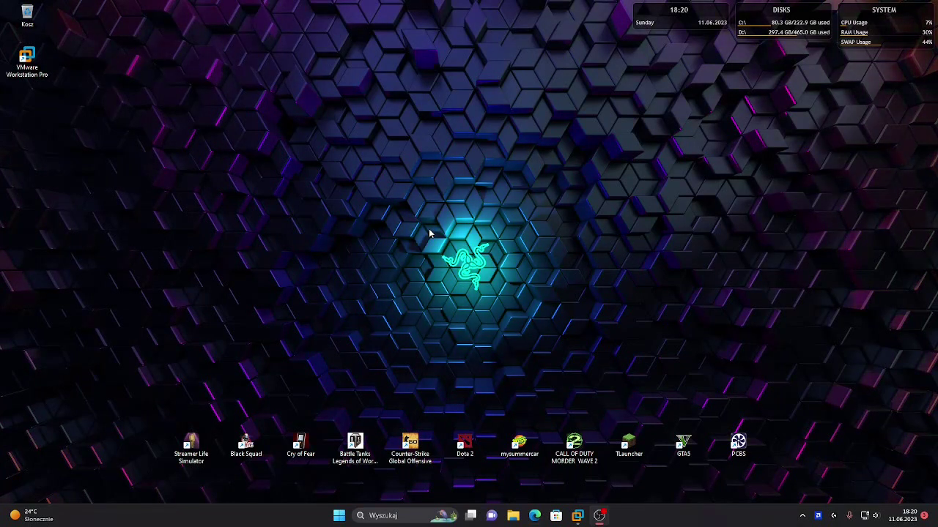
- Launch VMware Workstation Pro from its desktop shortcut, then return to the Edge browser
{"action": "left_click", "coordinate": [578, 515]}
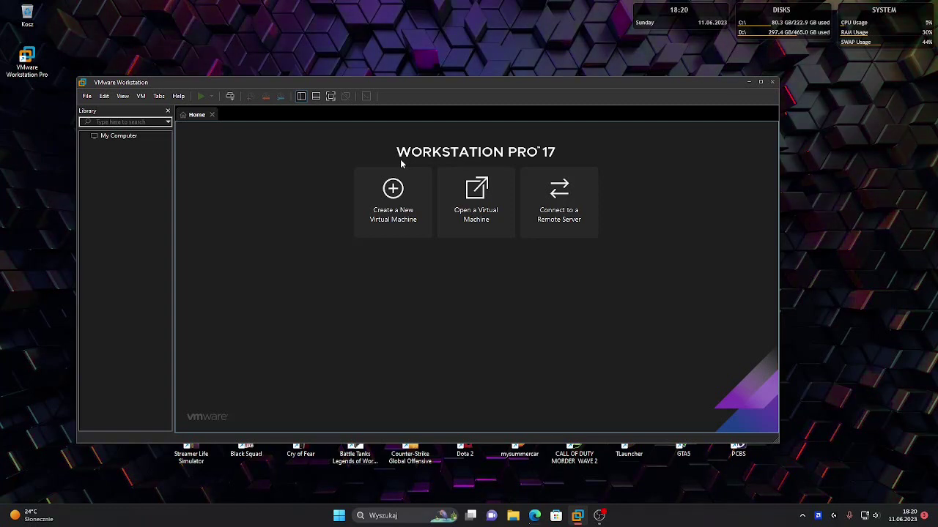
{"action": "left_click", "coordinate": [542, 517]}
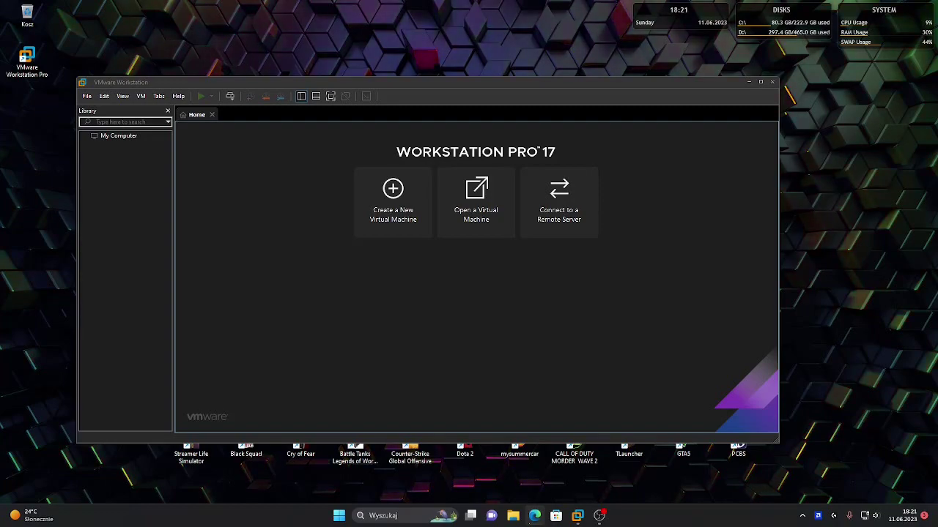
{"action": "key", "text": "alt+Tab"}
- Maximize Edge, search Bing for 'rufus' and open 'Rufus - The Official Website'
{"action": "left_click_drag", "start_coordinate": [767, 91], "coordinate": [557, 2]}
{"action": "left_click", "coordinate": [237, 72]}
{"action": "key", "text": "BackSpace"}
{"action": "type", "text": "rufus"}
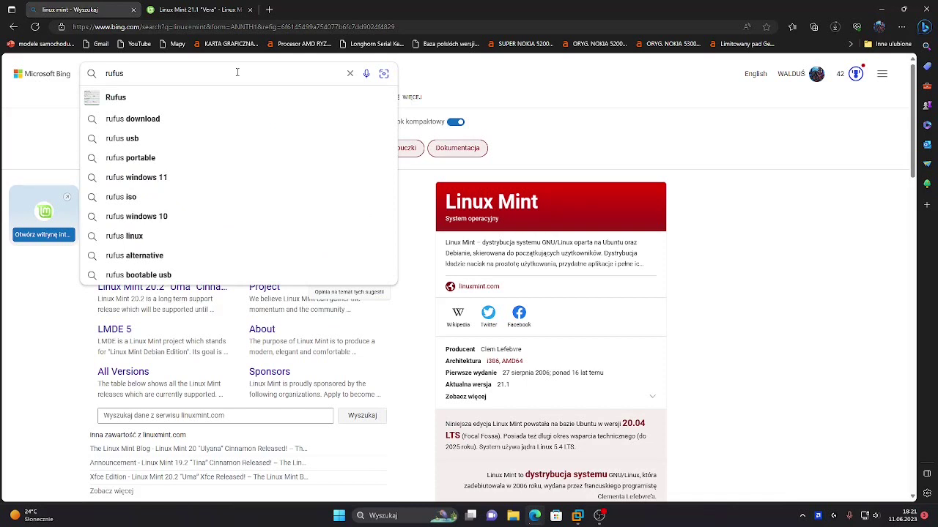
{"action": "key", "text": "Return"}
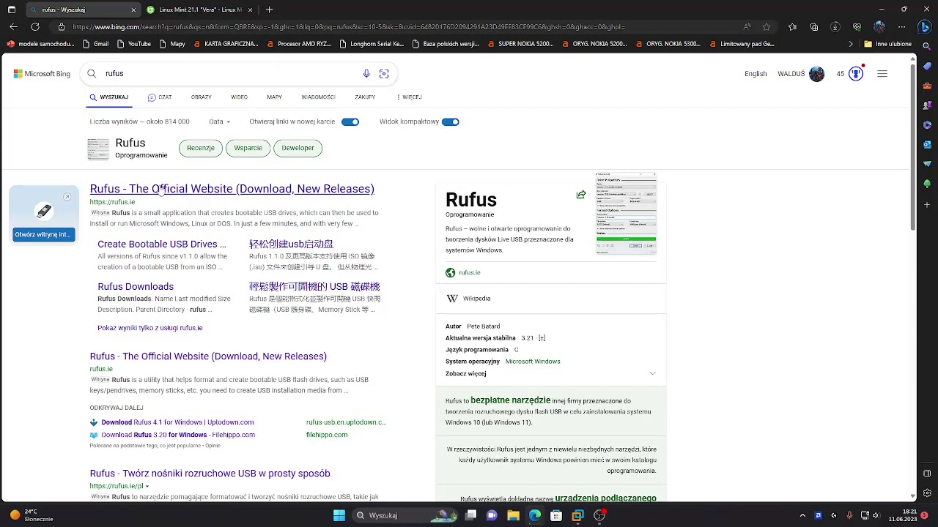
{"action": "left_click", "coordinate": [206, 194]}
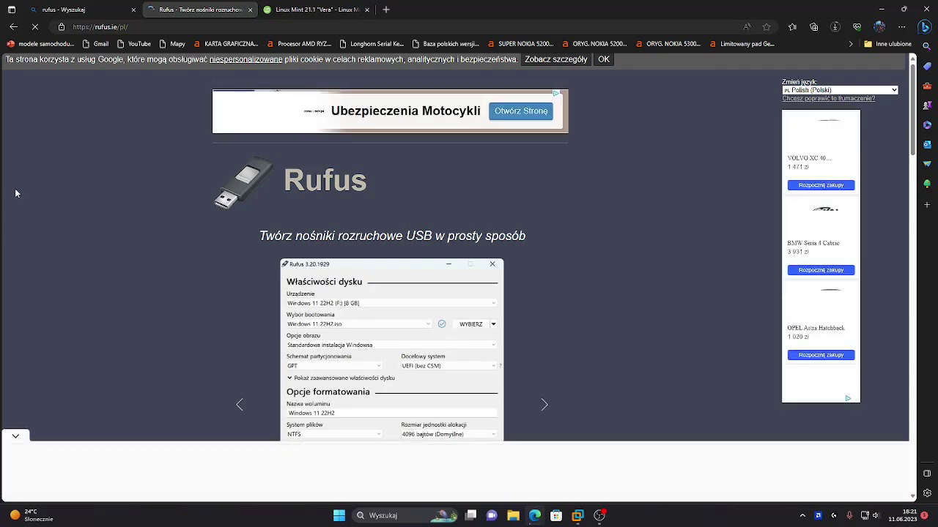
- Dismiss the page's ads and check the Linux Mint ISO download progress
{"action": "left_click", "coordinate": [14, 438]}
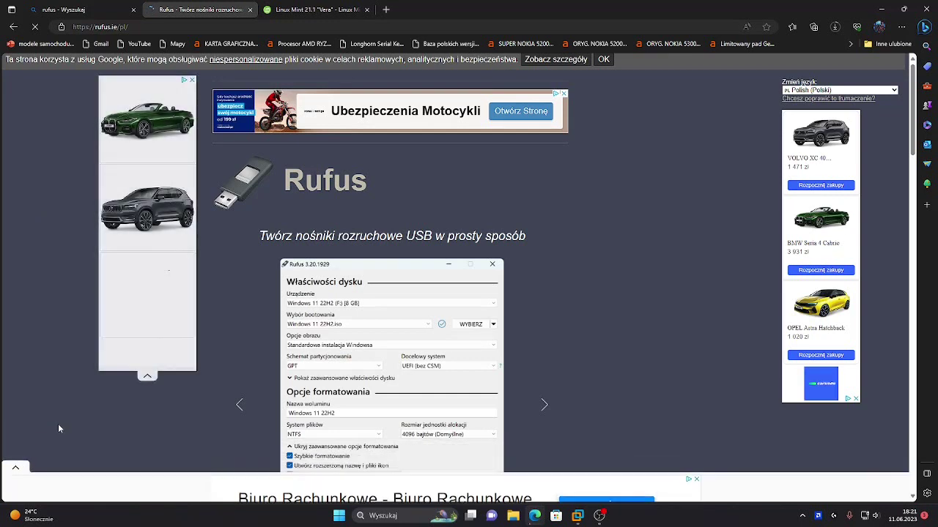
{"action": "left_click", "coordinate": [150, 379]}
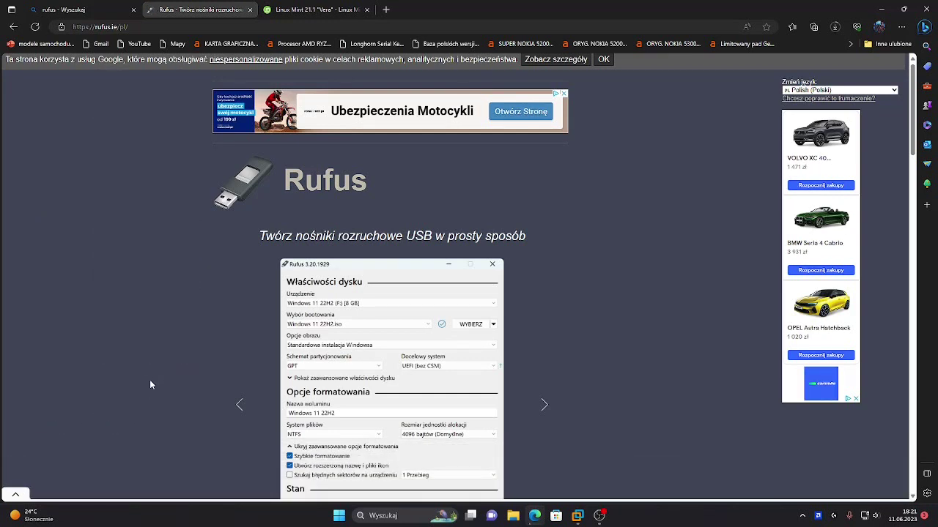
{"action": "scroll", "coordinate": [613, 425], "scroll_direction": "down", "scroll_amount": 3}
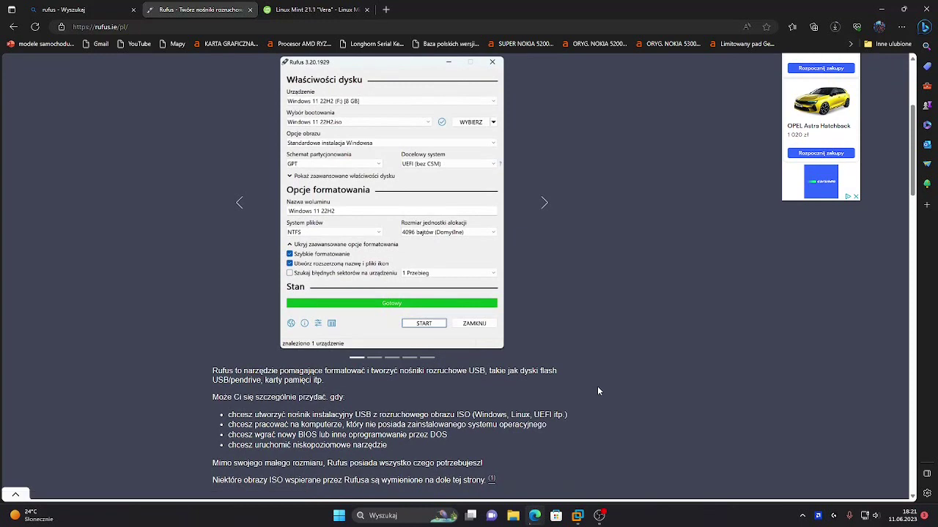
{"action": "left_click", "coordinate": [551, 205]}
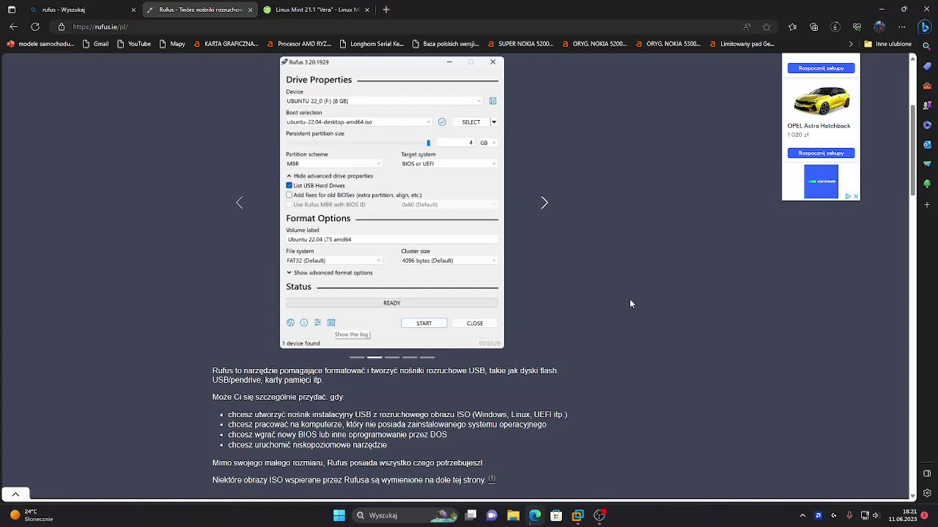
{"action": "scroll", "coordinate": [630, 303], "scroll_direction": "up", "scroll_amount": 1}
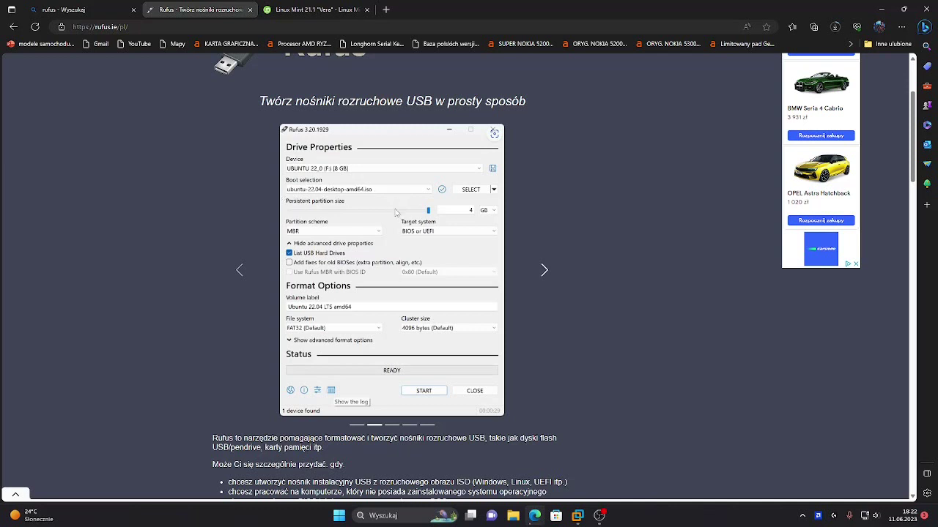
{"action": "left_click", "coordinate": [835, 26]}
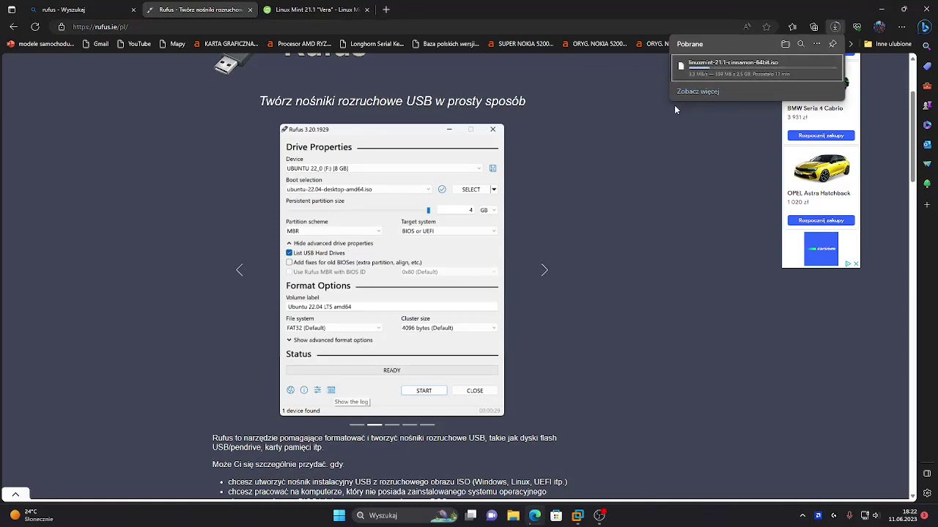
{"action": "left_click", "coordinate": [663, 273]}
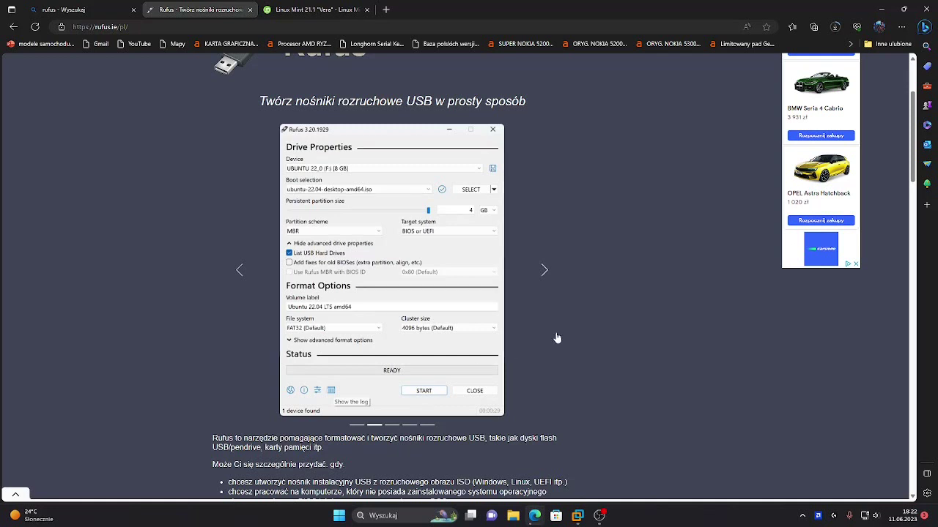
- Cycle through all the Rufus screenshots, ending on the Polish Windows 11 slide
{"action": "left_click", "coordinate": [544, 271]}
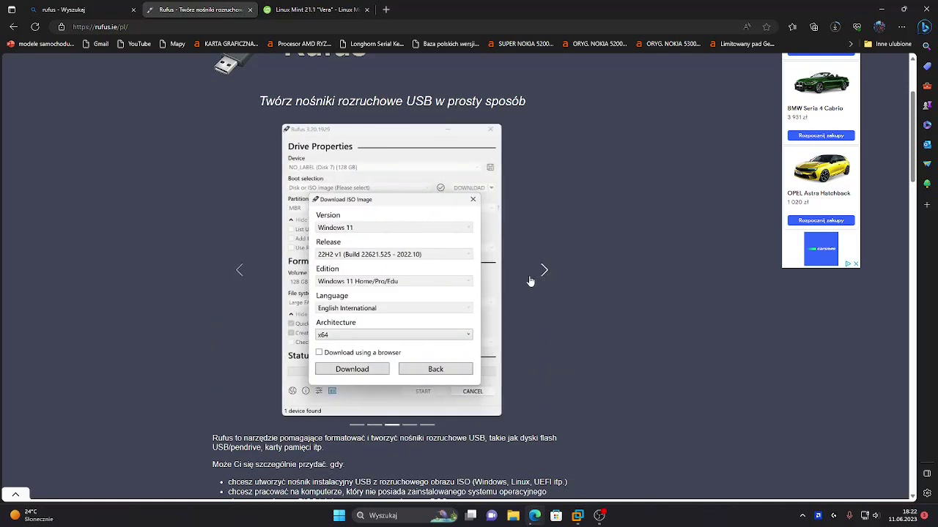
{"action": "left_click", "coordinate": [543, 272]}
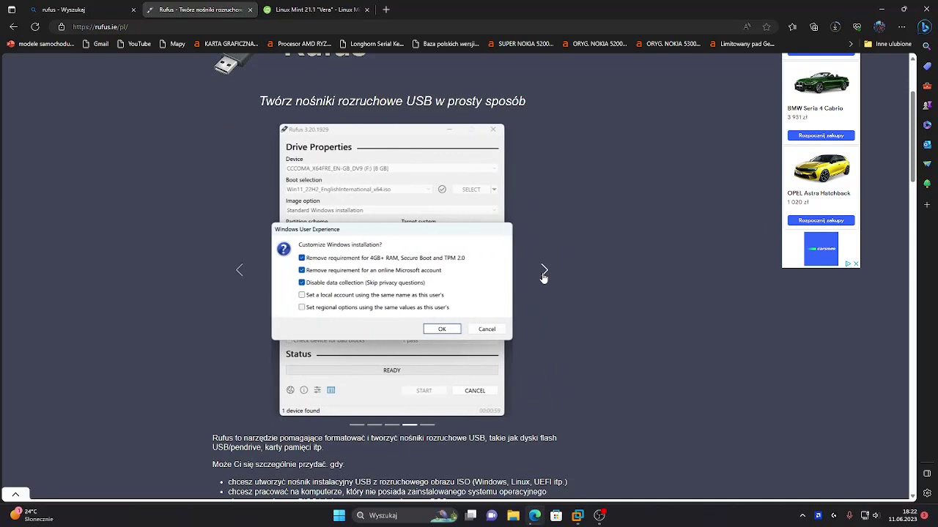
{"action": "left_click", "coordinate": [543, 273]}
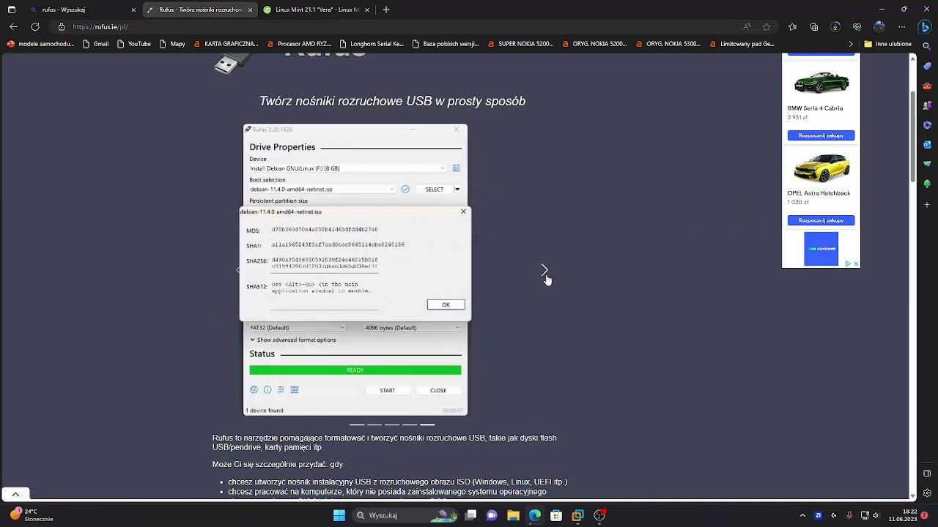
{"action": "left_click", "coordinate": [544, 273]}
{"action": "left_click", "coordinate": [544, 273]}
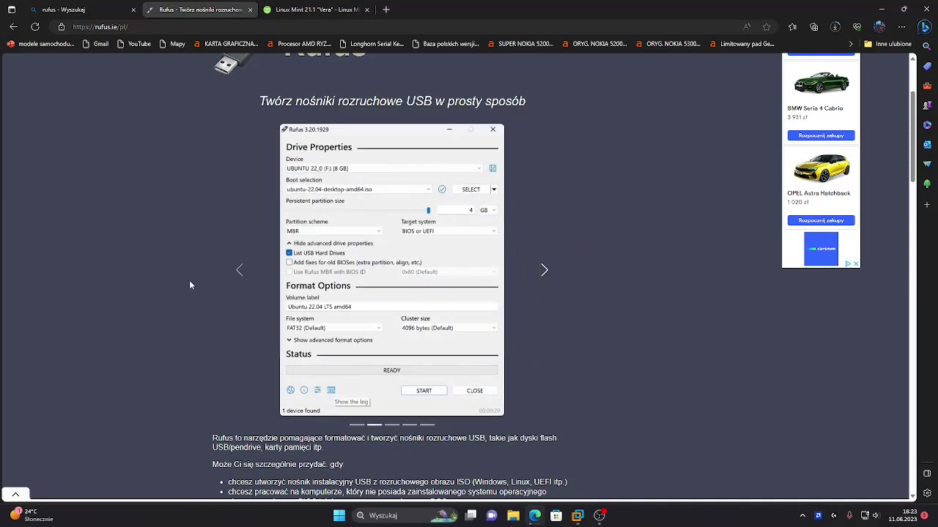
{"action": "left_click", "coordinate": [242, 271]}
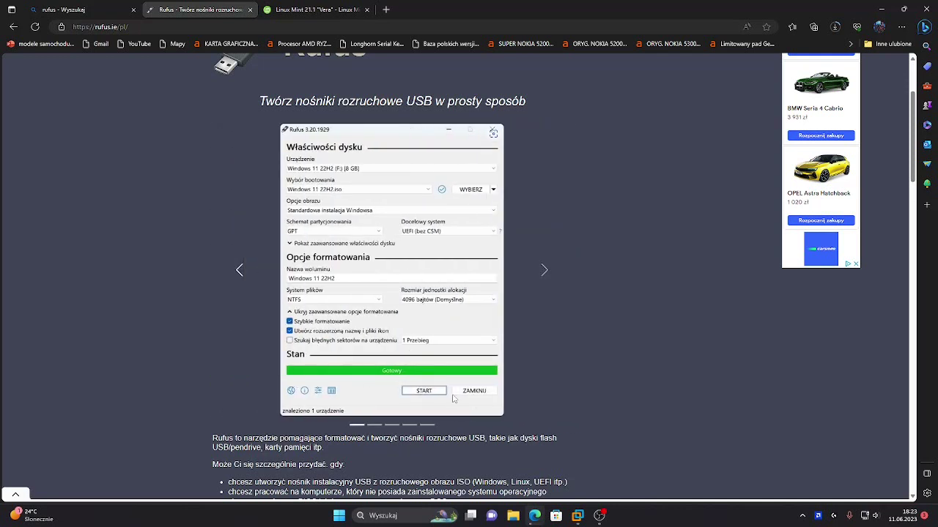
- Close the Rufus tab to return to the Bing 'rufus' results and open Windows search
{"action": "scroll", "coordinate": [570, 349], "scroll_direction": "down", "scroll_amount": 5}
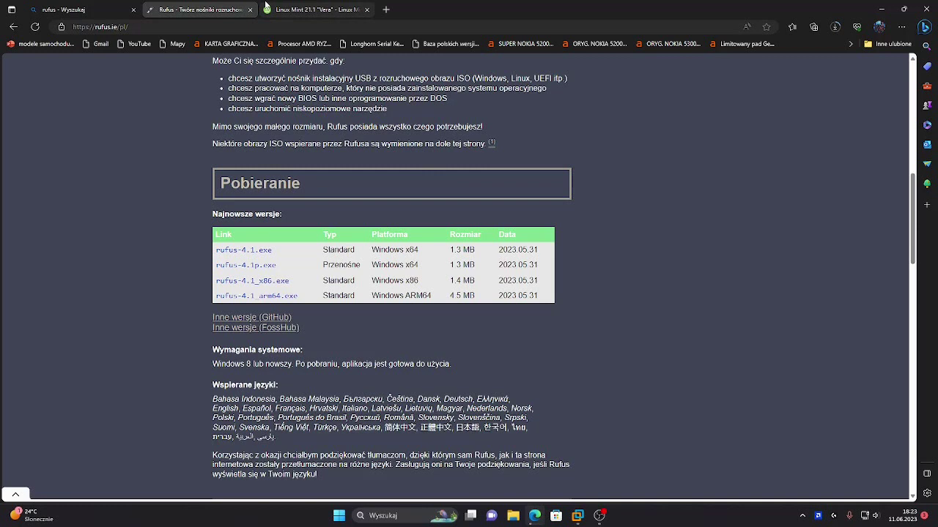
{"action": "left_click", "coordinate": [250, 10]}
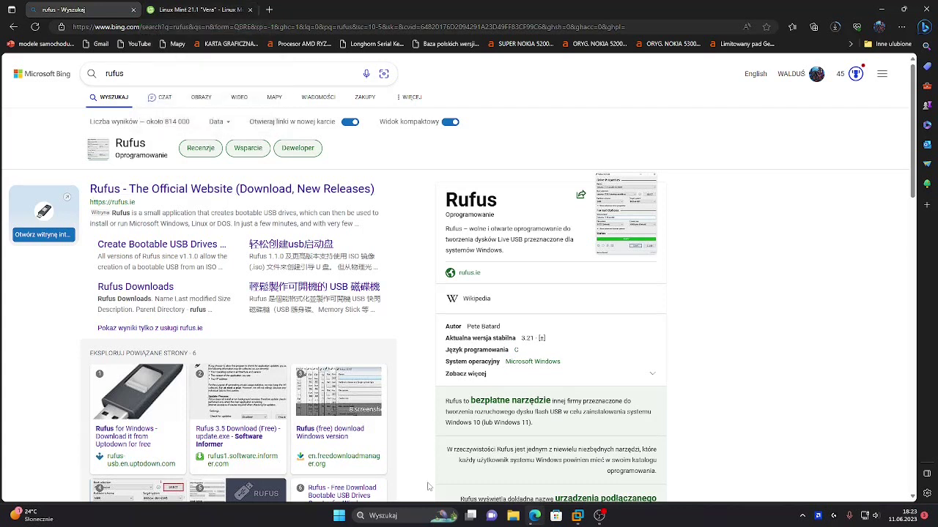
{"action": "left_click", "coordinate": [385, 516]}
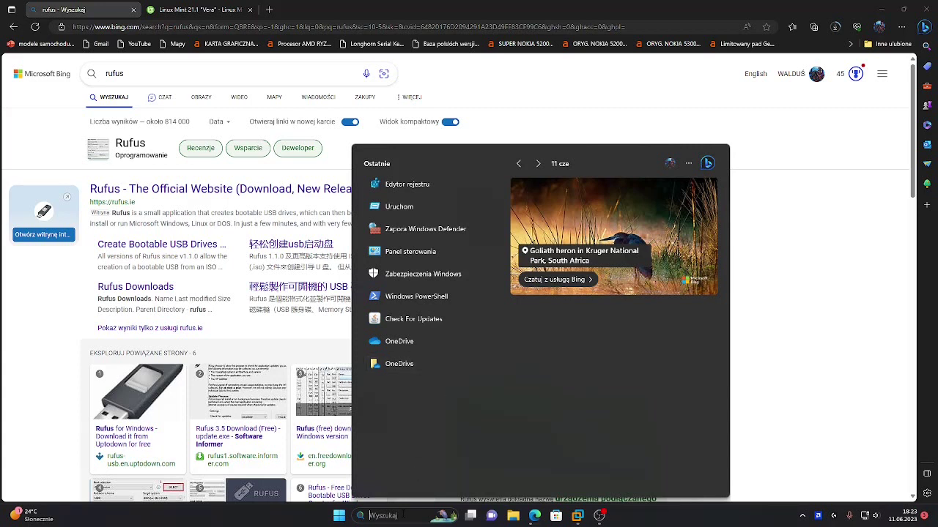
- Run 'winver' from the search box to show Windows 11 version 22H2
{"action": "type", "text": "winm"}
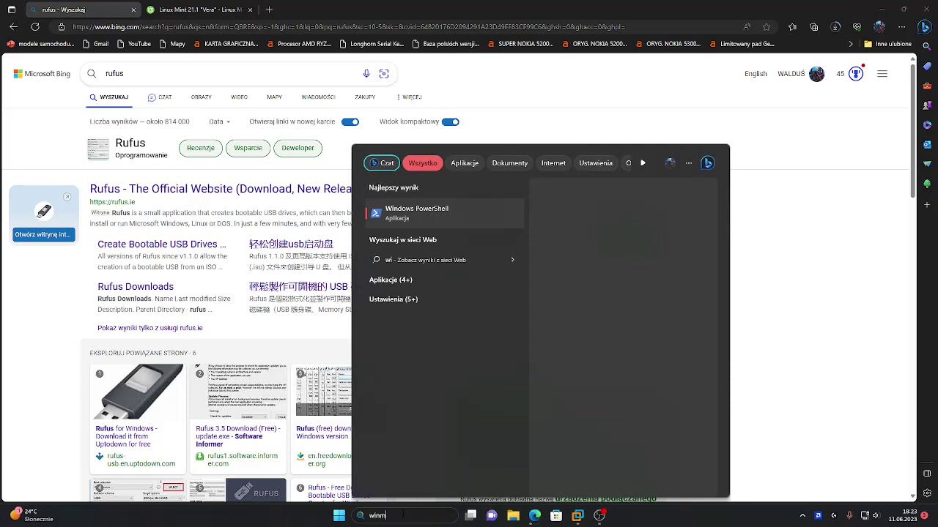
{"action": "key", "text": "BackSpace"}
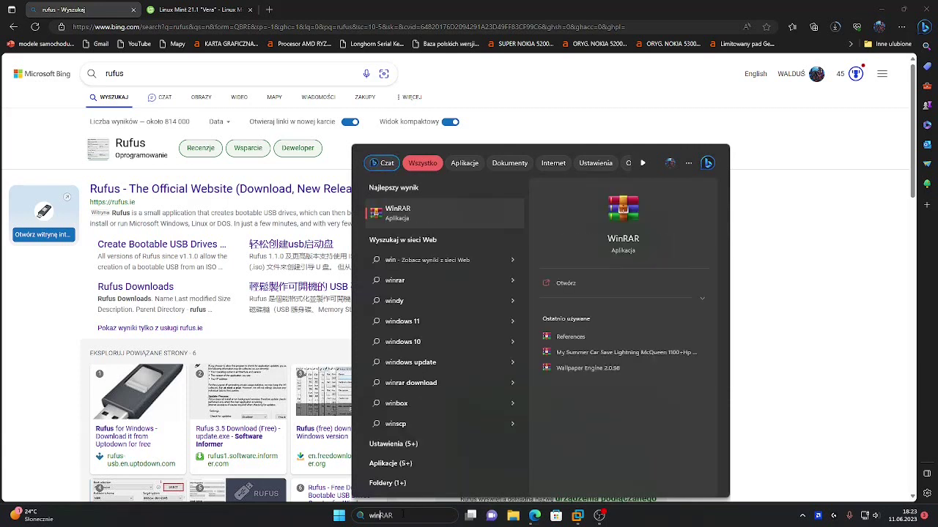
{"action": "type", "text": "ver"}
{"action": "key", "text": "Return"}
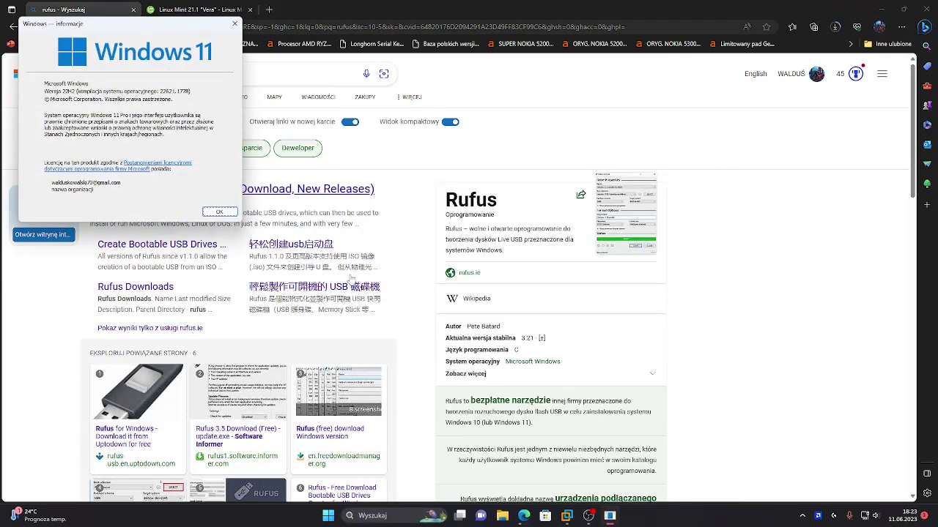
- Move the About Windows dialog to the centre, close it, and reopen Windows search
{"action": "left_click_drag", "start_coordinate": [126, 9], "coordinate": [443, 82]}
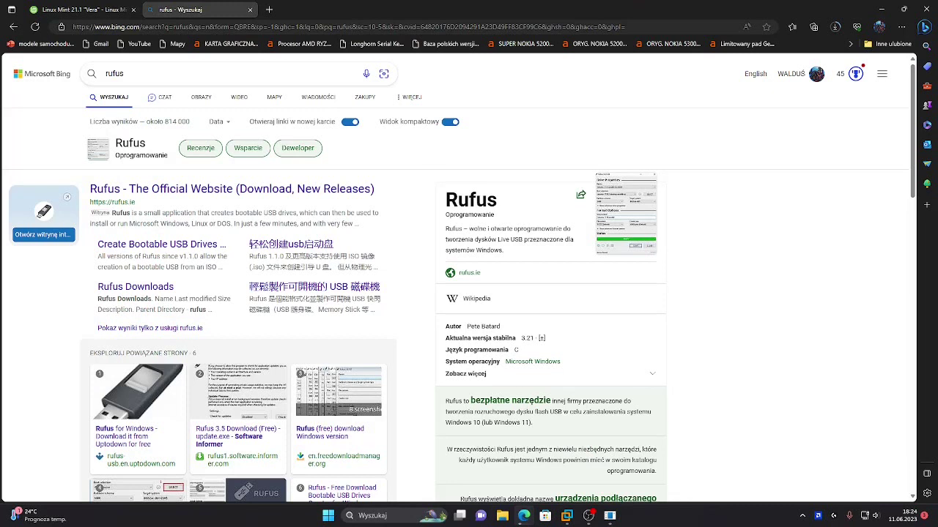
{"action": "left_click", "coordinate": [610, 516]}
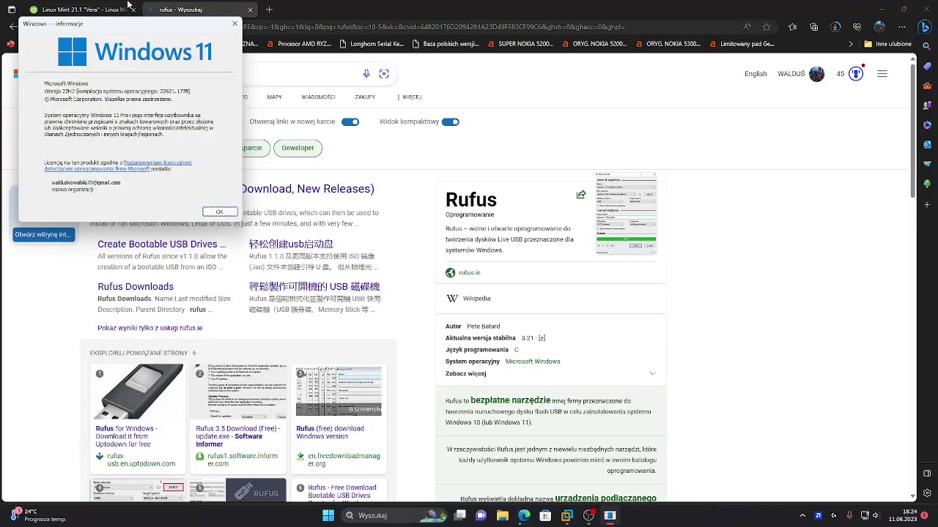
{"action": "left_click_drag", "start_coordinate": [128, 28], "coordinate": [464, 148]}
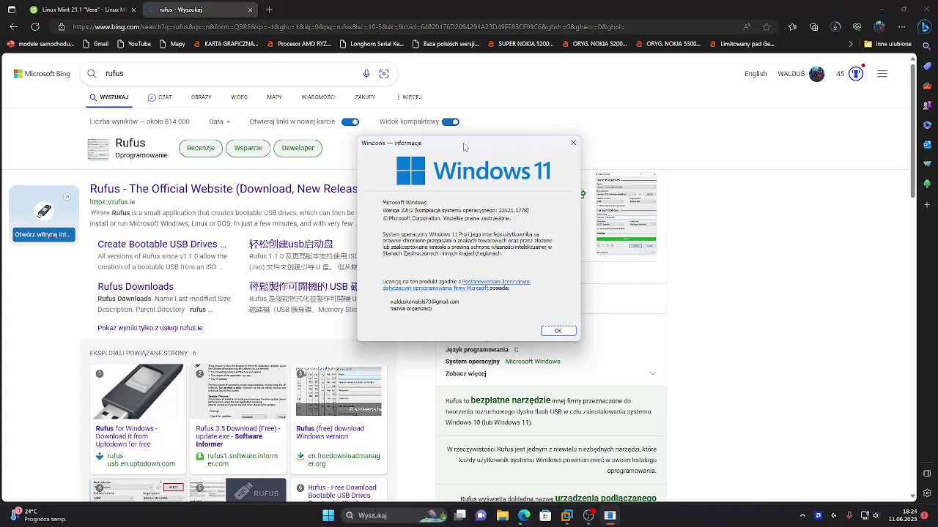
{"action": "left_click", "coordinate": [573, 142]}
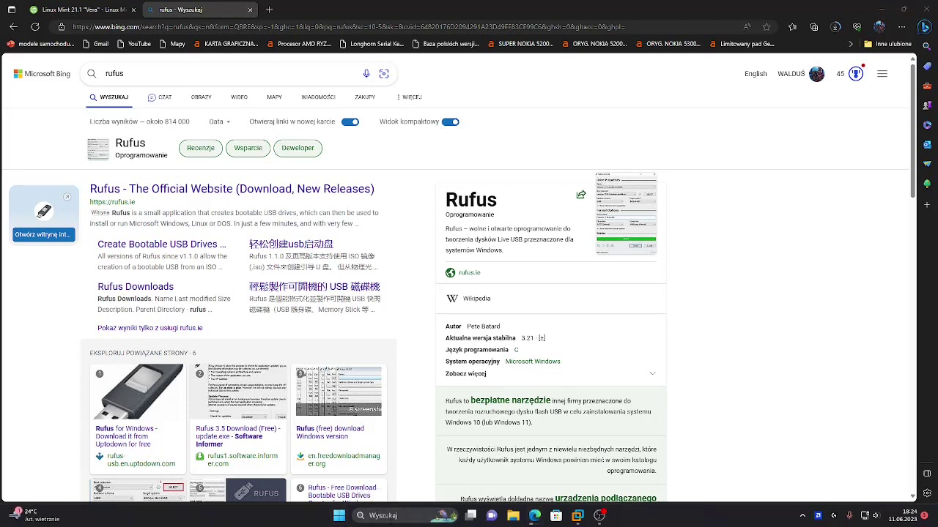
{"action": "left_click", "coordinate": [381, 516]}
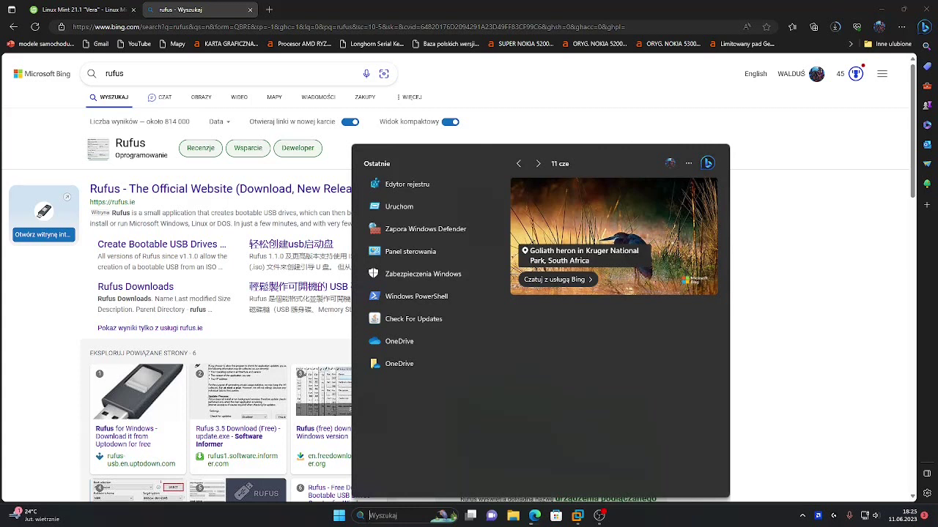
- Launch an empty Notepad, then open the official Rufus site at its Pobieranie table
{"action": "left_click", "coordinate": [340, 518]}
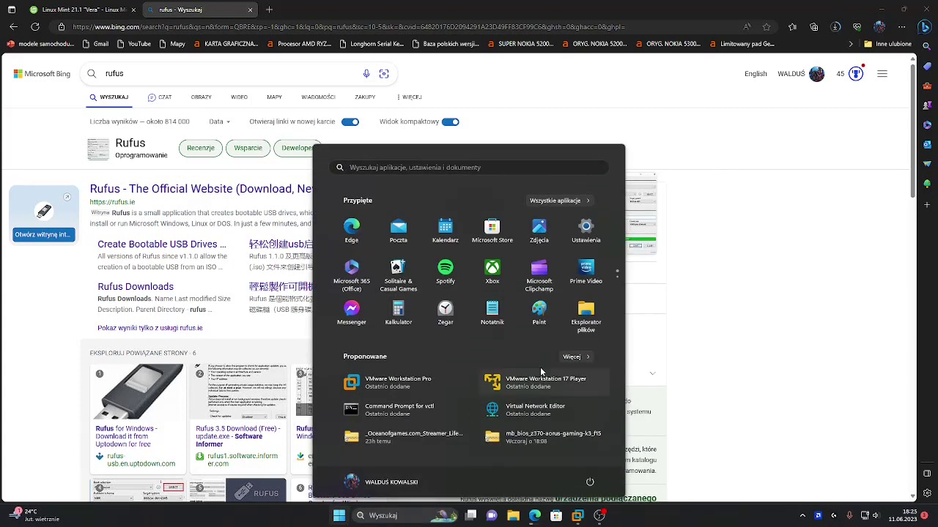
{"action": "left_click", "coordinate": [497, 315]}
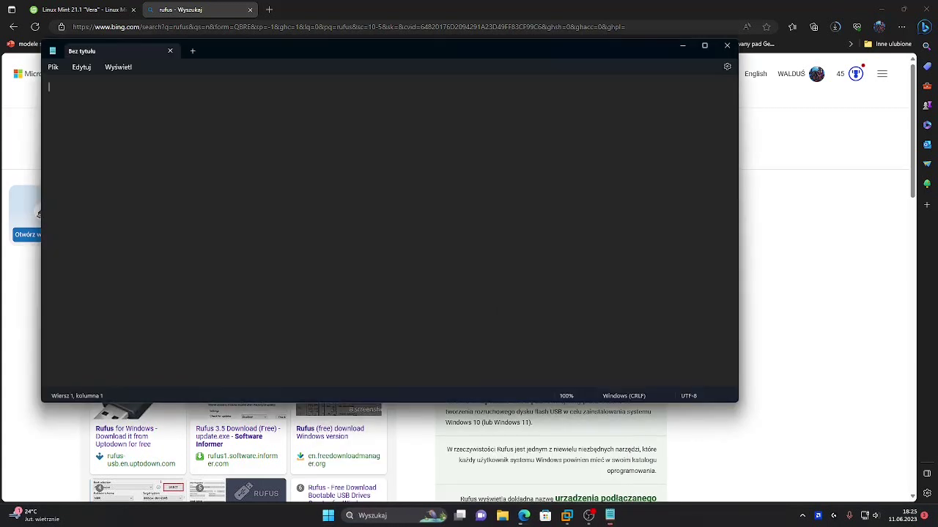
{"action": "left_click_drag", "start_coordinate": [365, 52], "coordinate": [510, 373]}
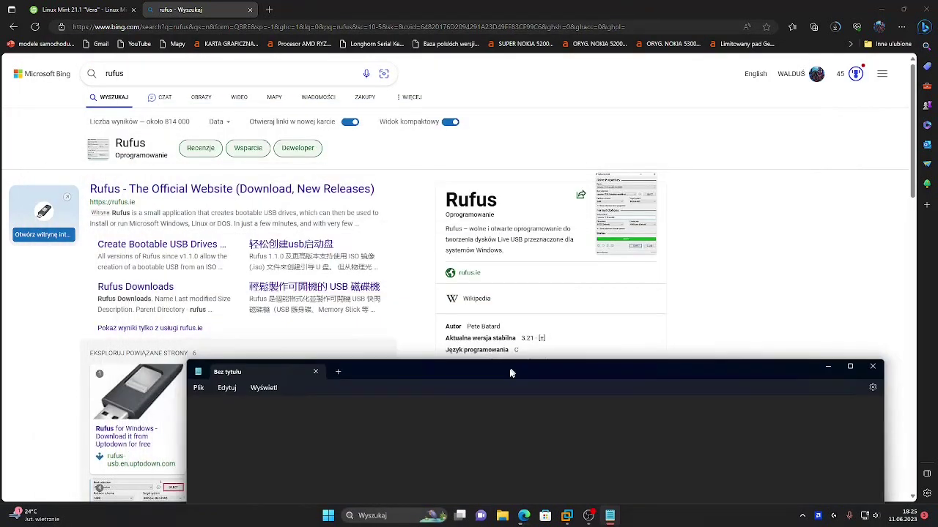
{"action": "left_click", "coordinate": [194, 192]}
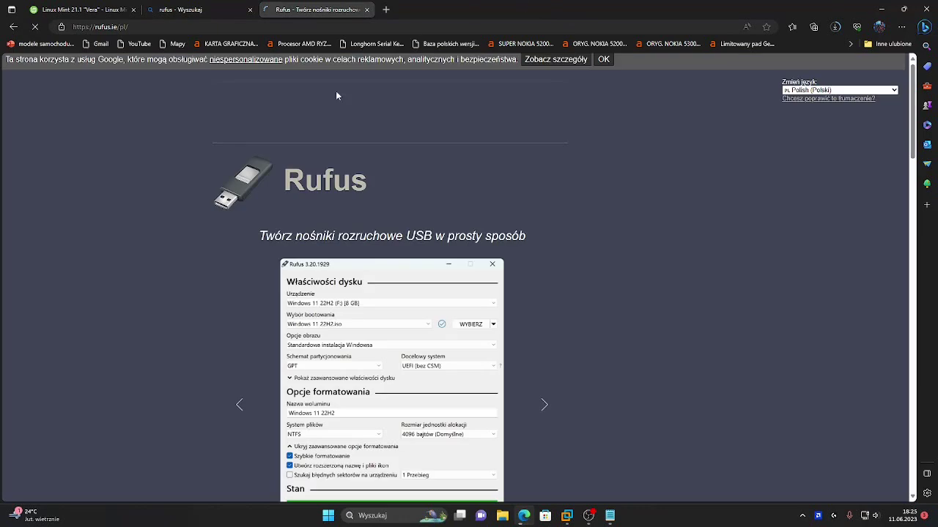
{"action": "scroll", "coordinate": [472, 334], "scroll_direction": "down", "scroll_amount": 10}
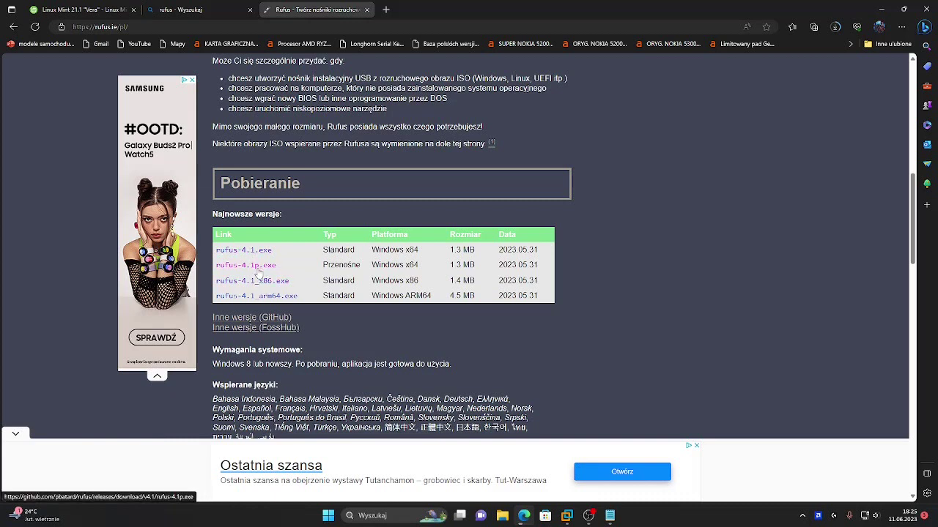
- Copy the rufus-4.1.exe download link and paste it into Notepad
{"action": "right_click", "coordinate": [256, 254]}
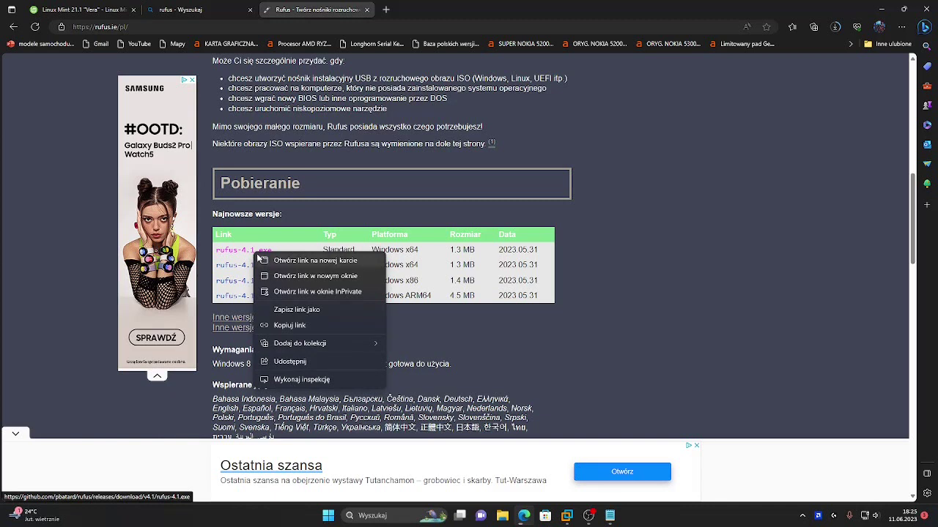
{"action": "left_click", "coordinate": [306, 324]}
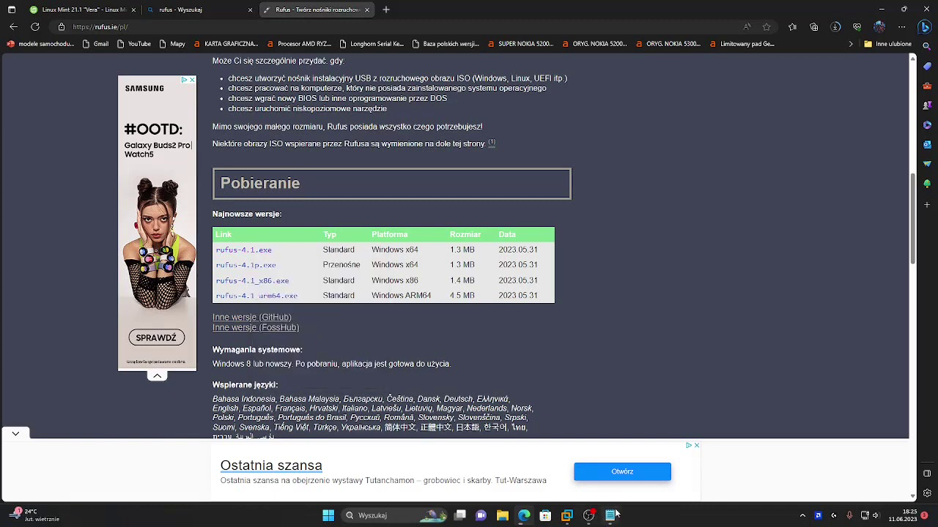
{"action": "left_click", "coordinate": [612, 515]}
{"action": "left_click_drag", "start_coordinate": [476, 389], "coordinate": [444, 162]}
{"action": "right_click", "coordinate": [281, 205]}
{"action": "left_click", "coordinate": [312, 250]}
{"action": "left_click_drag", "start_coordinate": [409, 166], "coordinate": [449, 110]}
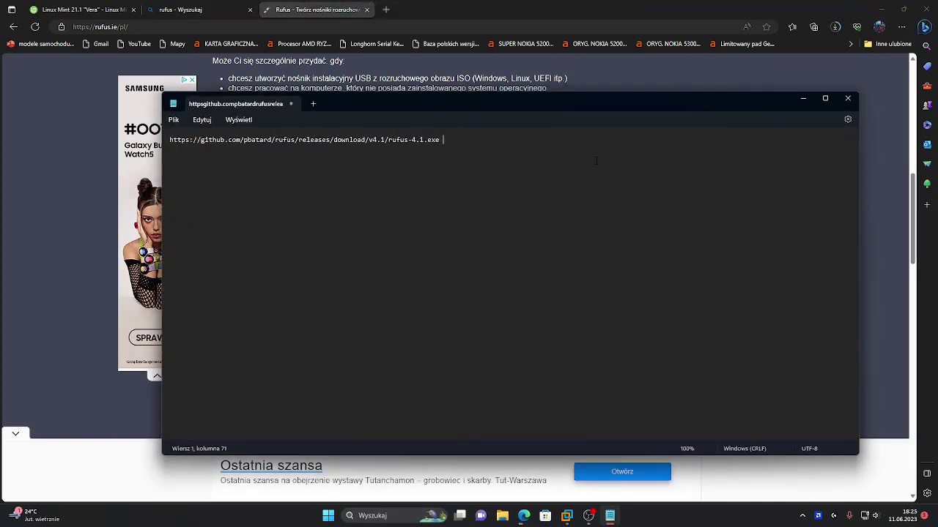
- Add a dashed separator line and '64-bit' beneath the URL in the note
{"action": "key", "text": "Return"}
{"action": "key", "text": "Return"}
{"action": "key", "text": "Up"}
{"action": "type", "text": "--------------------------------------------------------------------------------"}
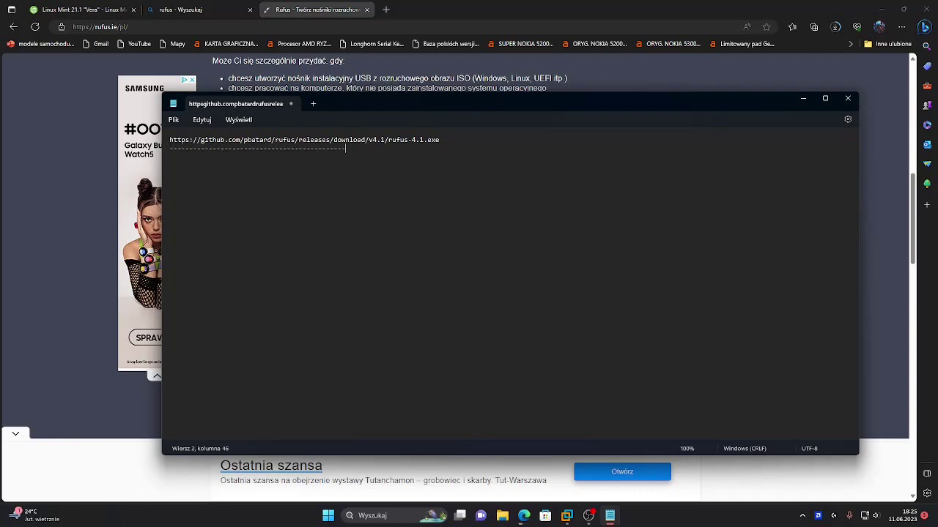
{"action": "left_click", "coordinate": [170, 157]}
{"action": "type", "text": "64-bit"}
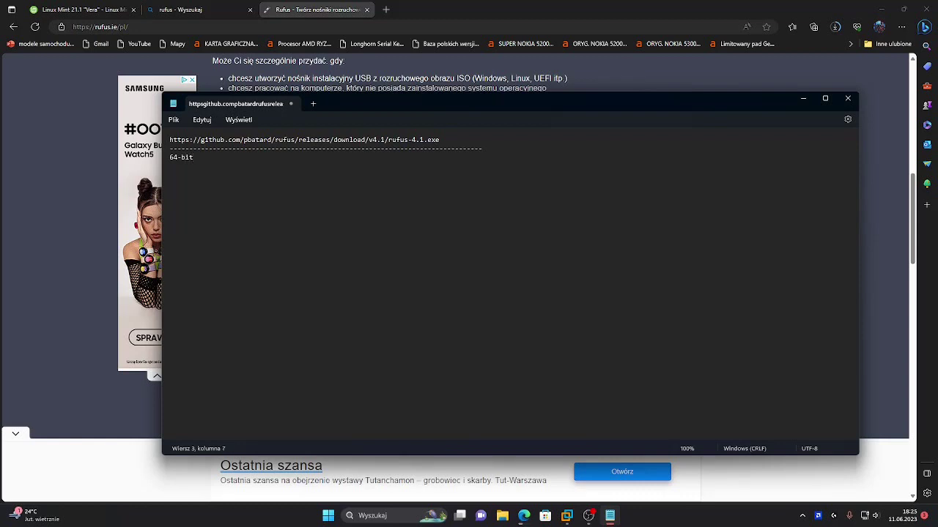
{"action": "key", "text": "Return"}
{"action": "key", "text": "Return"}
{"action": "left_click", "coordinate": [597, 5]}
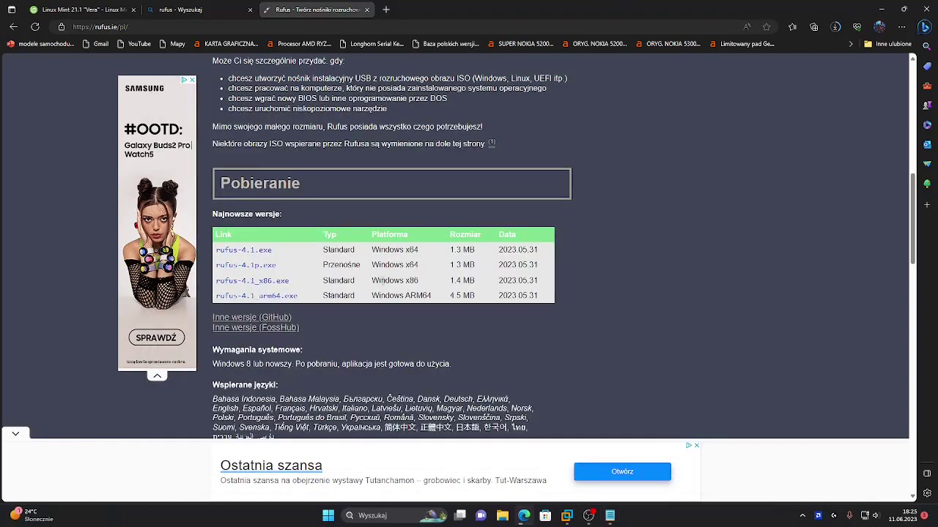
- Paste the rufus-4.1_x86.exe download link into the notes with a dashed line beneath it
{"action": "left_click", "coordinate": [287, 281]}
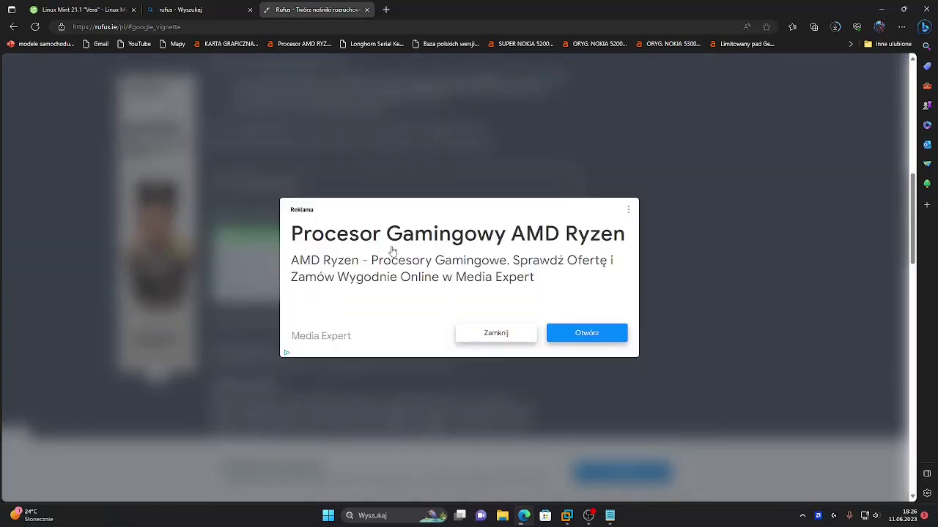
{"action": "left_click", "coordinate": [13, 26]}
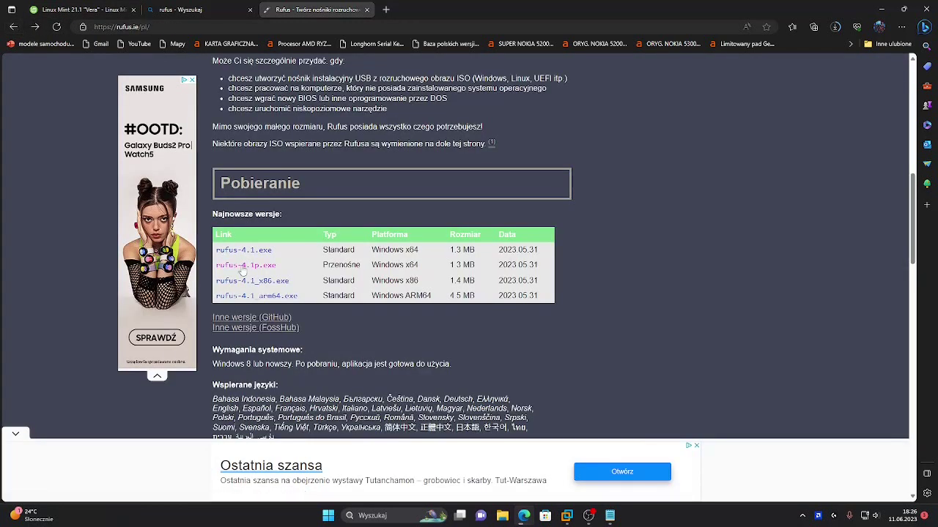
{"action": "right_click", "coordinate": [272, 286]}
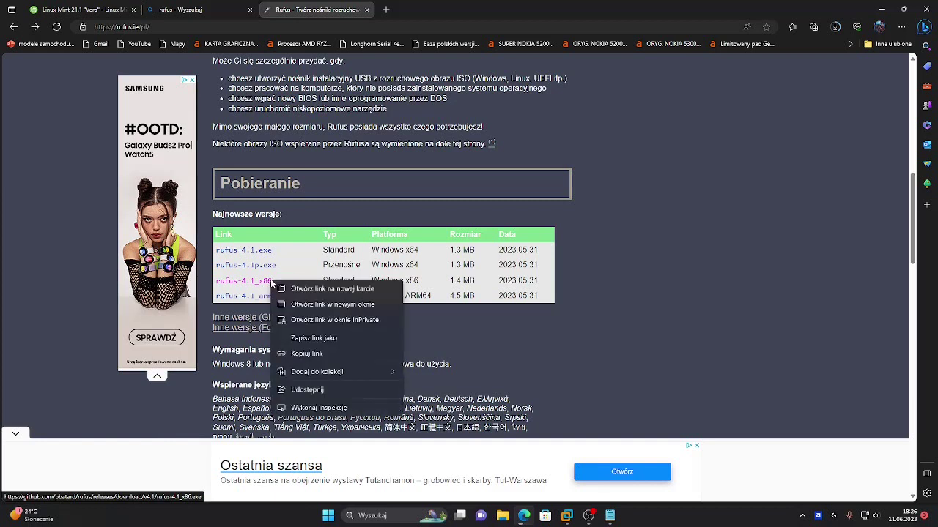
{"action": "left_click", "coordinate": [332, 355]}
{"action": "left_click", "coordinate": [613, 516]}
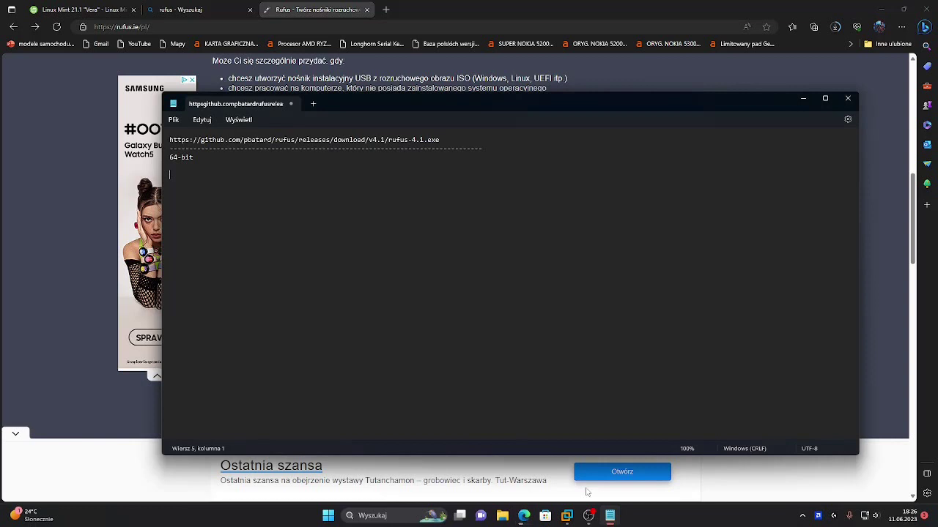
{"action": "right_click", "coordinate": [188, 185]}
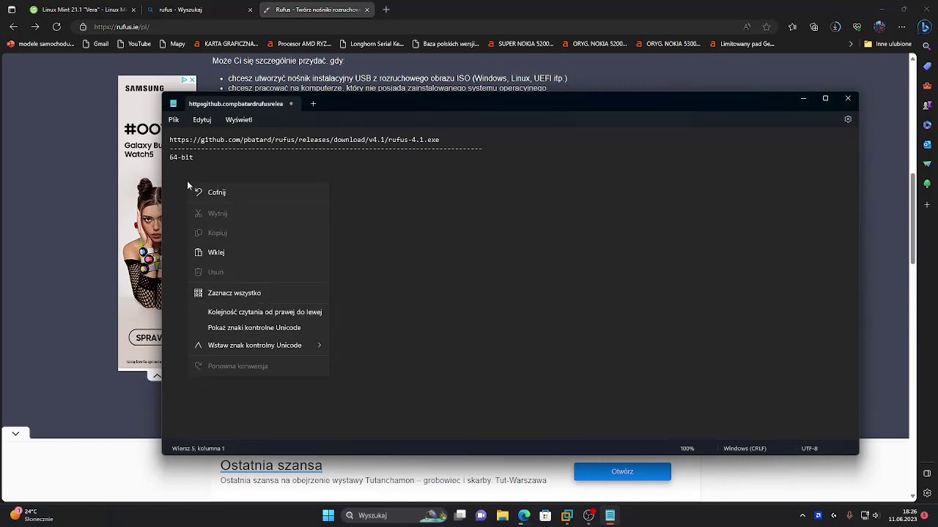
{"action": "left_click", "coordinate": [220, 252]}
{"action": "type", "text": "---------------------------------------"}
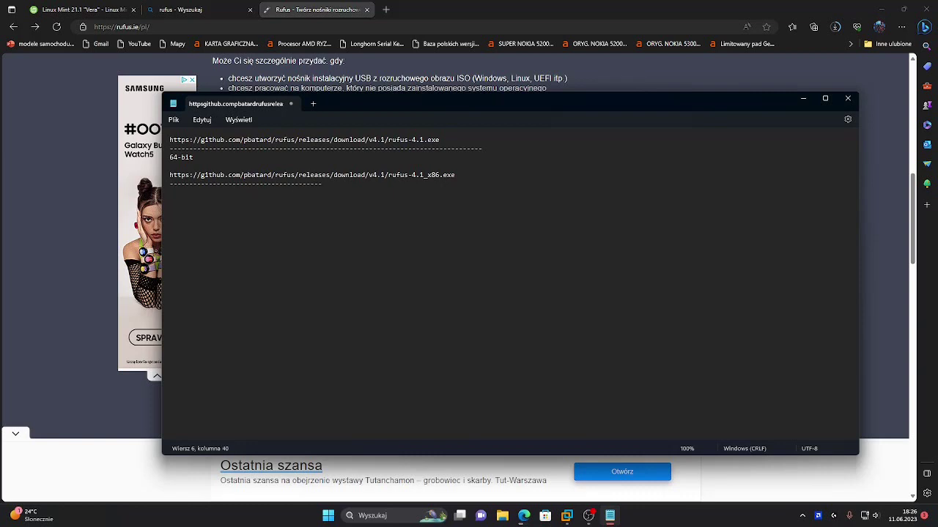
{"action": "type", "text": "----------------------------------------"}
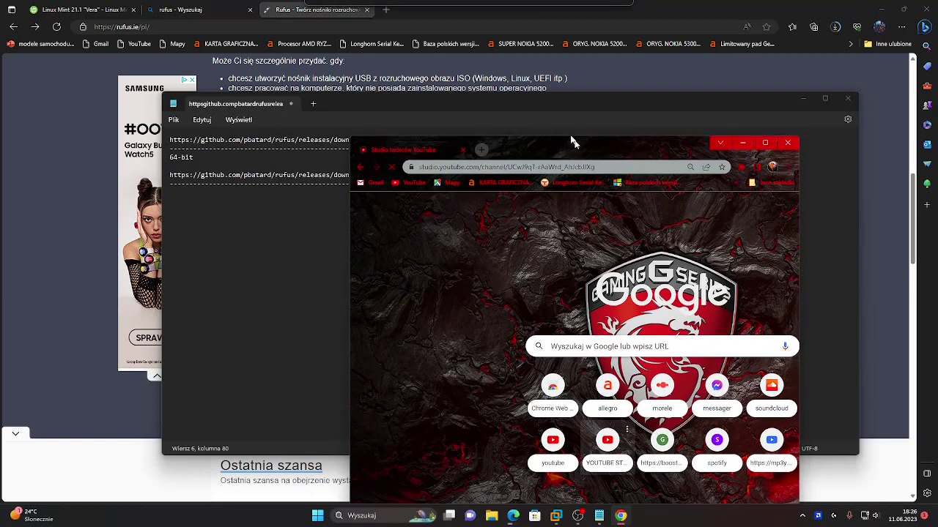
{"action": "left_click_drag", "start_coordinate": [571, 140], "coordinate": [491, 5]}
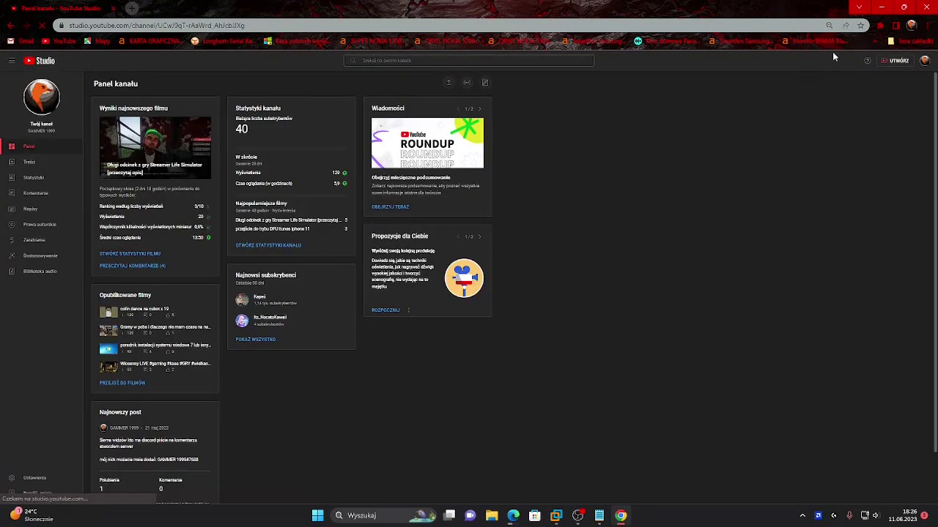
- Zoom Chrome to 90% and open the channel's Content (Treści) page in YouTube Studio
{"action": "left_click", "coordinate": [927, 25]}
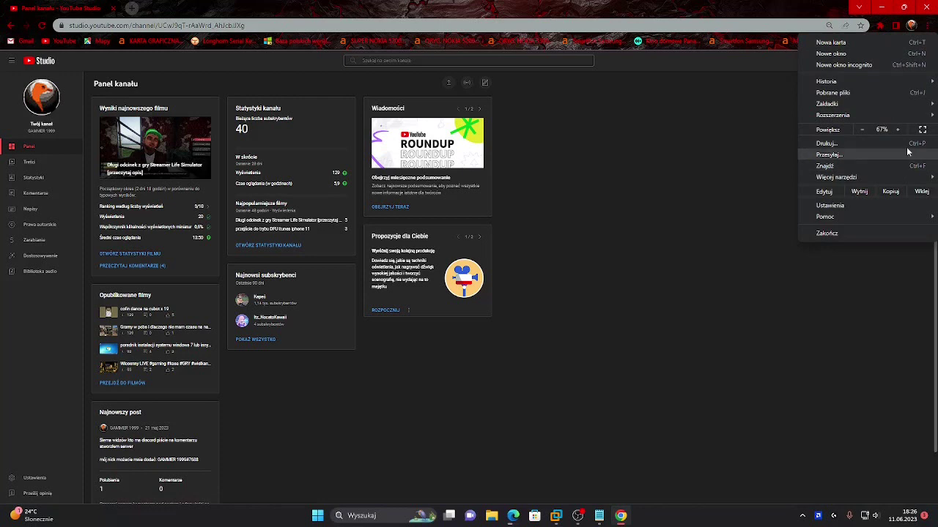
{"action": "left_click", "coordinate": [898, 130]}
{"action": "left_click", "coordinate": [898, 130]}
{"action": "left_click", "coordinate": [901, 129]}
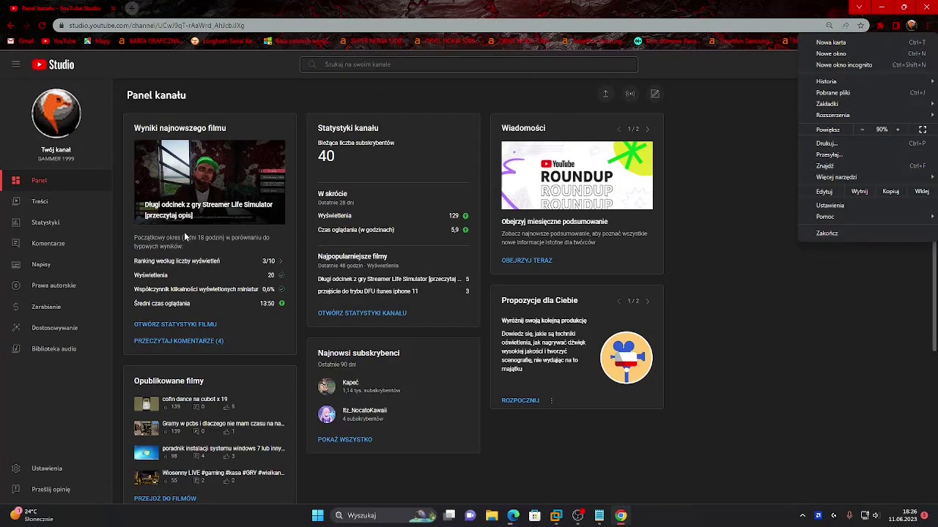
{"action": "left_click", "coordinate": [510, 469]}
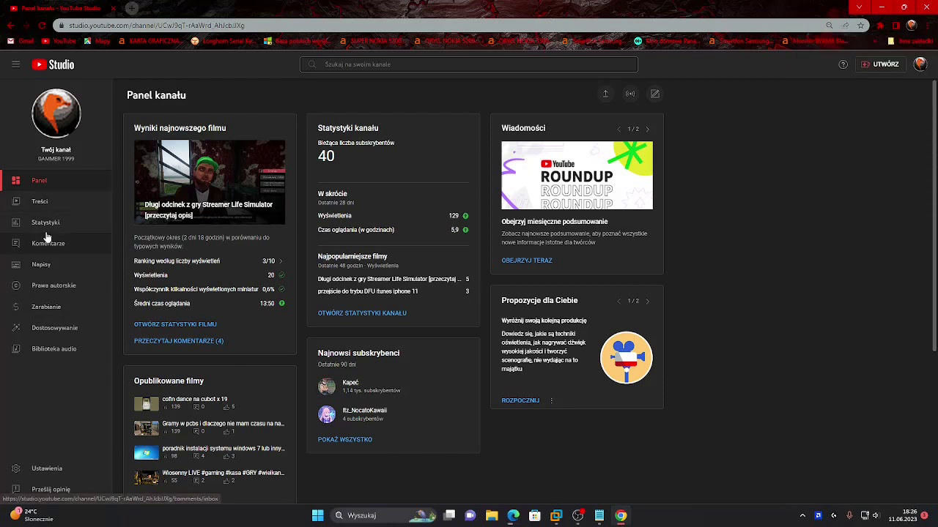
{"action": "left_click", "coordinate": [36, 208]}
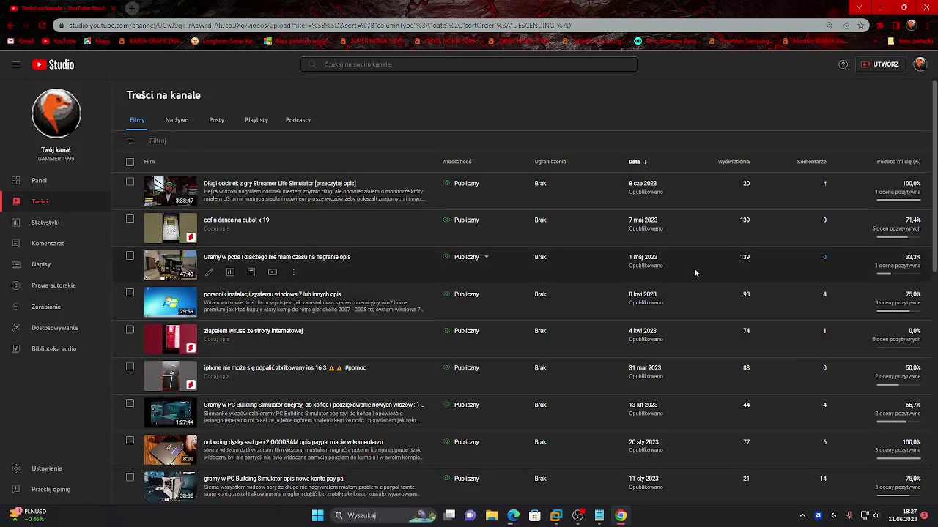
- Review the copyright claim details on the 'gramy gry' live stream, then return to the dashboard
{"action": "left_click", "coordinate": [175, 121]}
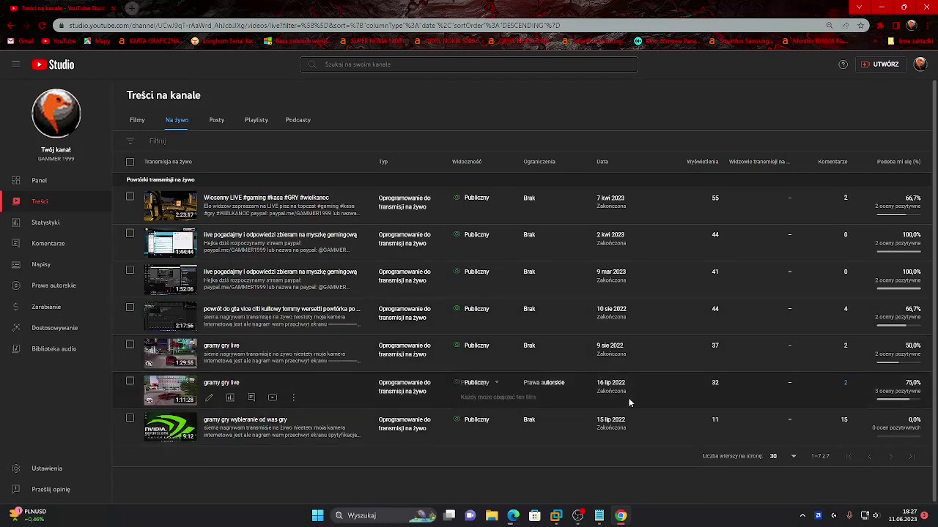
{"action": "mouse_move", "coordinate": [546, 395]}
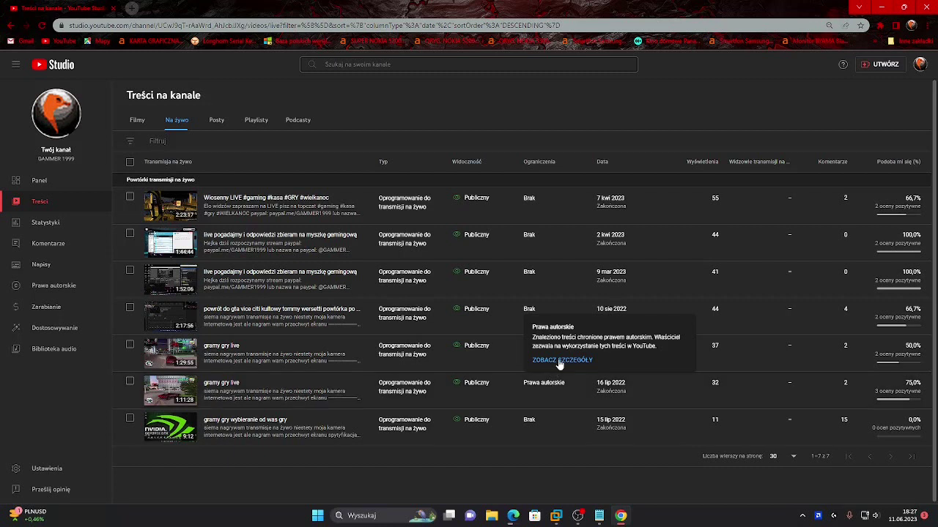
{"action": "left_click", "coordinate": [561, 360]}
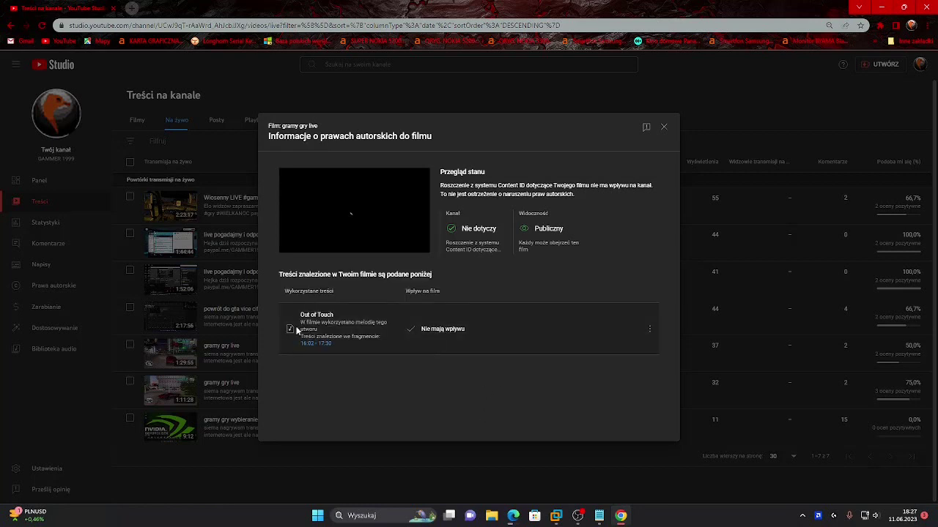
{"action": "mouse_move", "coordinate": [334, 332]}
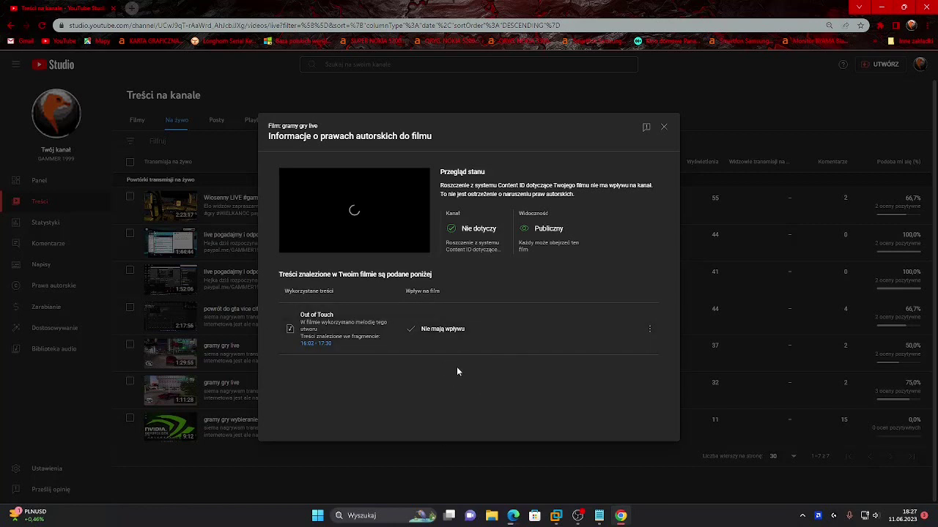
{"action": "left_click", "coordinate": [664, 127]}
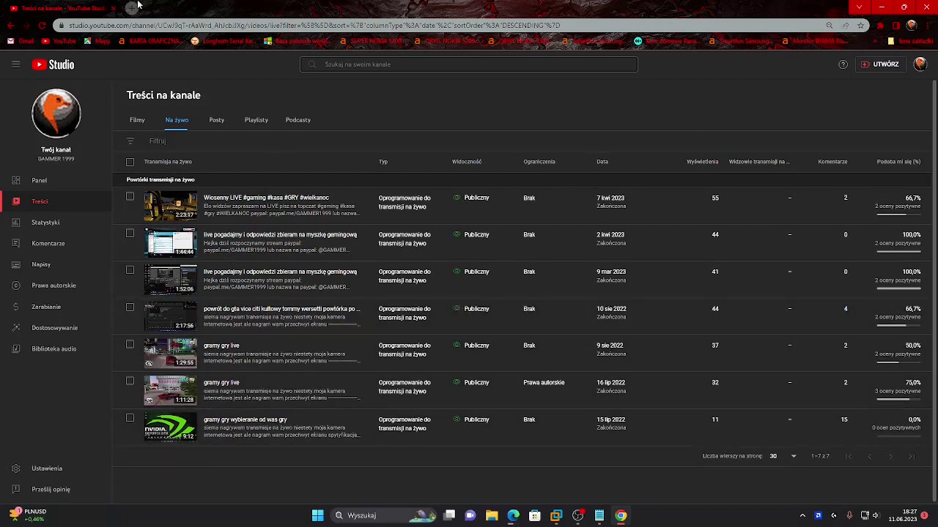
{"action": "left_click", "coordinate": [41, 181]}
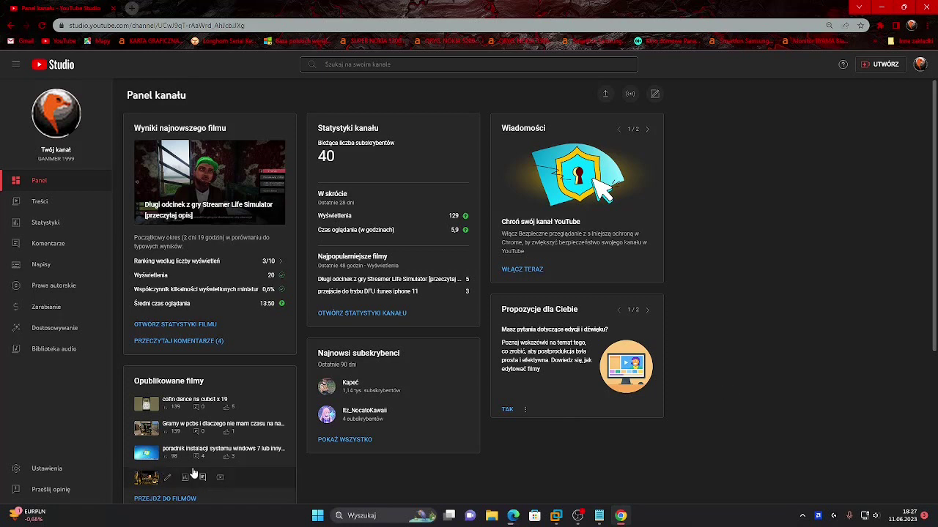
- View all subscribers from all time (Od początku), close the list, and minimize Chrome
{"action": "left_click", "coordinate": [362, 442]}
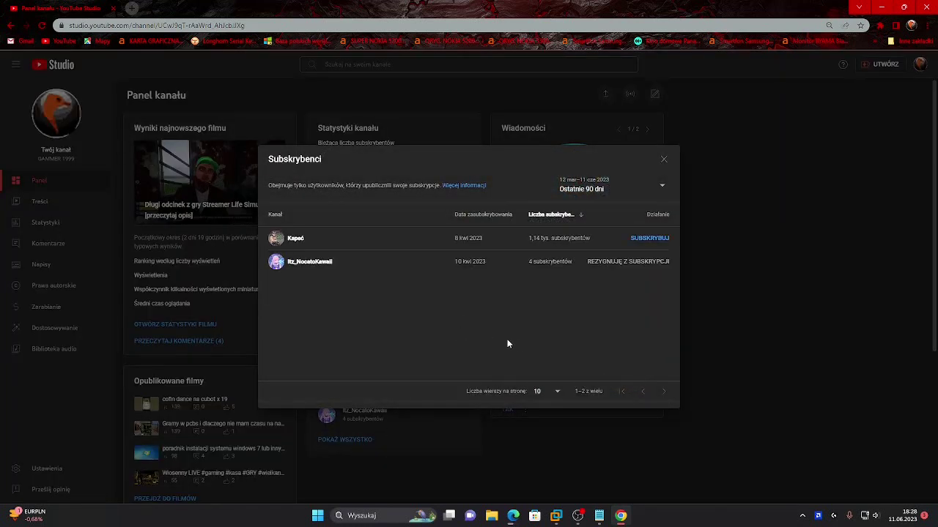
{"action": "left_click", "coordinate": [556, 395]}
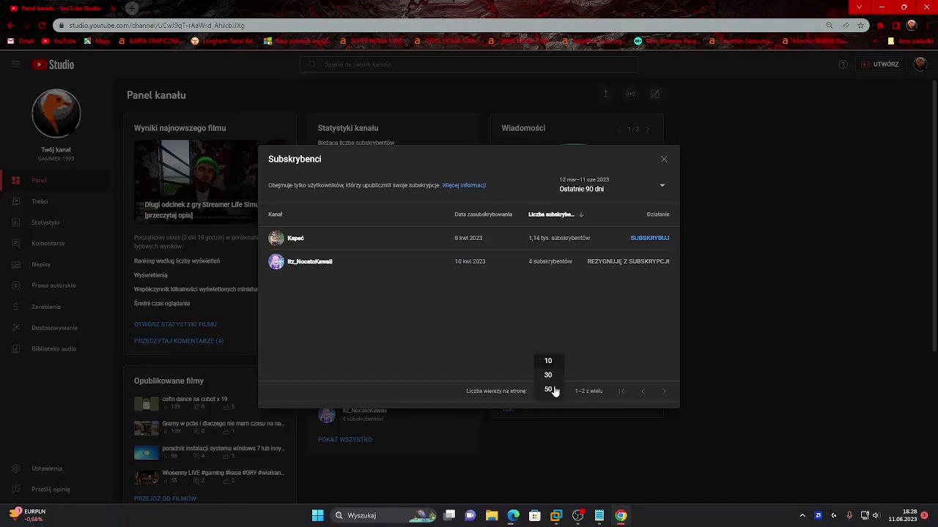
{"action": "left_click", "coordinate": [599, 390]}
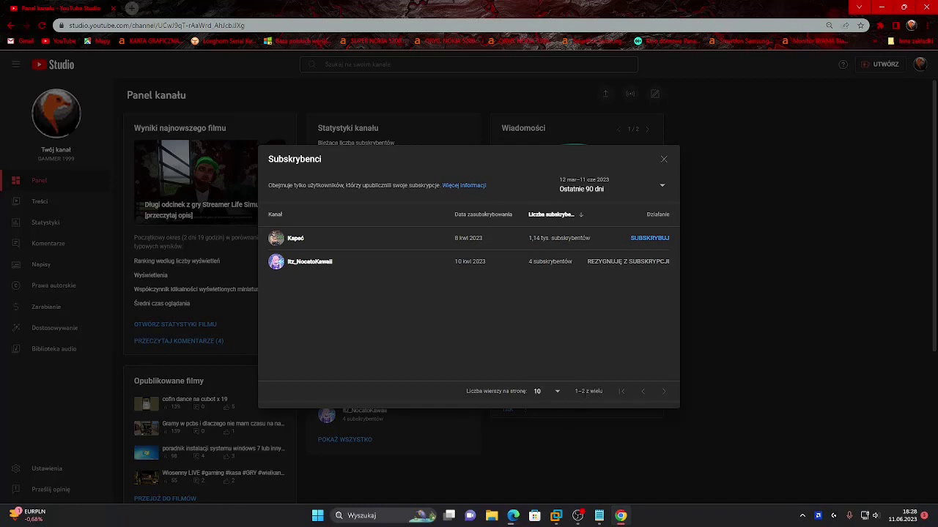
{"action": "left_click", "coordinate": [641, 185]}
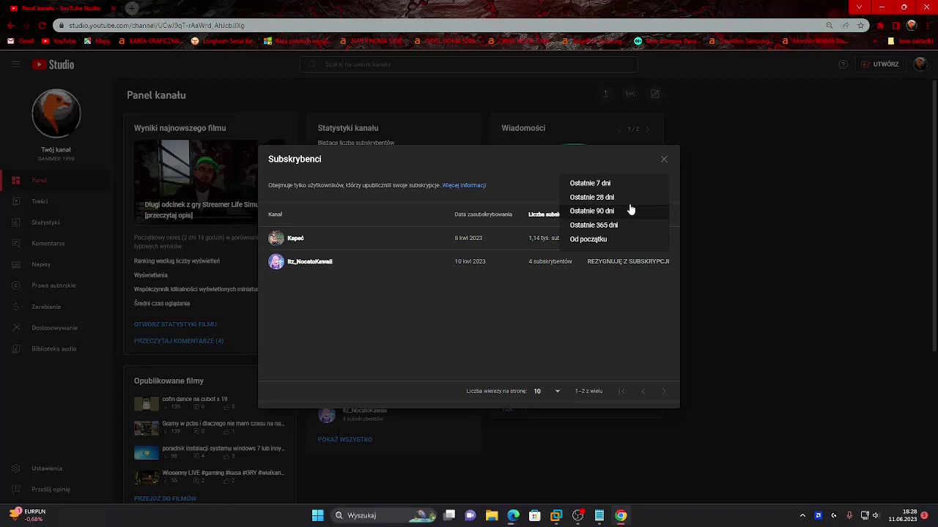
{"action": "left_click", "coordinate": [596, 239]}
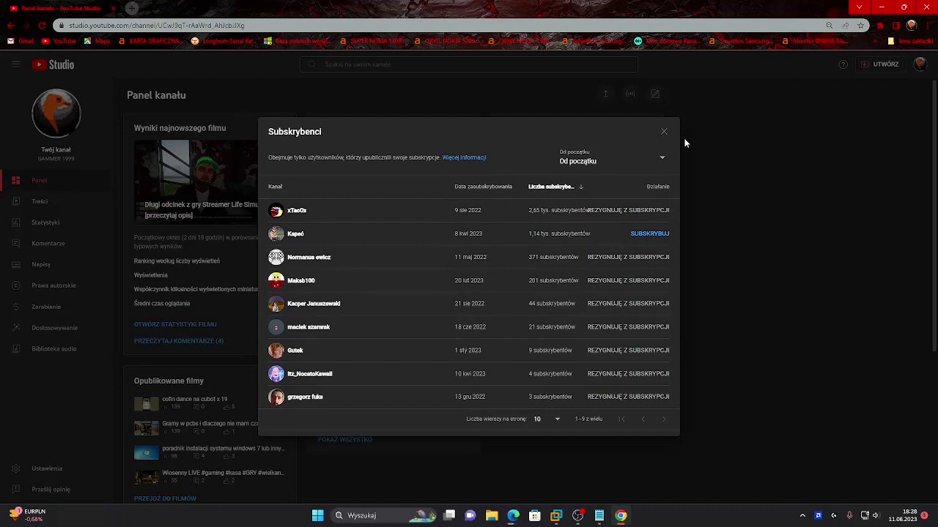
{"action": "left_click", "coordinate": [663, 131]}
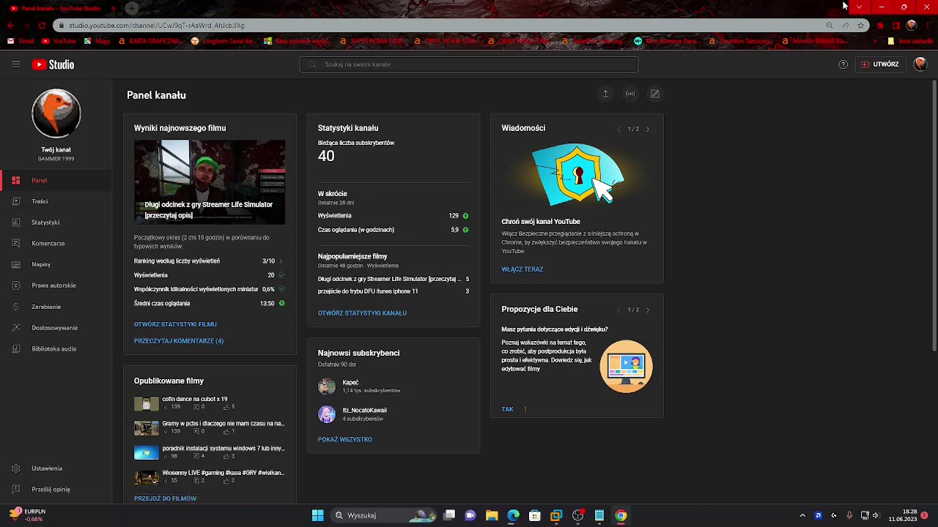
{"action": "left_click", "coordinate": [885, 9]}
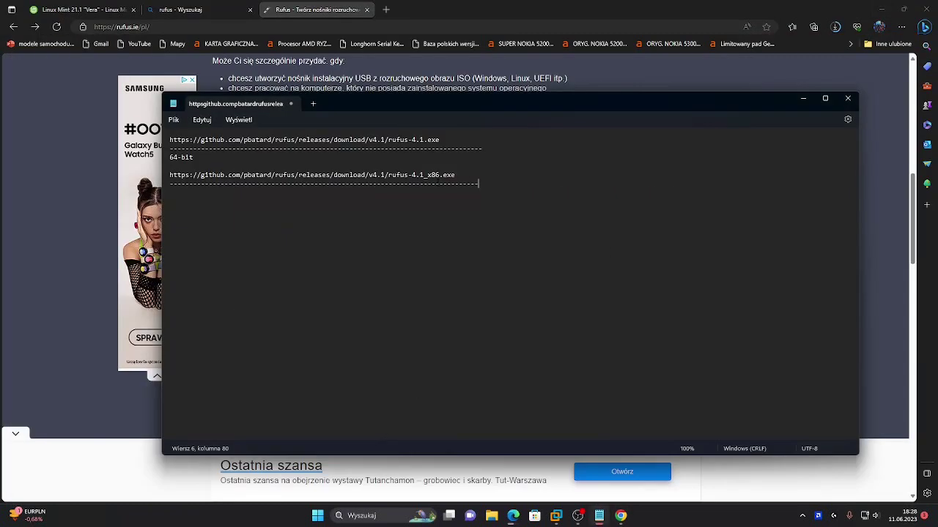
- Add a '32-bit' line to the Rufus notes and minimize Notepad
{"action": "key", "text": "Return"}
{"action": "type", "text": "32-bit"}
{"action": "left_click", "coordinate": [803, 98]}
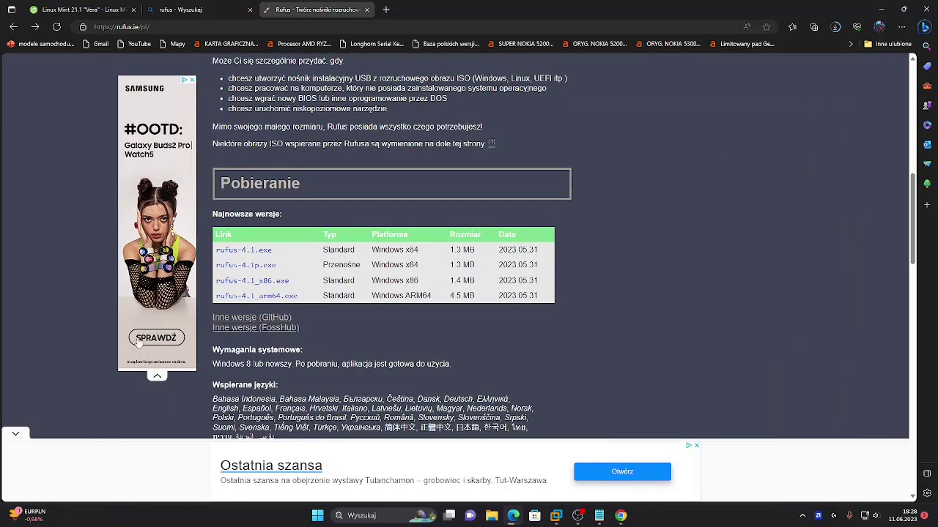
- Dismiss the ads, close the Rufus and Bing tabs, and minimize Edge on the Linux Mint page
{"action": "left_click", "coordinate": [24, 437]}
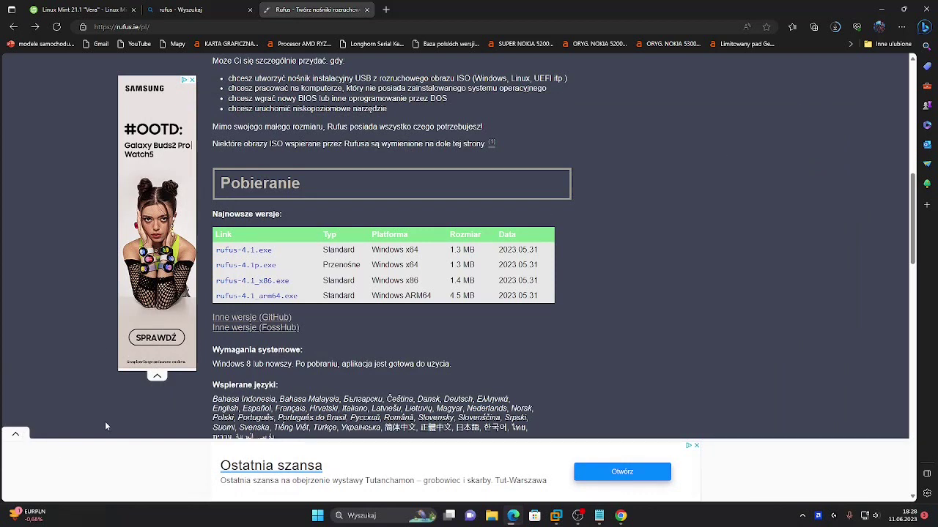
{"action": "left_click", "coordinate": [161, 377]}
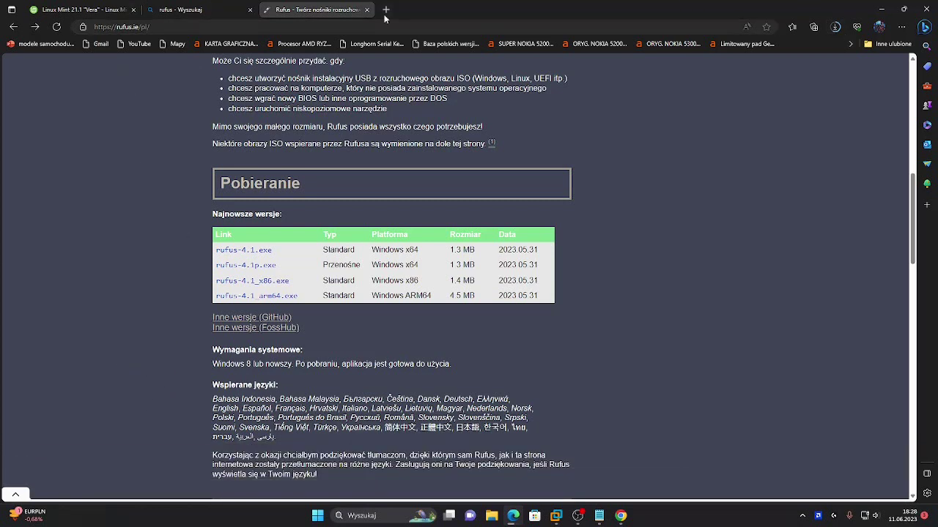
{"action": "left_click", "coordinate": [367, 10]}
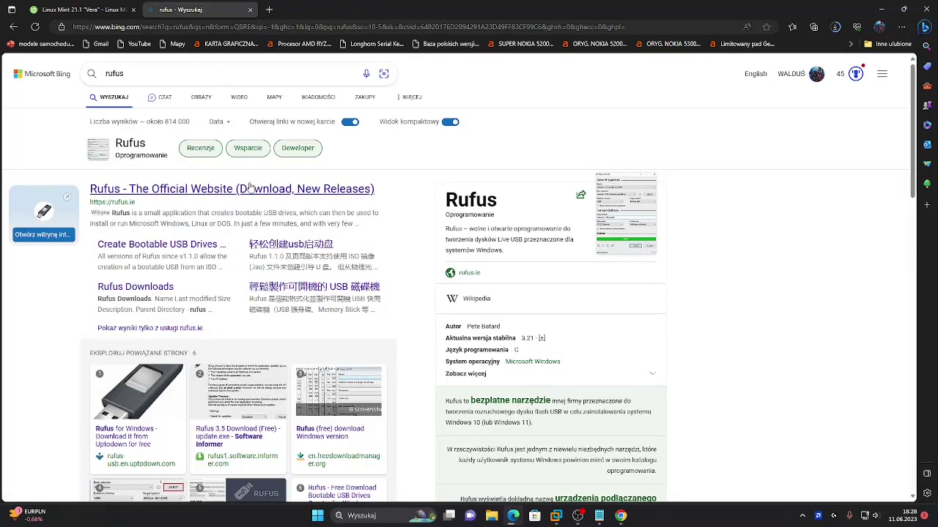
{"action": "left_click", "coordinate": [101, 6]}
{"action": "left_click", "coordinate": [250, 9]}
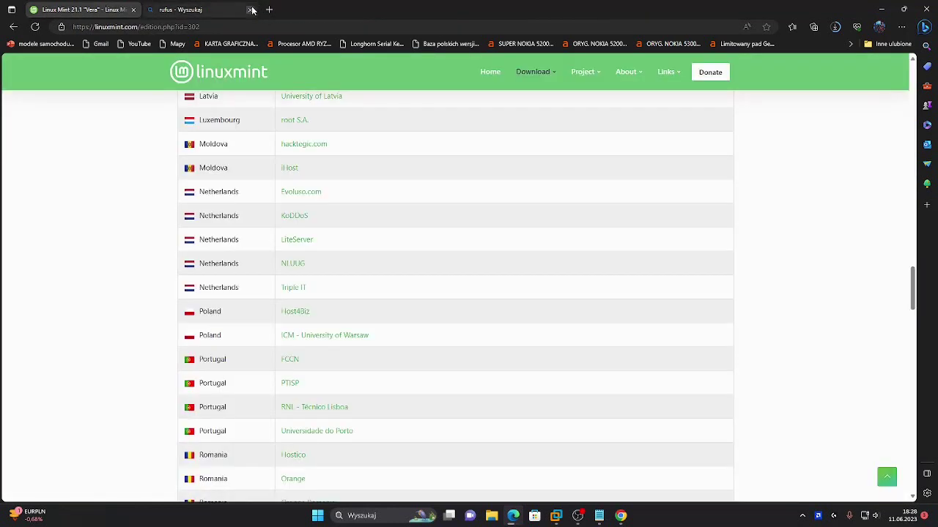
{"action": "scroll", "coordinate": [129, 315], "scroll_direction": "up", "scroll_amount": 10}
{"action": "scroll", "coordinate": [128, 315], "scroll_direction": "up", "scroll_amount": 15}
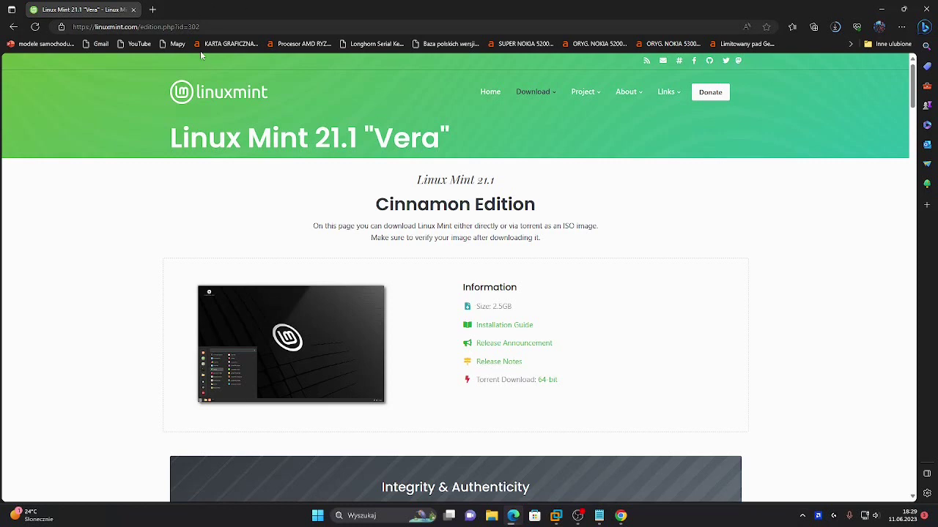
{"action": "left_click", "coordinate": [881, 9]}
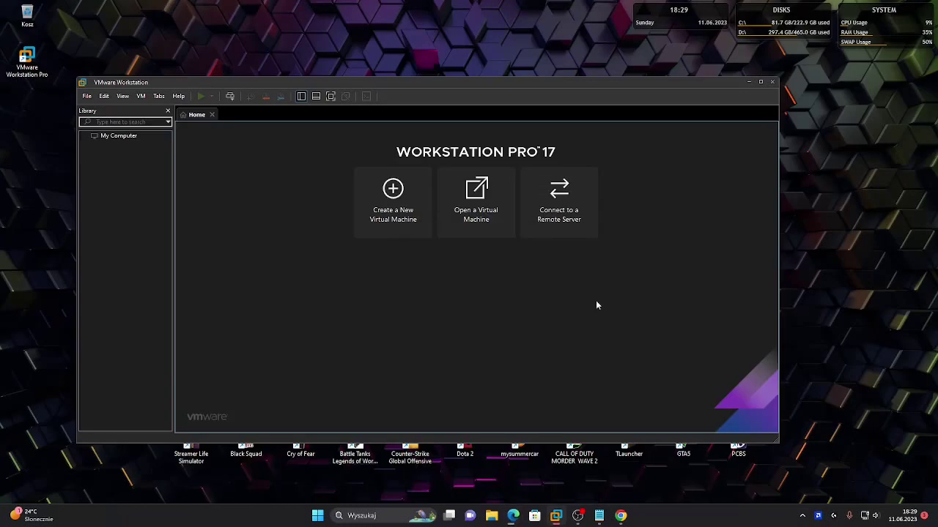
- Search Google for 'ubuntu' in a new Chrome tab, open 'Get Ubuntu | Download' and accept cookies
{"action": "left_click", "coordinate": [621, 515]}
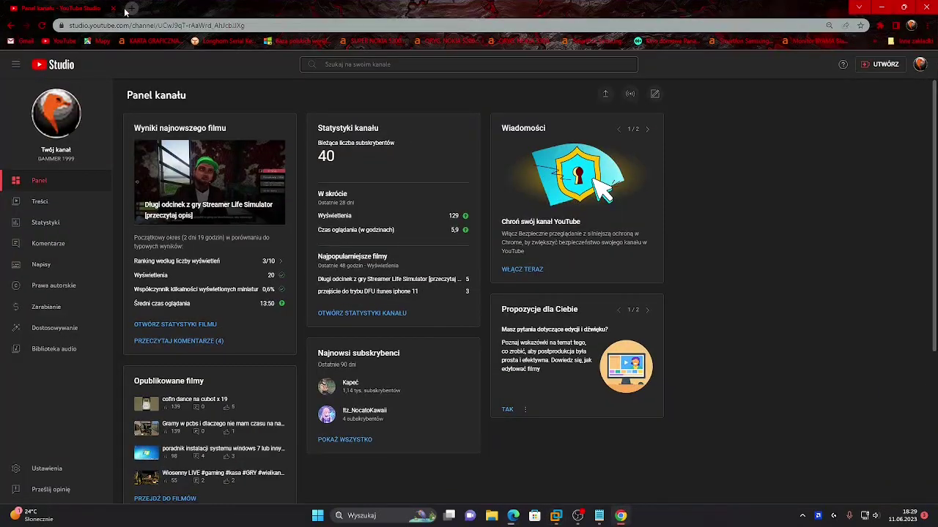
{"action": "left_click", "coordinate": [130, 8]}
{"action": "left_click", "coordinate": [477, 199]}
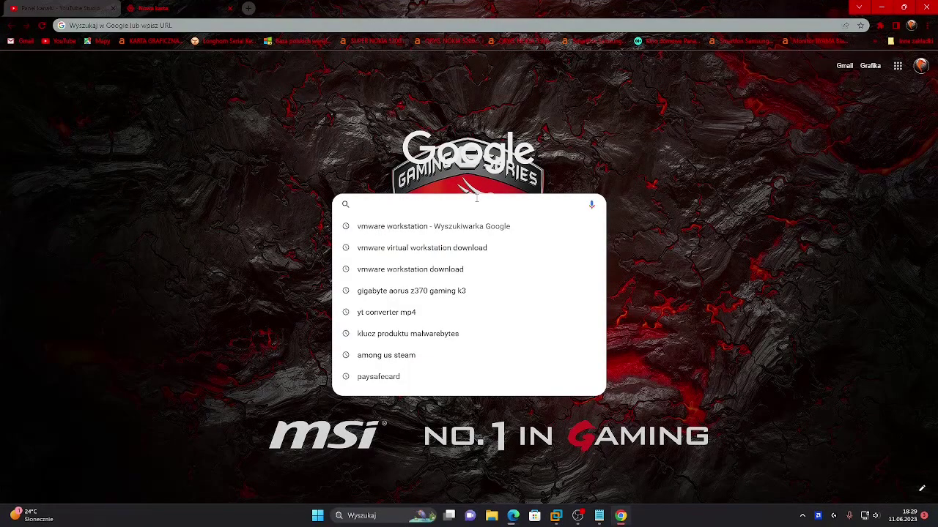
{"action": "type", "text": "ubuntu"}
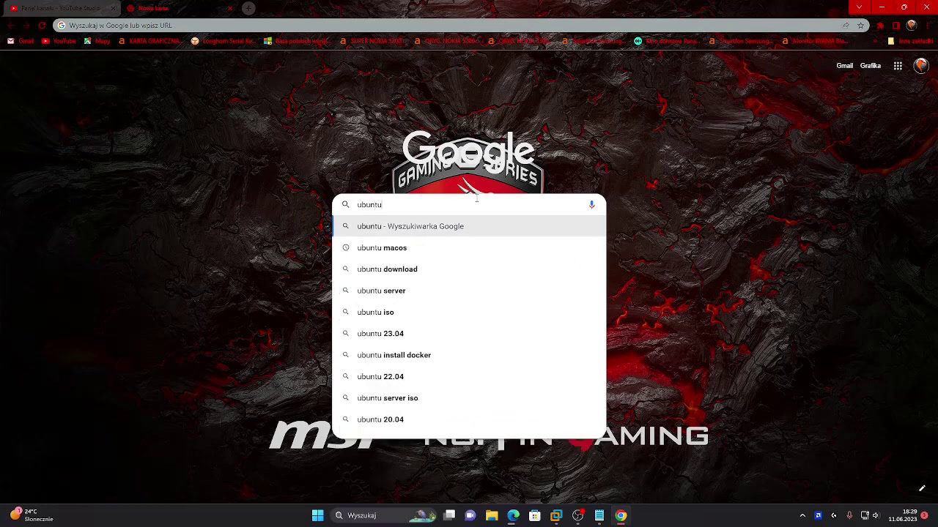
{"action": "key", "text": "Return"}
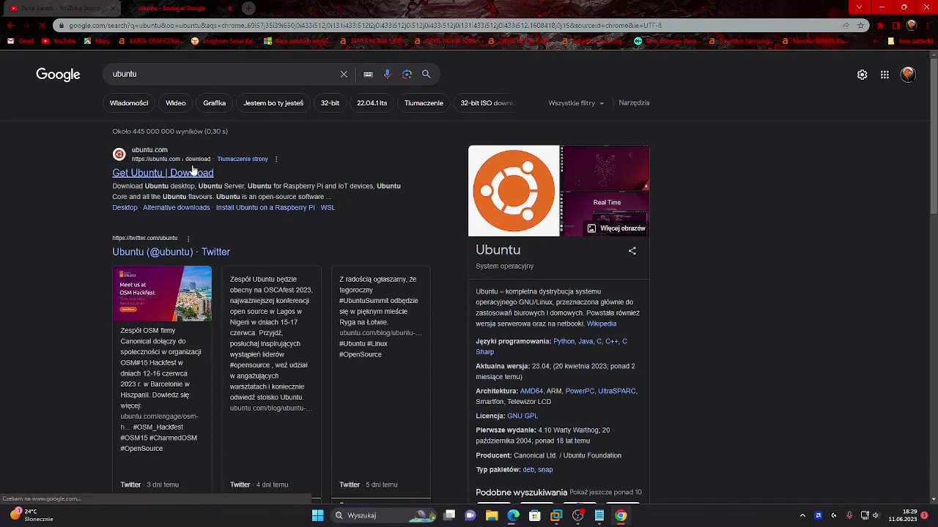
{"action": "left_click", "coordinate": [192, 172]}
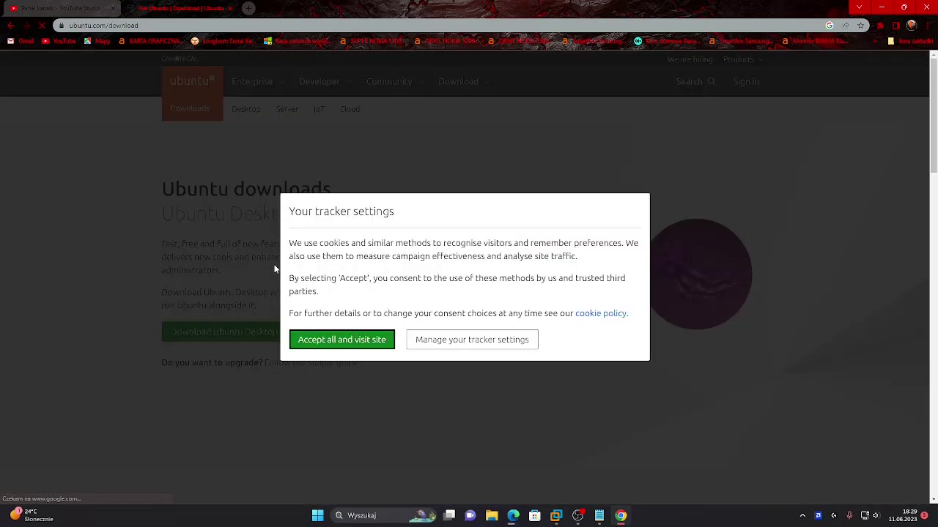
{"action": "left_click", "coordinate": [370, 341]}
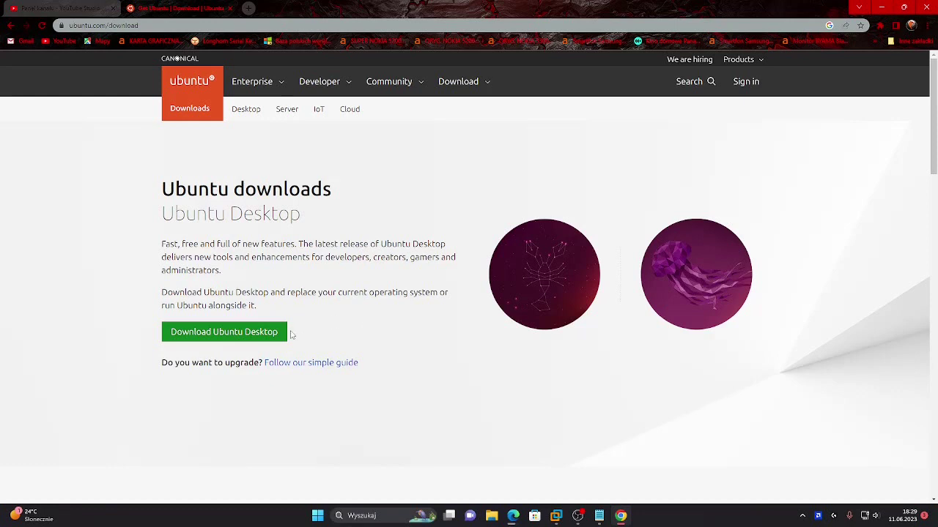
{"action": "scroll", "coordinate": [408, 293], "scroll_direction": "down", "scroll_amount": 5}
{"action": "scroll", "coordinate": [408, 293], "scroll_direction": "up", "scroll_amount": 5}
- Search Google for 'lista linuxów' in another new tab, then clear the query
{"action": "left_click", "coordinate": [249, 8]}
{"action": "left_click", "coordinate": [436, 205]}
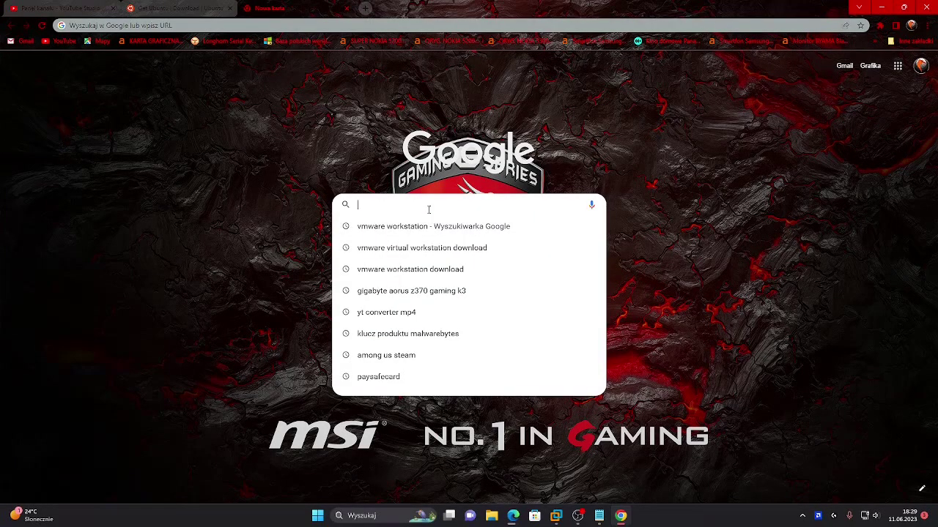
{"action": "type", "text": "lista linux"}
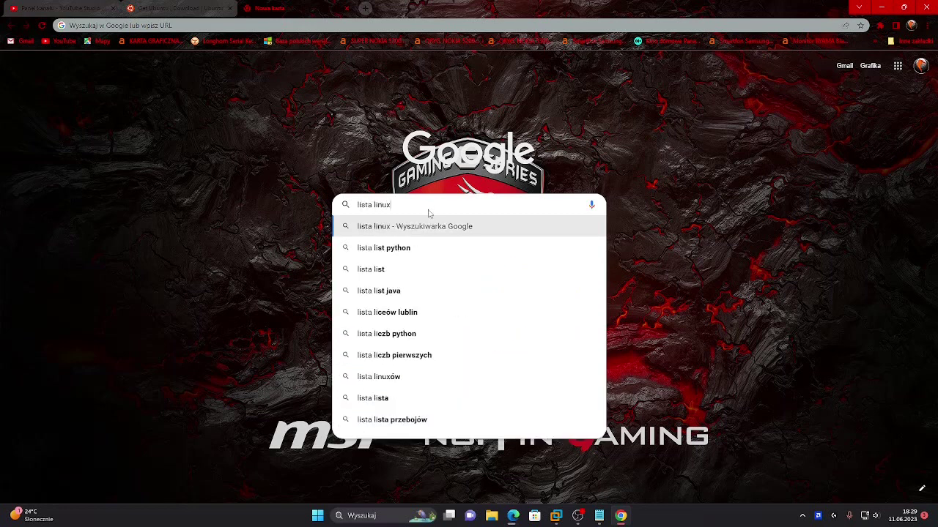
{"action": "key", "text": "Down"}
{"action": "key", "text": "Return"}
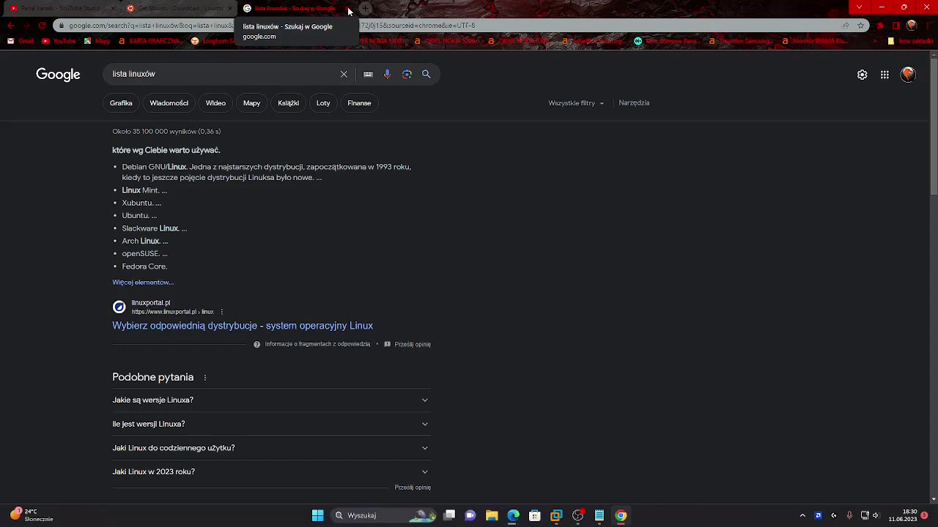
{"action": "left_click", "coordinate": [217, 73]}
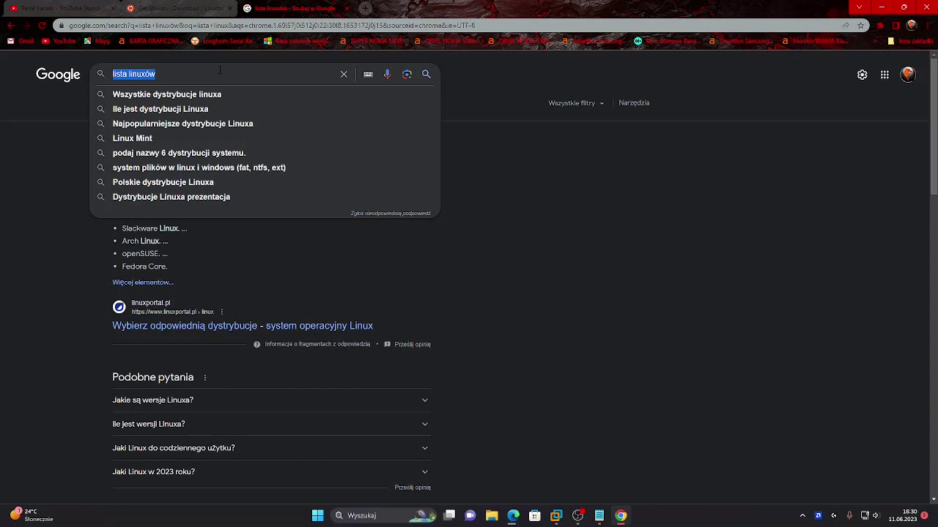
{"action": "key", "text": "BackSpace"}
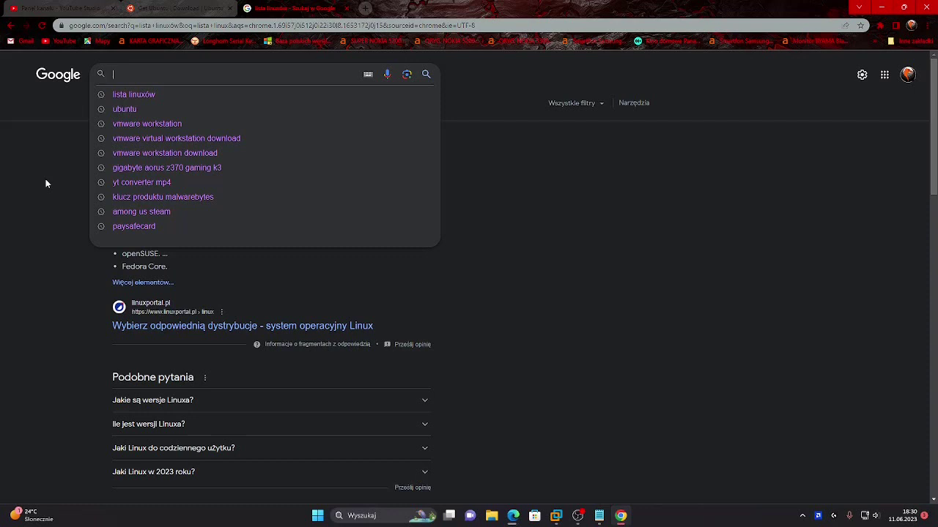
- Search 'pearos', visit the pearOS home page, close its tab, and switch back to Edge
{"action": "type", "text": "pearos"}
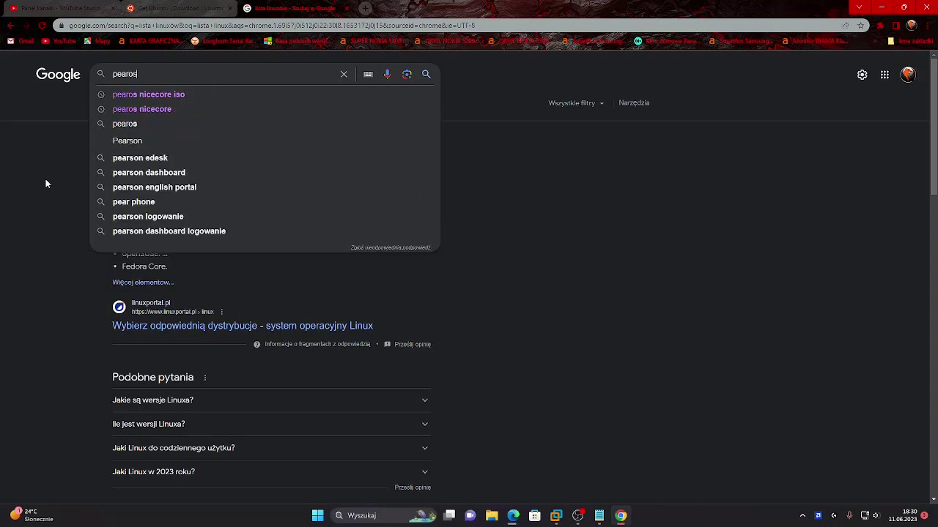
{"action": "key", "text": "Return"}
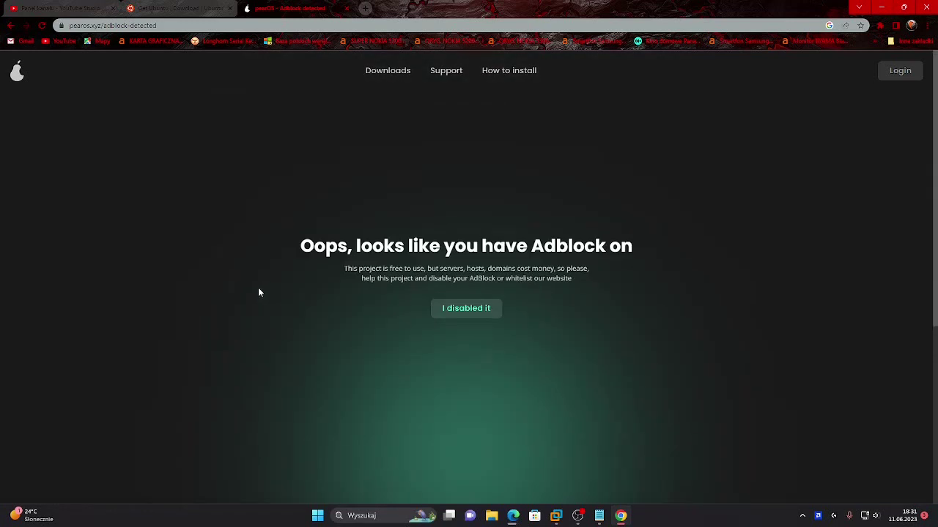
{"action": "left_click", "coordinate": [19, 77]}
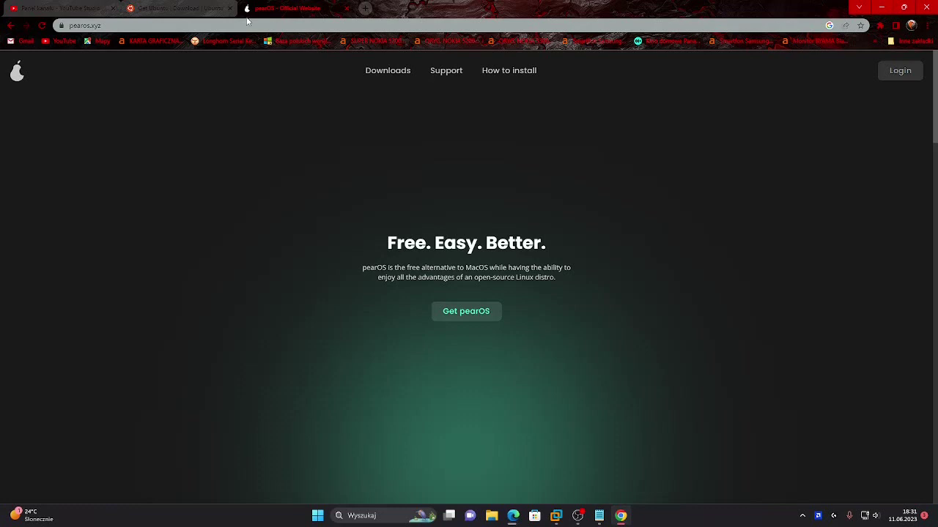
{"action": "left_click", "coordinate": [346, 8]}
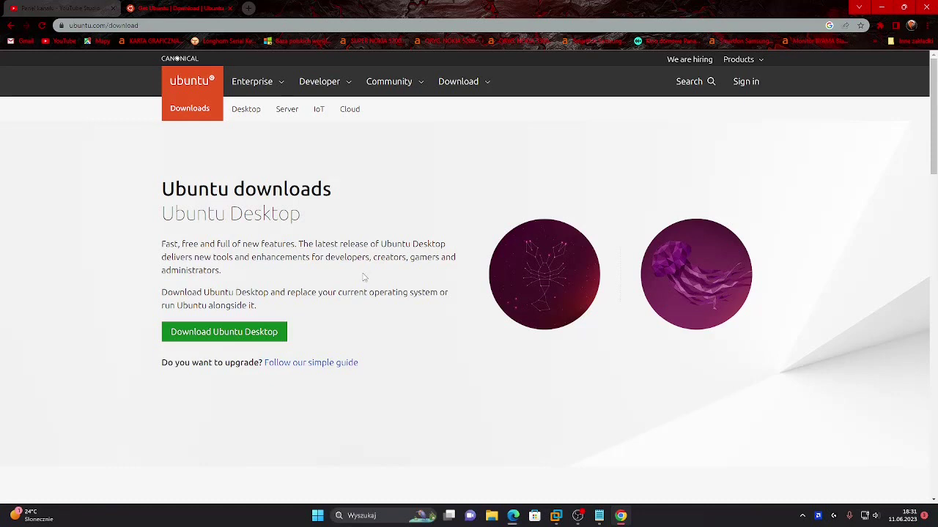
{"action": "left_click", "coordinate": [882, 8]}
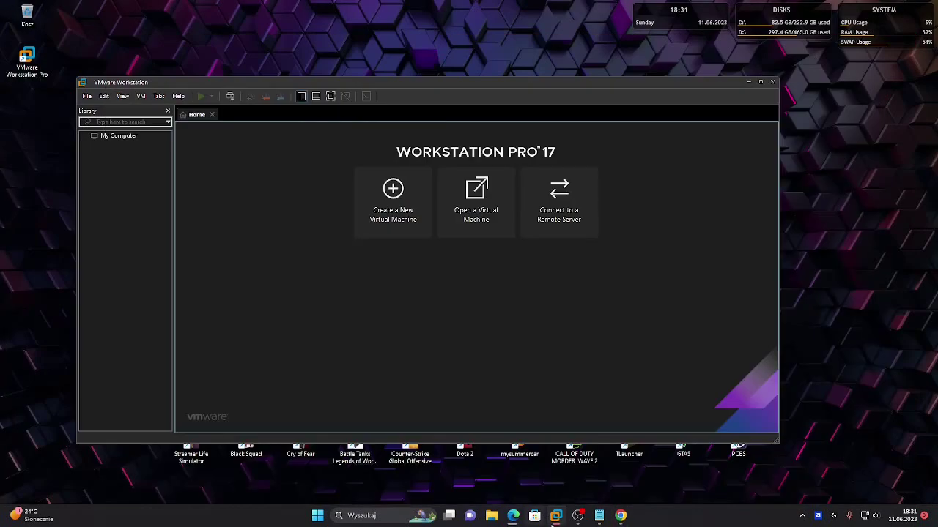
{"action": "left_click", "coordinate": [513, 515]}
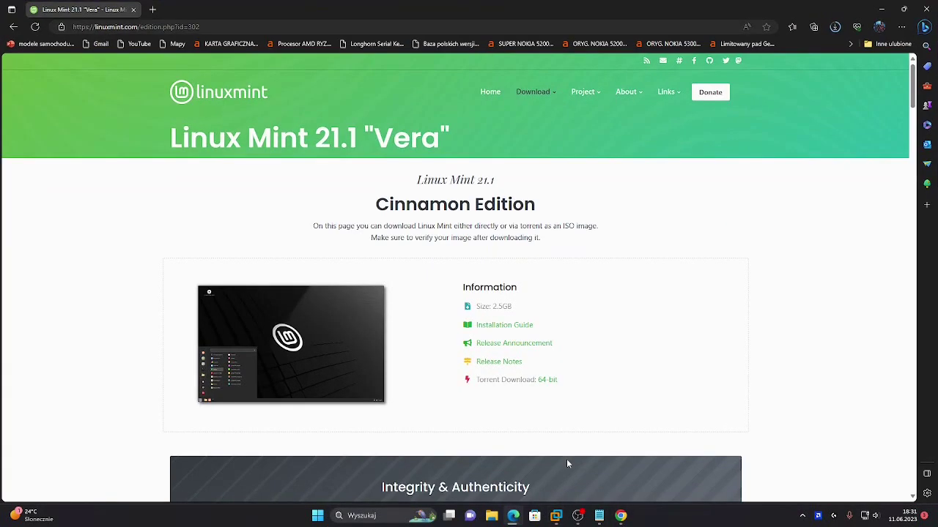
- Confirm the linuxmint-21.1-cinnamon-64bit.iso download finished, then close Edge
{"action": "left_click", "coordinate": [834, 27]}
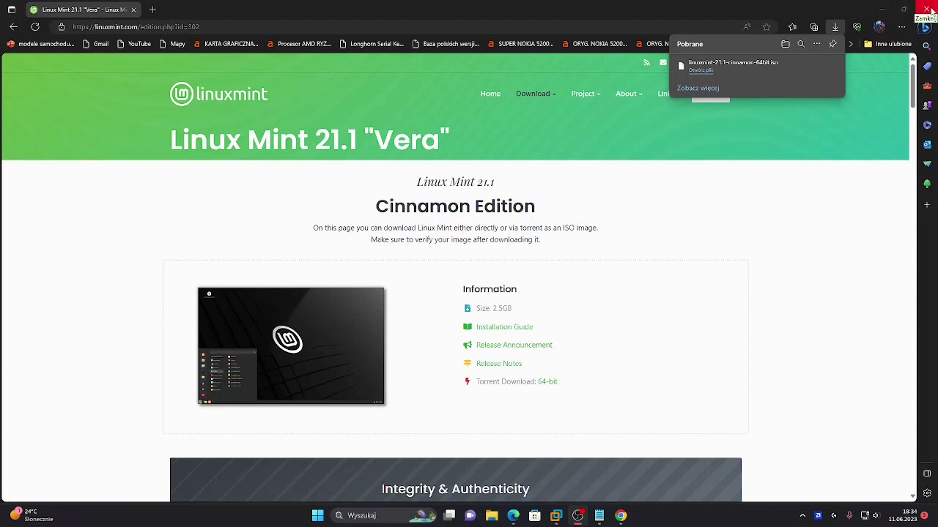
{"action": "left_click", "coordinate": [932, 9]}
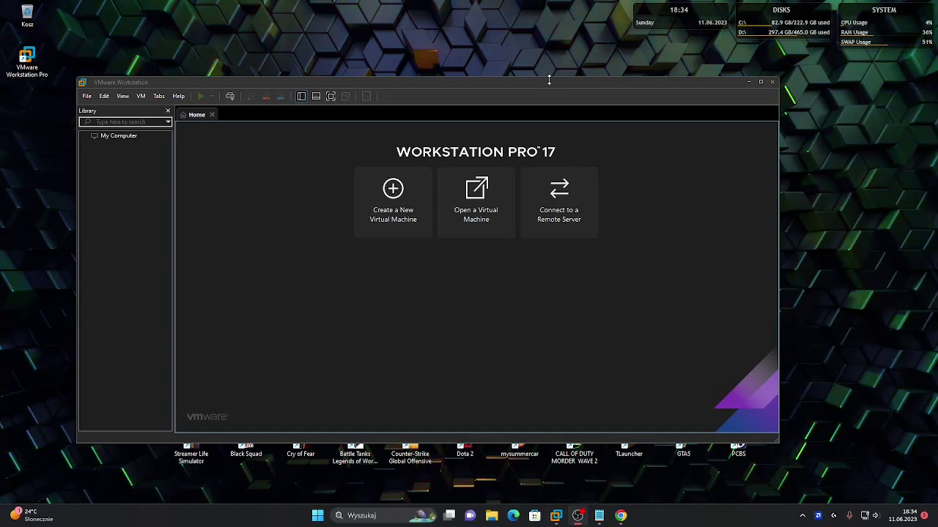
- Maximize VMware Workstation and launch the New Virtual Machine Wizard from the Home tab
{"action": "left_click_drag", "start_coordinate": [548, 83], "coordinate": [584, 5]}
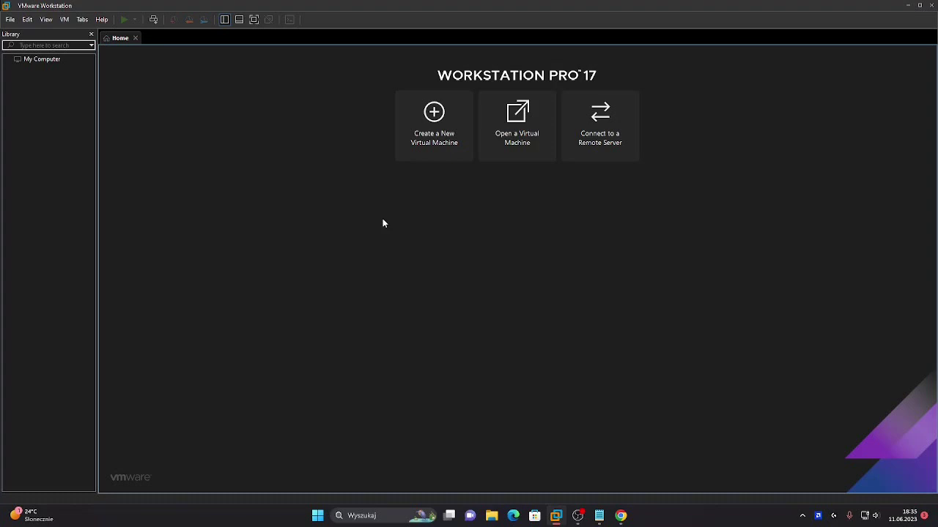
{"action": "left_click", "coordinate": [435, 114]}
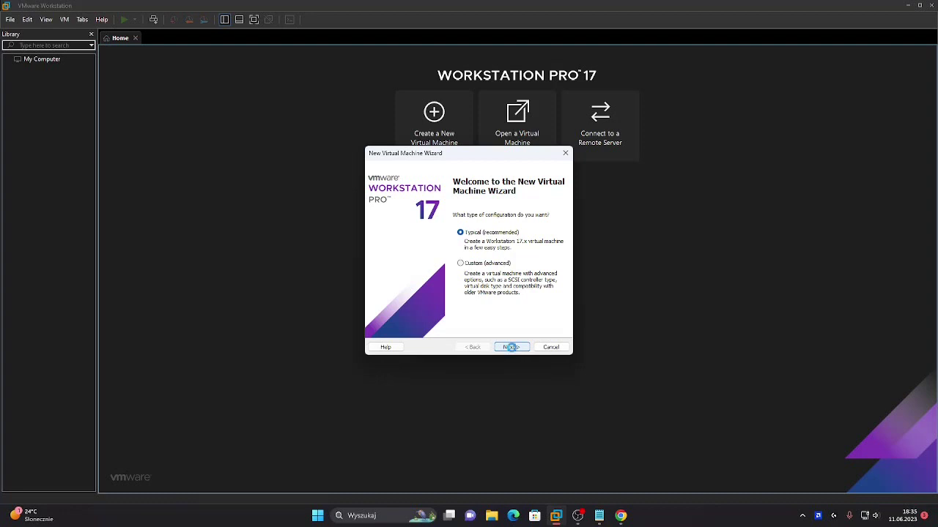
- Choose the Typical configuration and install the operating system later
{"action": "left_click", "coordinate": [513, 349]}
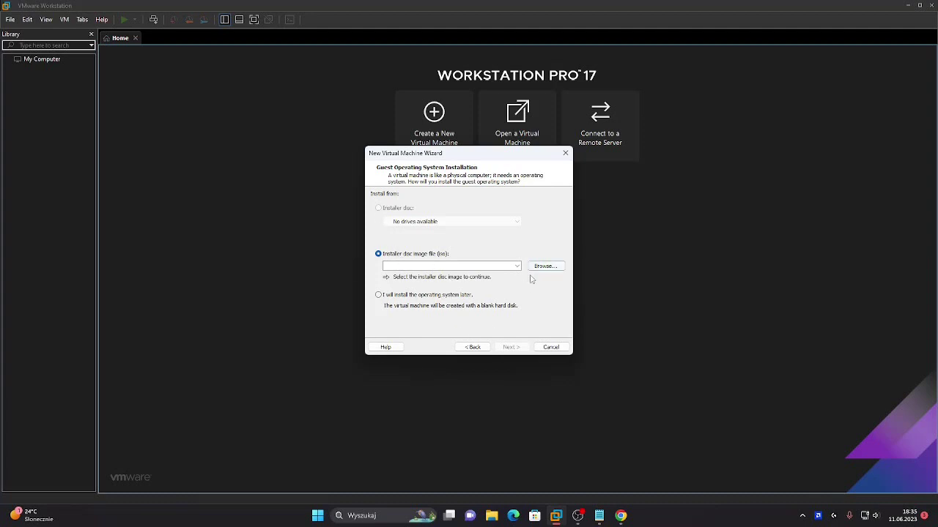
{"action": "left_click", "coordinate": [389, 296]}
{"action": "left_click", "coordinate": [508, 348]}
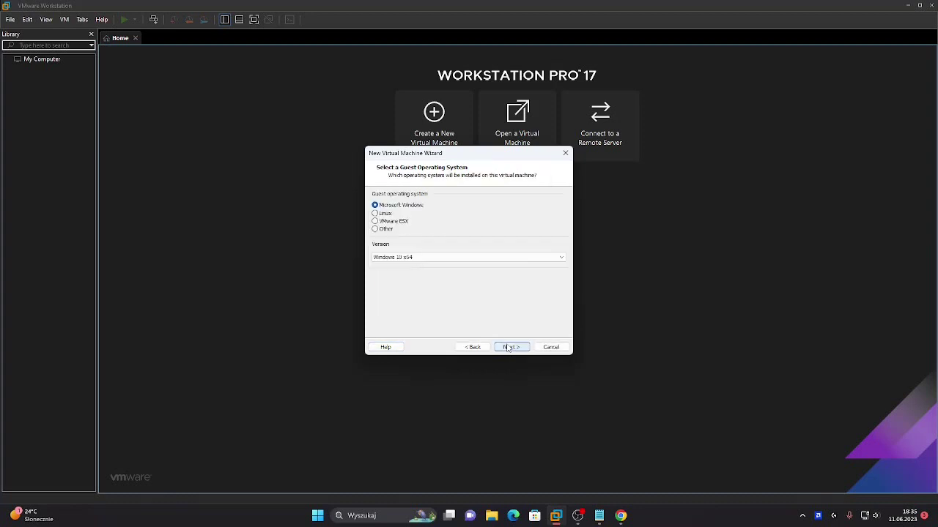
- Set the guest OS to Linux, version Other Linux 5.x kernel 64-bit, and continue
{"action": "left_click", "coordinate": [374, 214]}
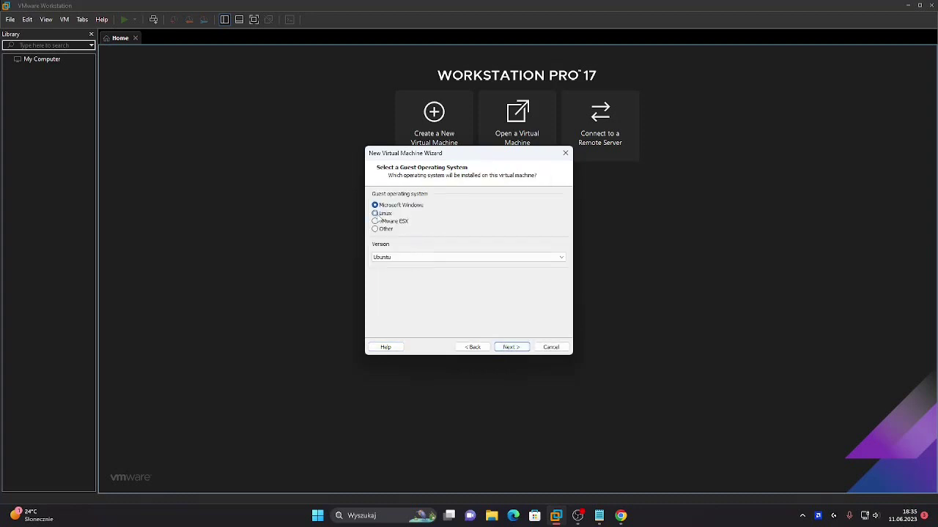
{"action": "left_click", "coordinate": [439, 259]}
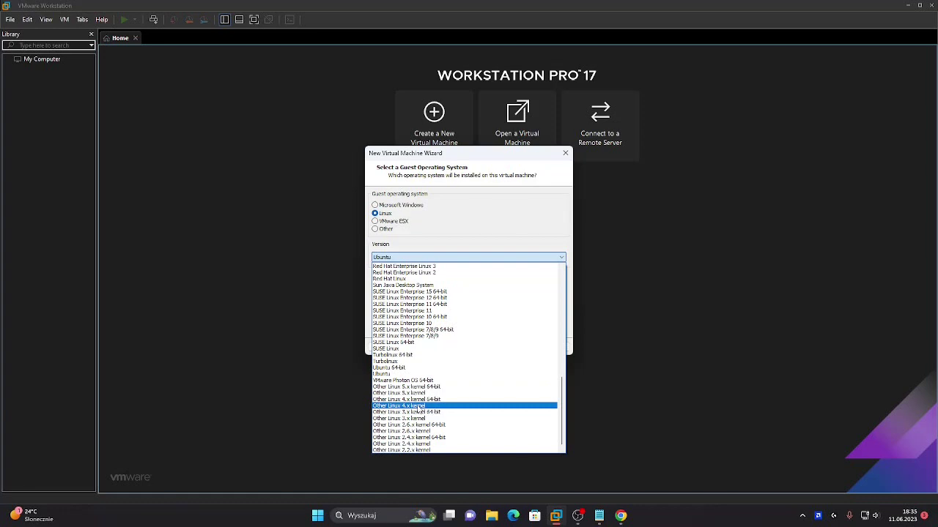
{"action": "scroll", "coordinate": [438, 393], "scroll_direction": "up", "scroll_amount": 1}
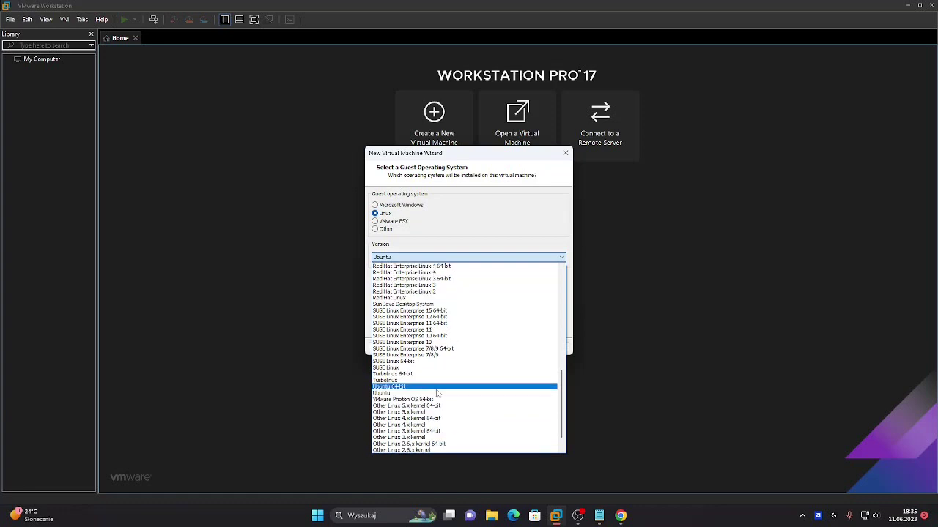
{"action": "scroll", "coordinate": [437, 393], "scroll_direction": "up", "scroll_amount": 8}
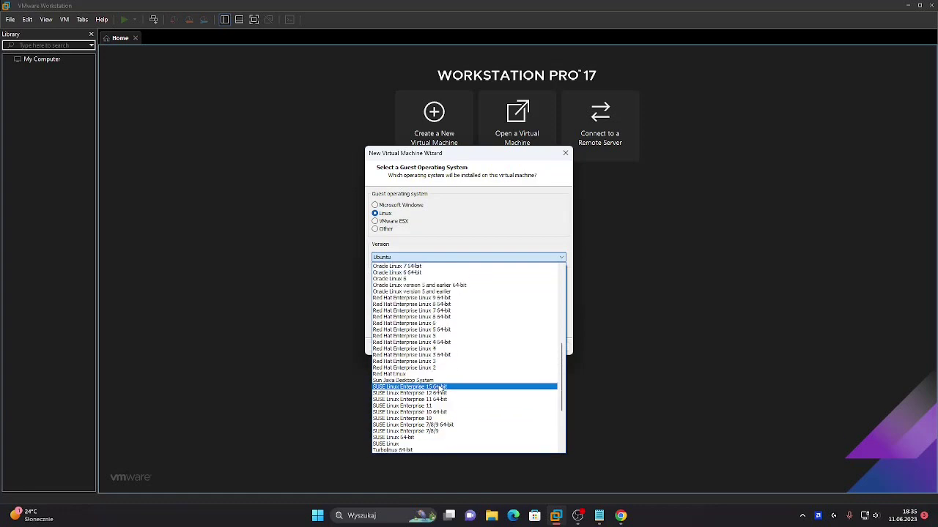
{"action": "scroll", "coordinate": [439, 389], "scroll_direction": "up", "scroll_amount": 7}
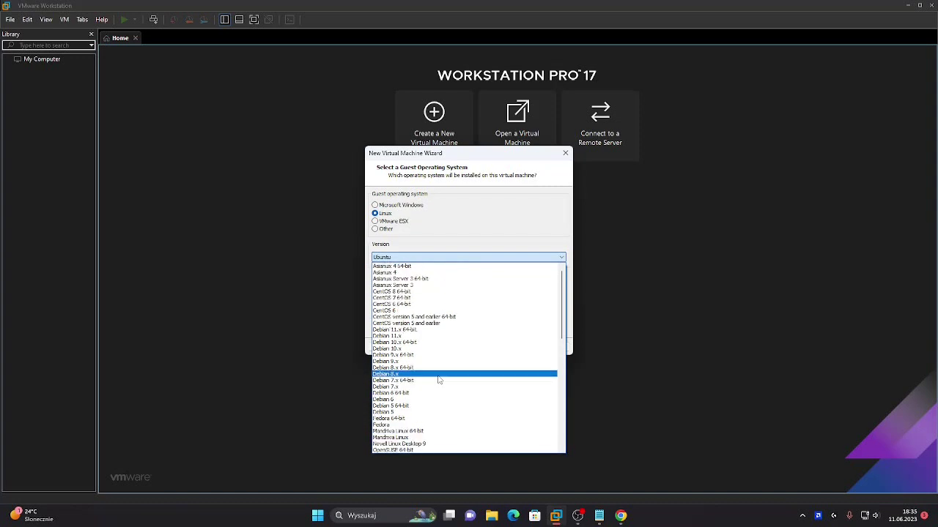
{"action": "scroll", "coordinate": [439, 376], "scroll_direction": "down", "scroll_amount": 15}
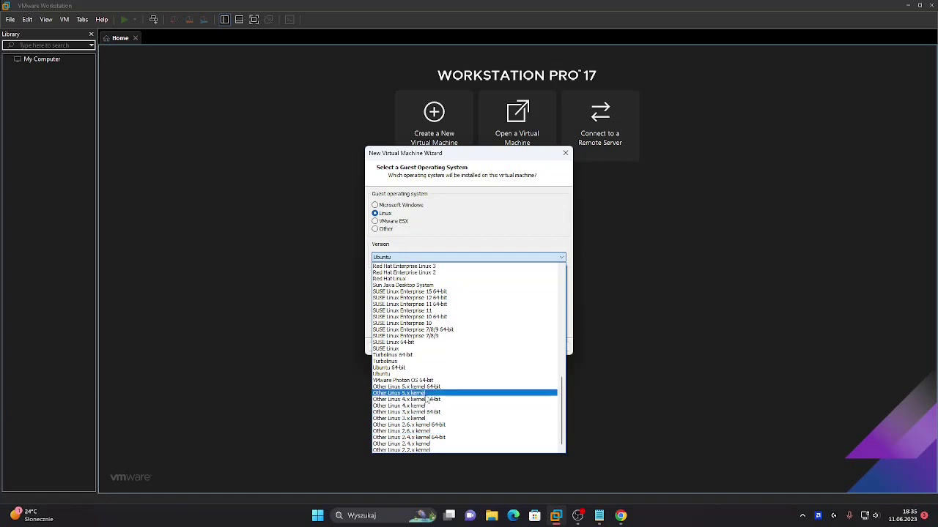
{"action": "left_click", "coordinate": [425, 387]}
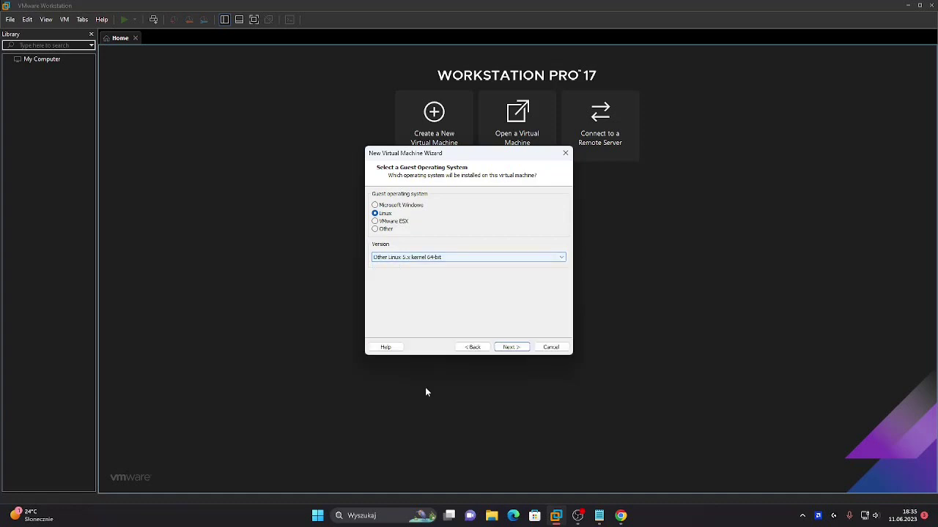
{"action": "left_click", "coordinate": [511, 349]}
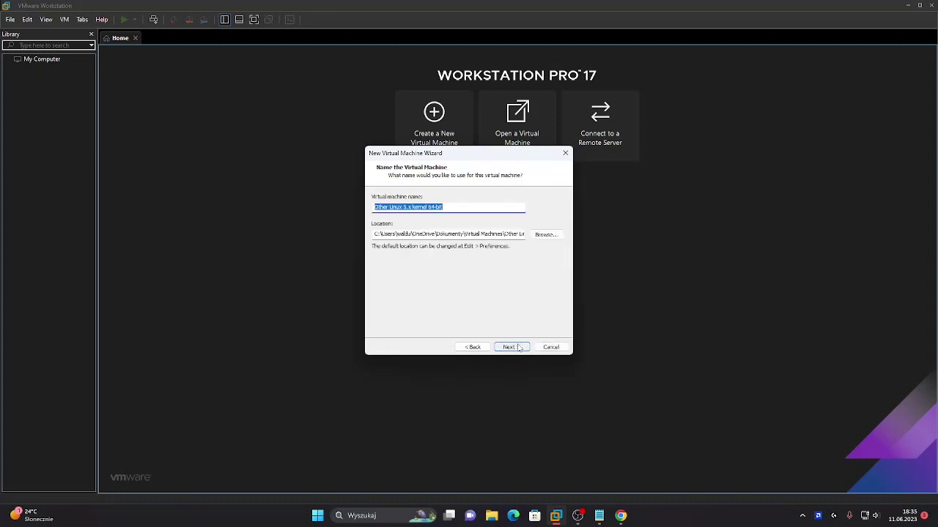
- Name the new virtual machine mint and browse to drive D: for its location
{"action": "type", "text": "mo"}
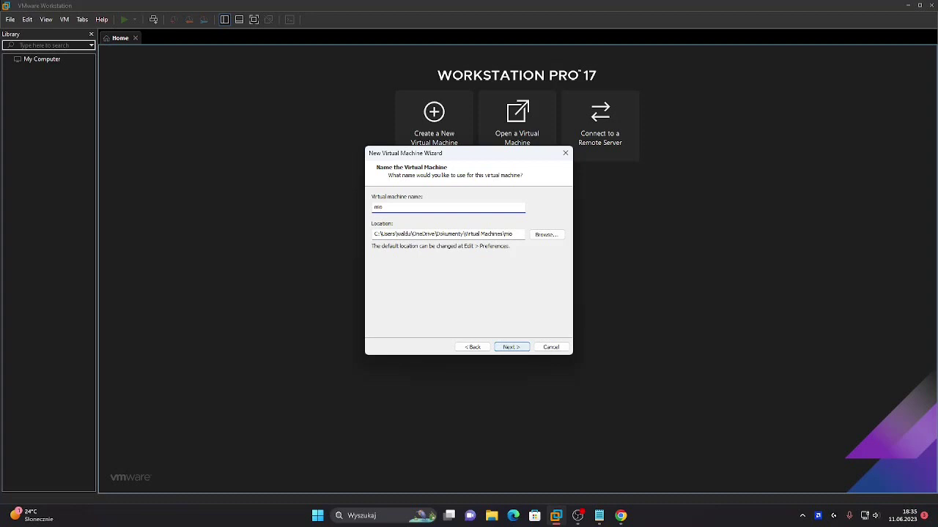
{"action": "type", "text": "n"}
{"action": "left_click", "coordinate": [546, 235]}
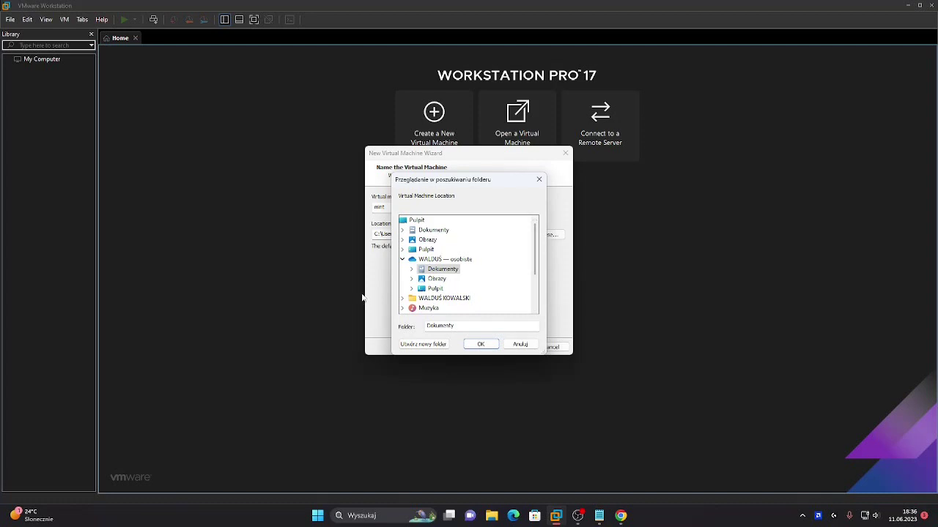
{"action": "scroll", "coordinate": [443, 296], "scroll_direction": "down", "scroll_amount": 2}
{"action": "left_click", "coordinate": [401, 279]}
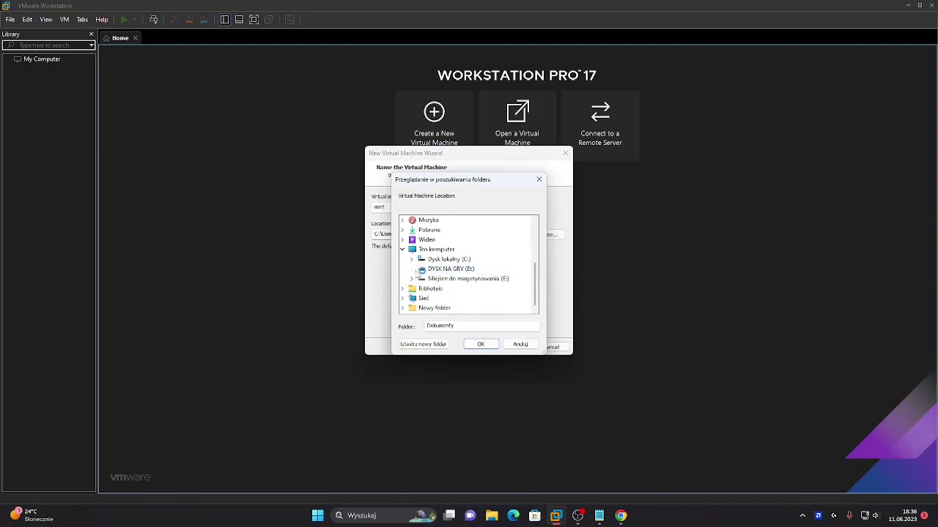
{"action": "left_click", "coordinate": [411, 269]}
{"action": "scroll", "coordinate": [480, 286], "scroll_direction": "up", "scroll_amount": 3}
{"action": "scroll", "coordinate": [464, 287], "scroll_direction": "down", "scroll_amount": 1}
{"action": "left_click", "coordinate": [448, 280]}
- Create a new folder gyugyui on D: and use it as the VM location
{"action": "left_click", "coordinate": [432, 345]}
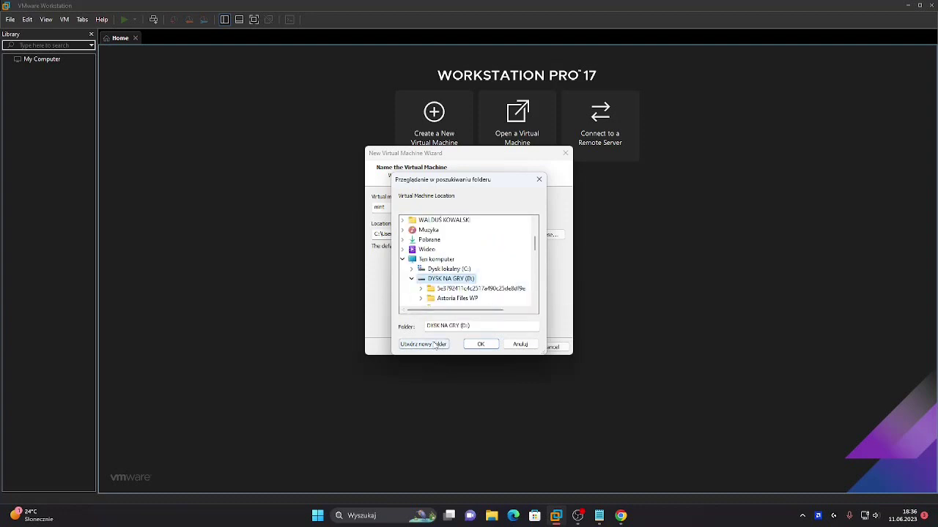
{"action": "type", "text": "gyugyui"}
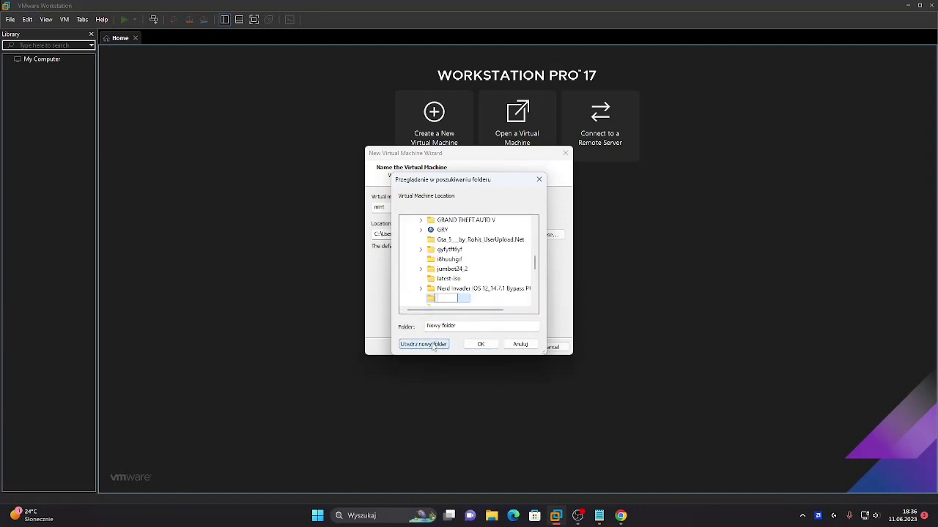
{"action": "key", "text": "Return"}
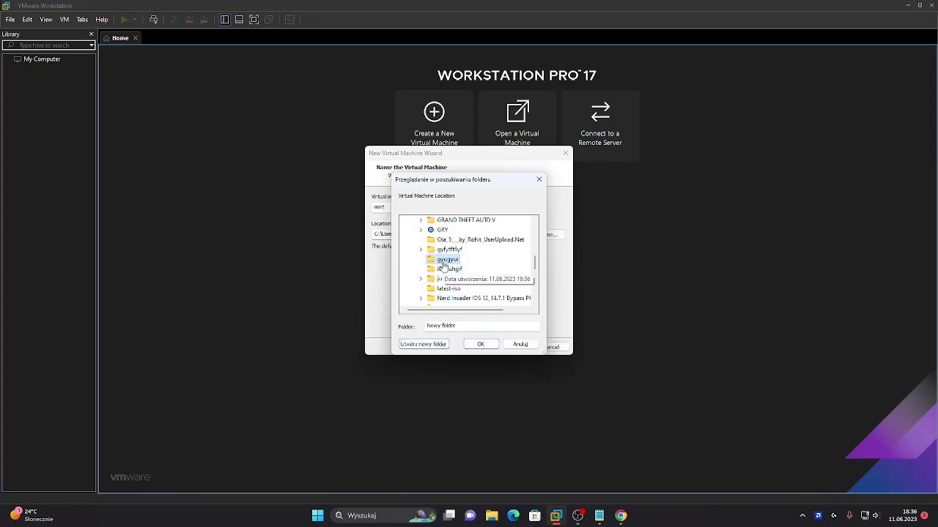
{"action": "left_click", "coordinate": [481, 345]}
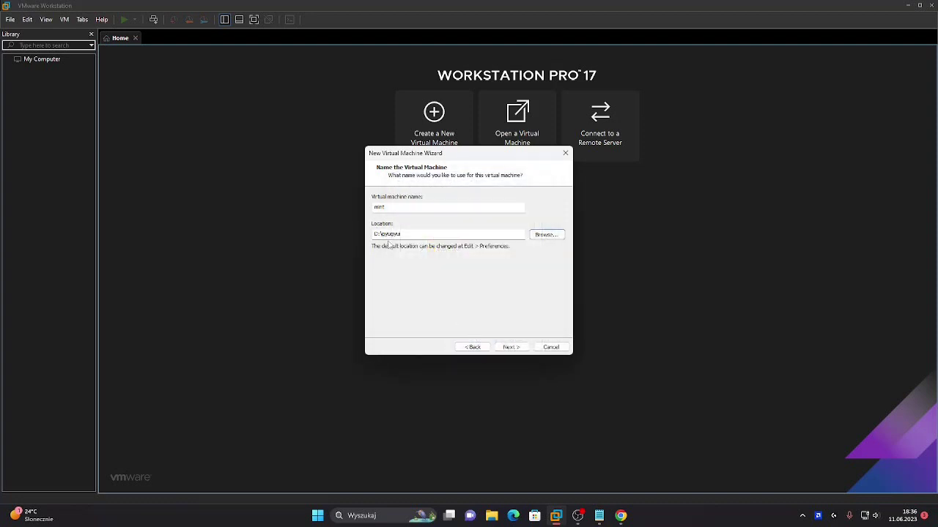
- Raise the maximum disk size to 94 GB and finish creating the mint VM
{"action": "left_click", "coordinate": [507, 347]}
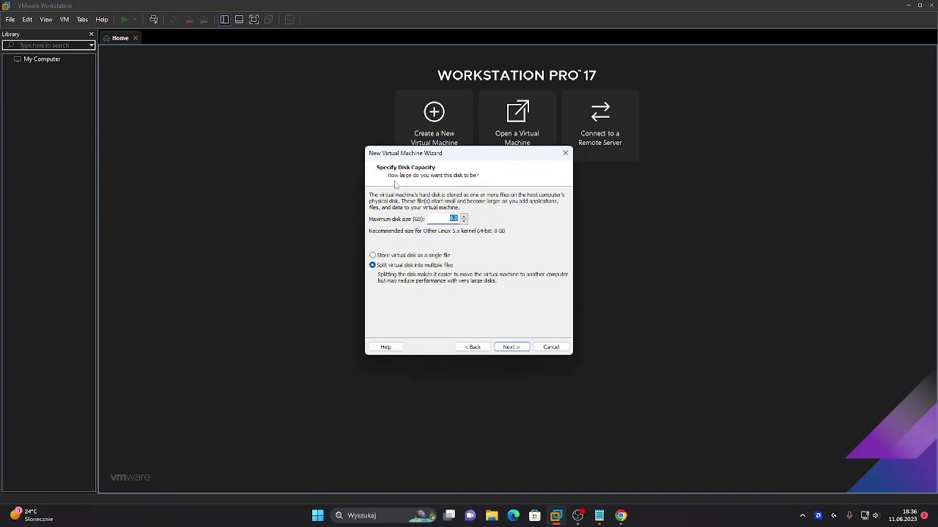
{"action": "left_click", "coordinate": [463, 219]}
{"action": "left_click", "coordinate": [463, 219]}
{"action": "left_click", "coordinate": [463, 219]}
{"action": "left_click", "coordinate": [464, 219]}
{"action": "left_click", "coordinate": [463, 219]}
{"action": "left_click", "coordinate": [511, 347]}
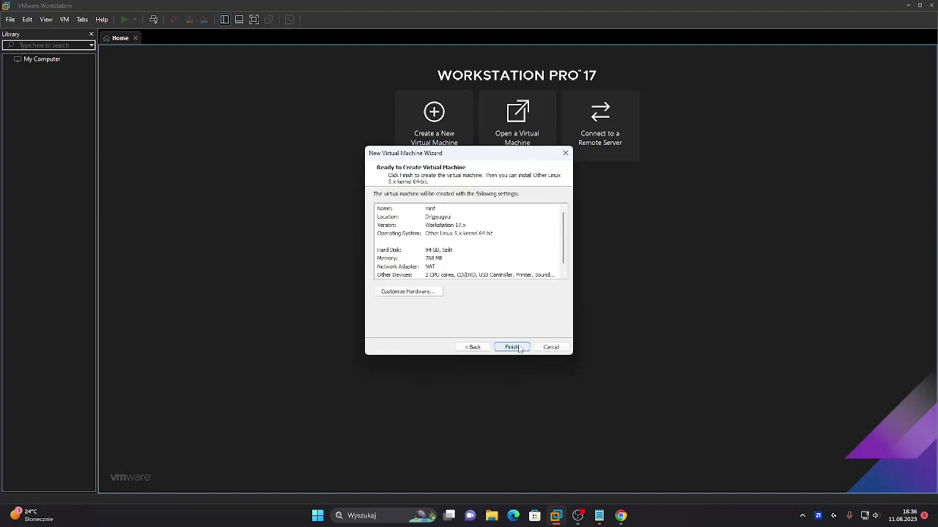
{"action": "left_click", "coordinate": [518, 348]}
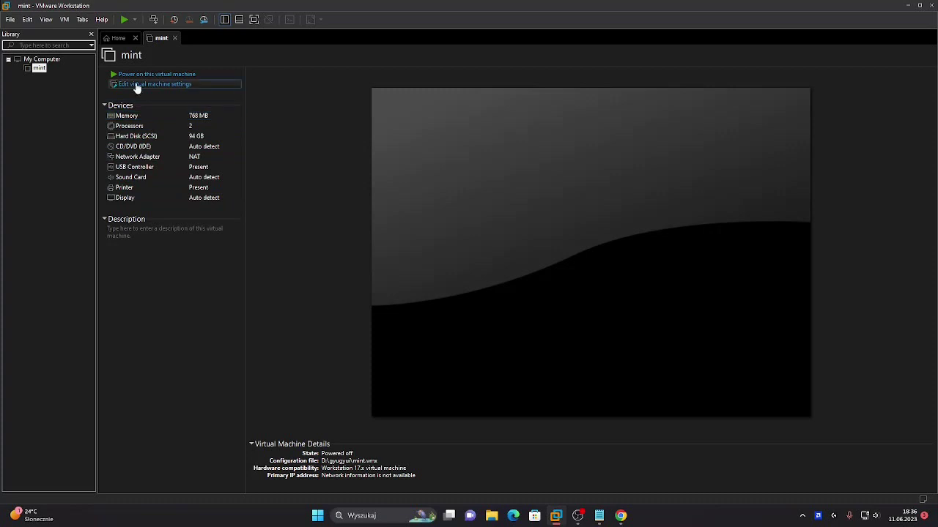
- Open mint's settings and raise its memory from 768 MB to 3328 MB
{"action": "right_click", "coordinate": [41, 71]}
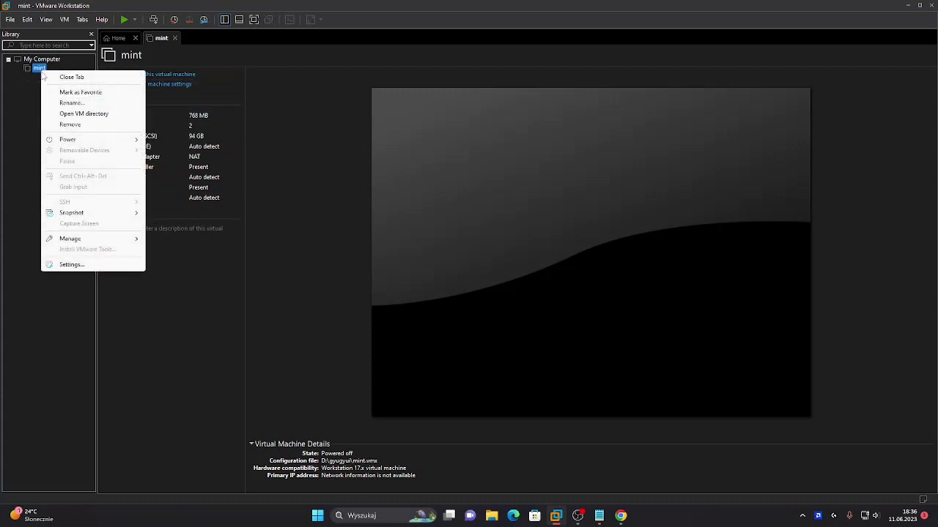
{"action": "left_click", "coordinate": [71, 265]}
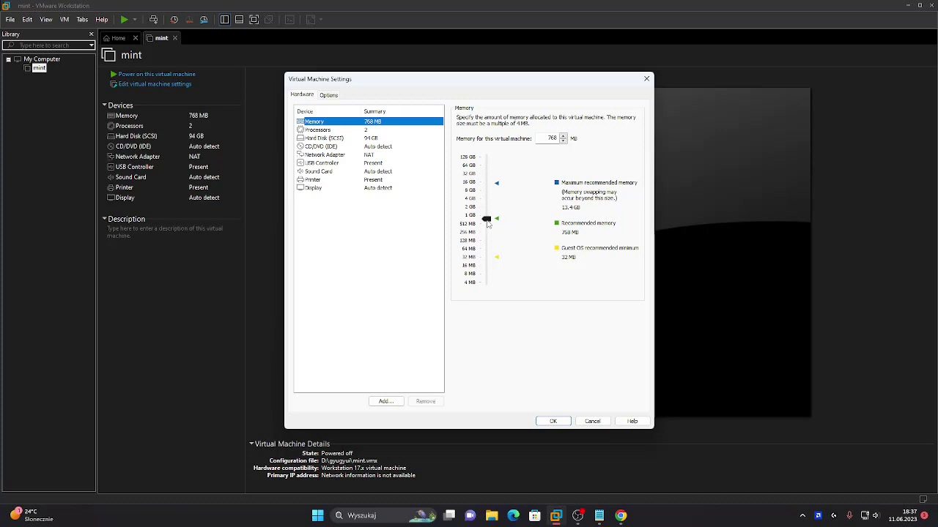
{"action": "left_click", "coordinate": [487, 220]}
{"action": "left_click_drag", "start_coordinate": [488, 222], "coordinate": [483, 203]}
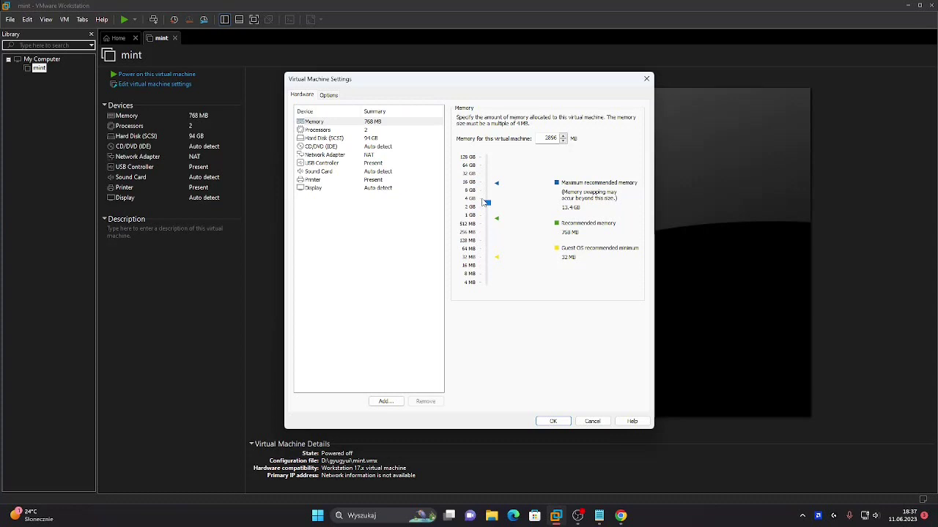
{"action": "left_click_drag", "start_coordinate": [485, 203], "coordinate": [487, 205]}
{"action": "left_click_drag", "start_coordinate": [488, 205], "coordinate": [487, 205]}
- Set mint's CD/DVD drive to linuxmint-21.1-cinnamon-64bit.iso from Pobrane and save the settings
{"action": "left_click", "coordinate": [329, 148]}
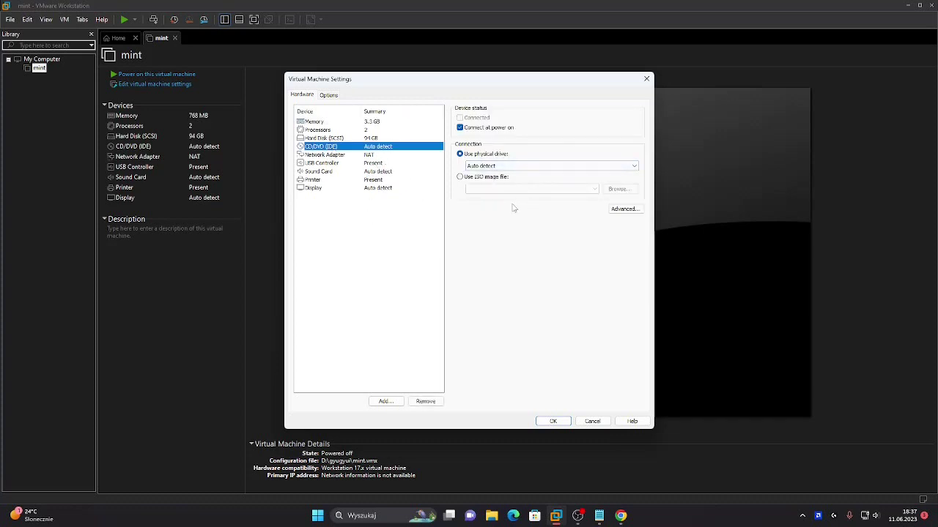
{"action": "left_click", "coordinate": [479, 177]}
{"action": "left_click", "coordinate": [619, 189]}
{"action": "scroll", "coordinate": [333, 230], "scroll_direction": "up", "scroll_amount": 5}
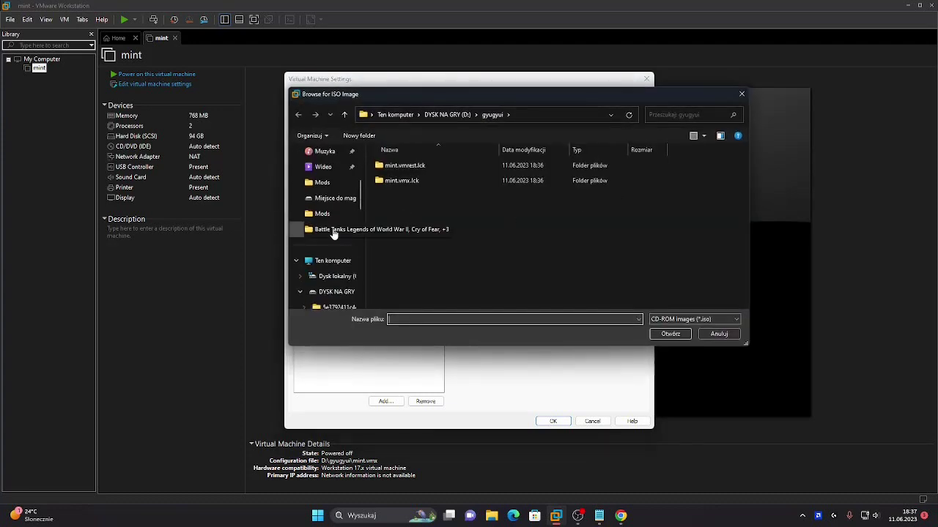
{"action": "left_click", "coordinate": [326, 230]}
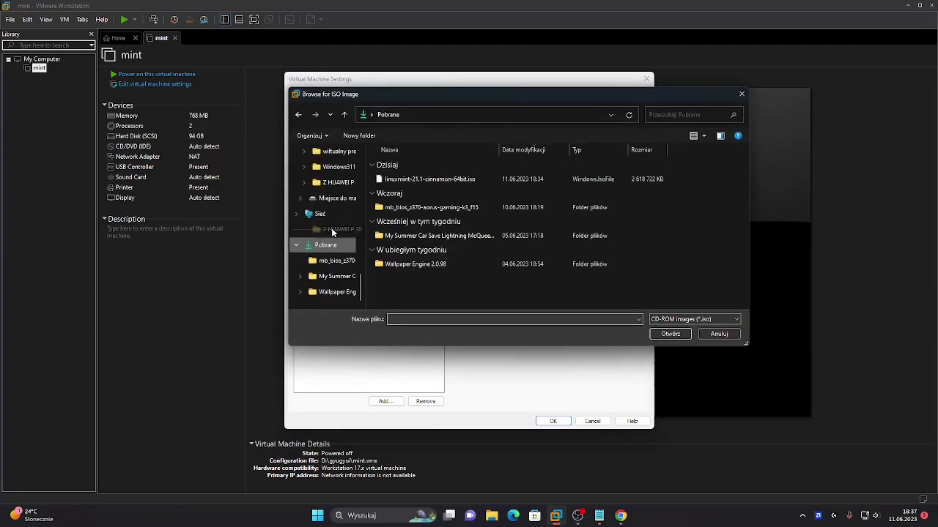
{"action": "left_click", "coordinate": [434, 180]}
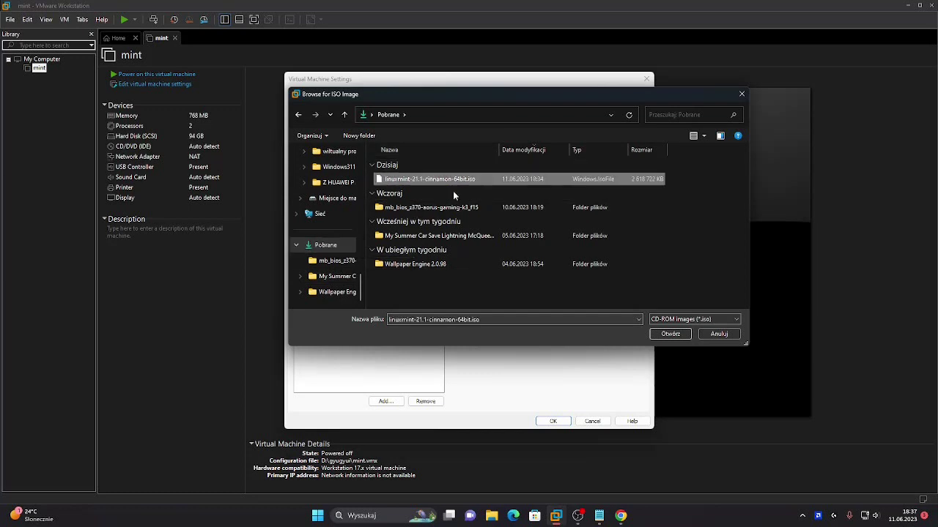
{"action": "left_click", "coordinate": [669, 334]}
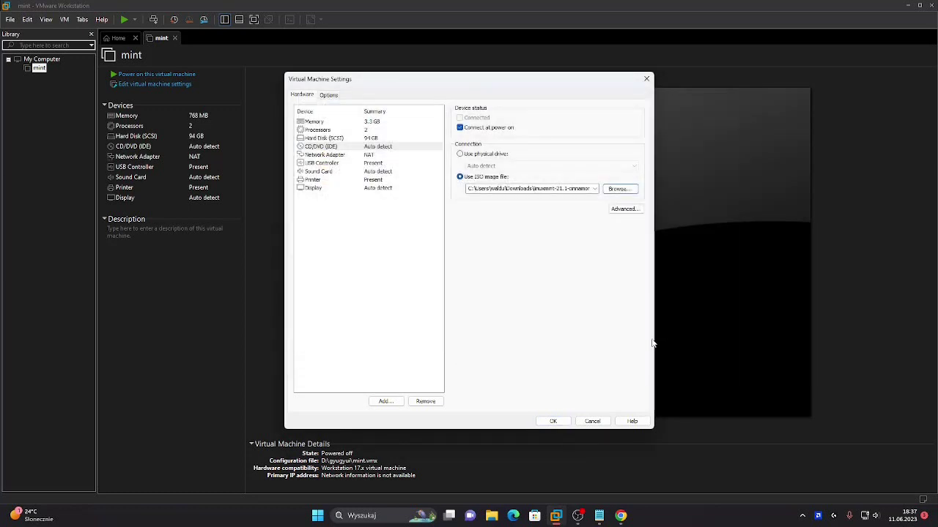
{"action": "left_click", "coordinate": [553, 421]}
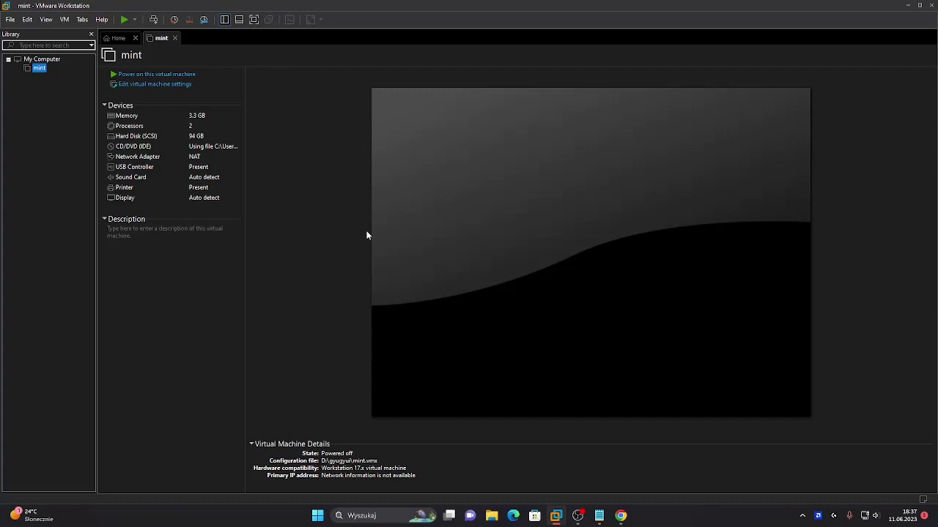
- Power on mint in full screen and keep the first Linux Mint GRUB entry selected
{"action": "left_click", "coordinate": [129, 77]}
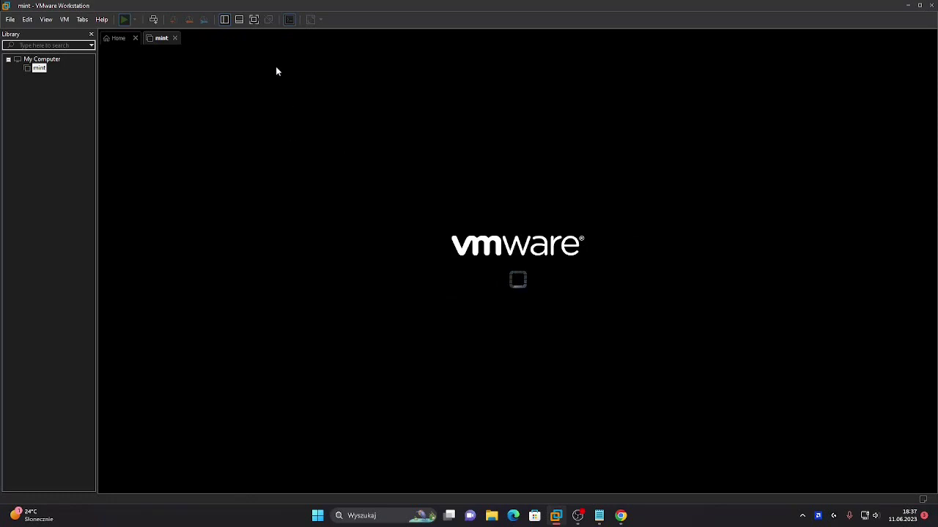
{"action": "left_click", "coordinate": [253, 19]}
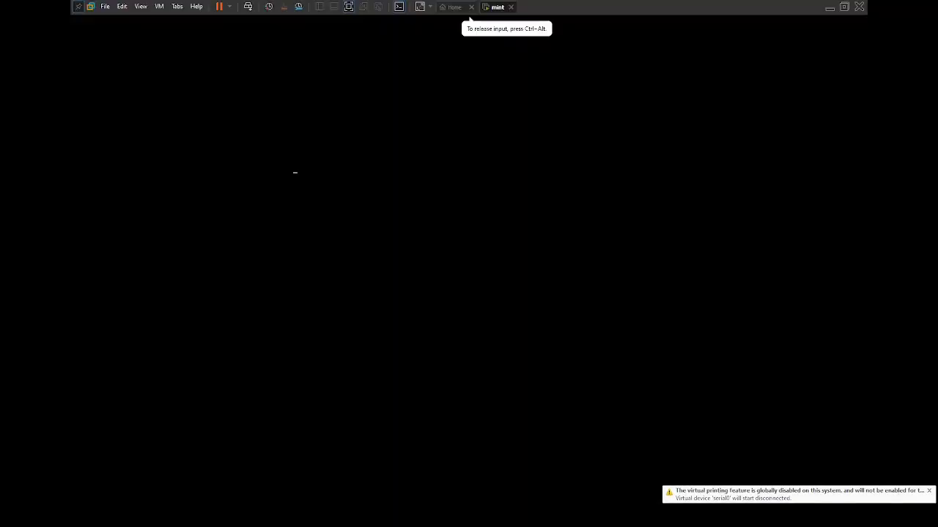
{"action": "key", "text": "Down"}
{"action": "key", "text": "Up"}
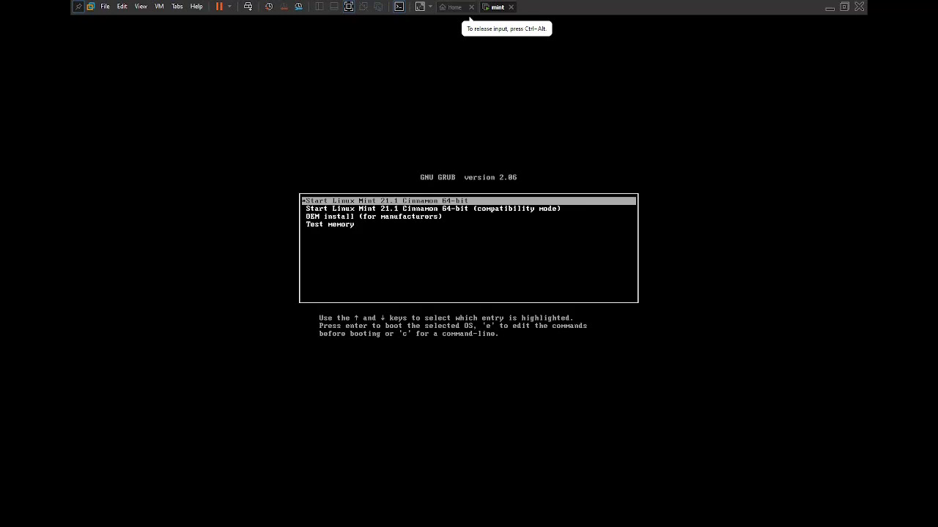
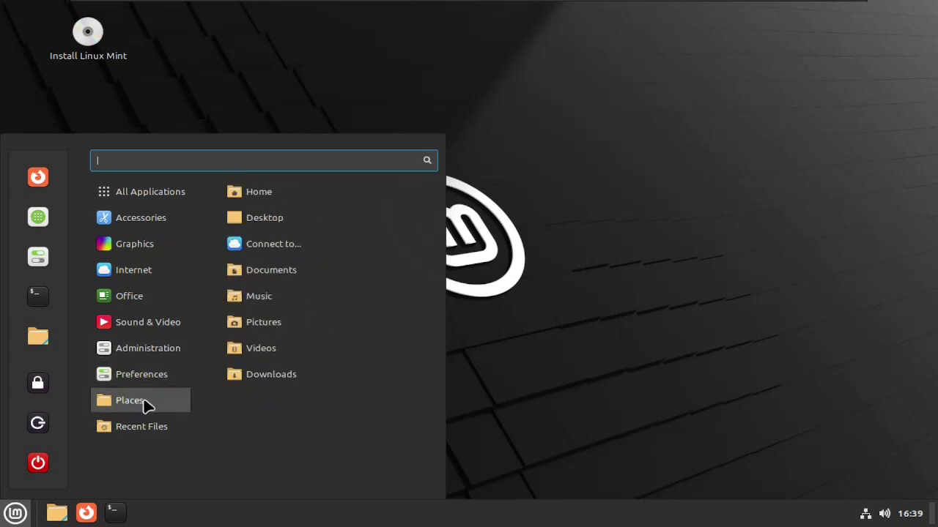
- Dismiss the start menu and start the installer from the Install Linux Mint desktop icon
{"action": "left_click", "coordinate": [621, 308]}
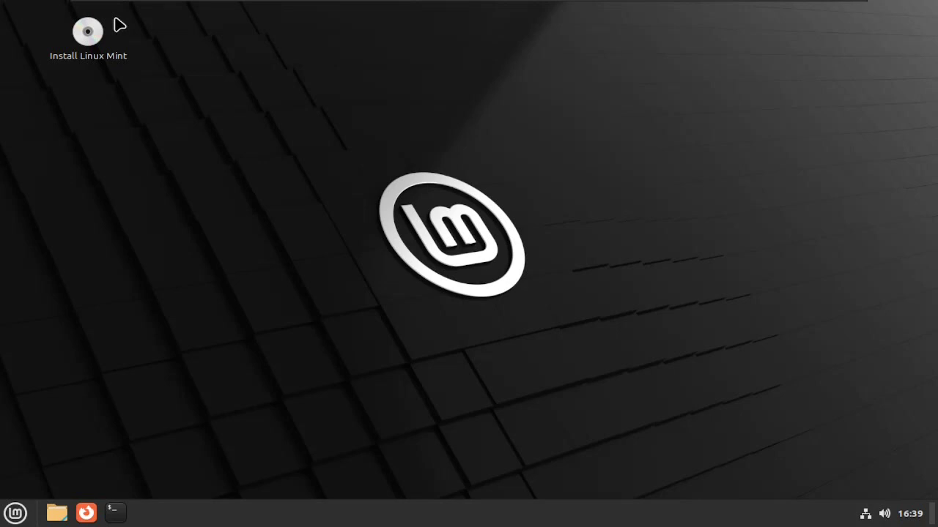
{"action": "left_click", "coordinate": [88, 31]}
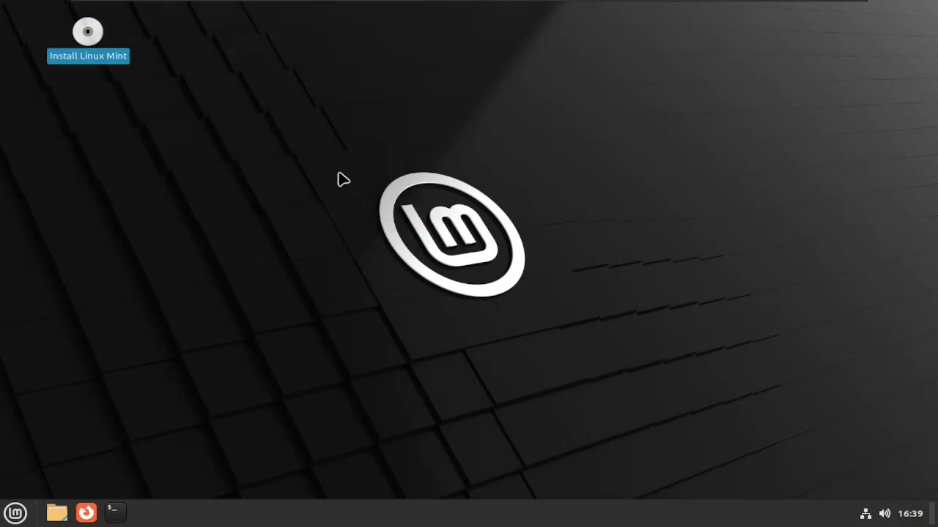
{"action": "left_click_drag", "start_coordinate": [259, 243], "coordinate": [86, 2]}
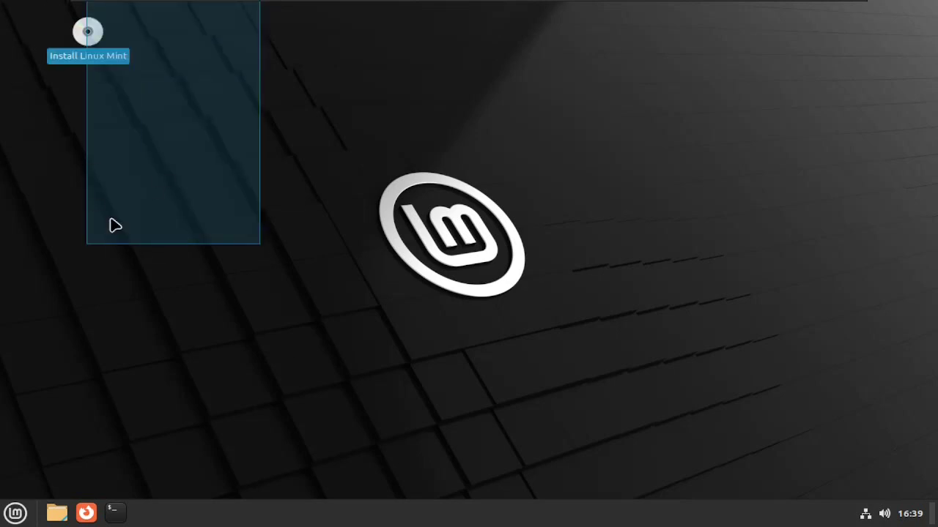
{"action": "left_click", "coordinate": [363, 300]}
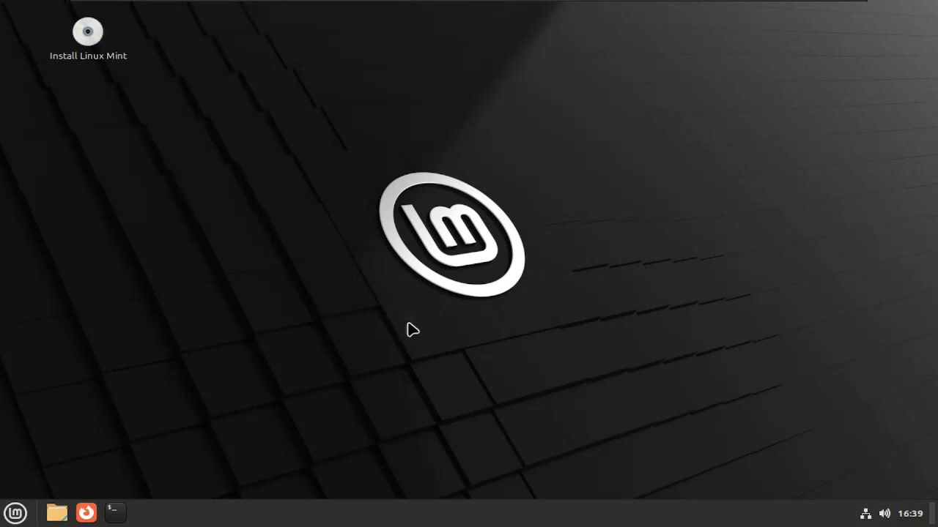
{"action": "double_click", "coordinate": [103, 36]}
- Pick Polski from the Welcome page language list
{"action": "mouse_move", "coordinate": [610, 4]}
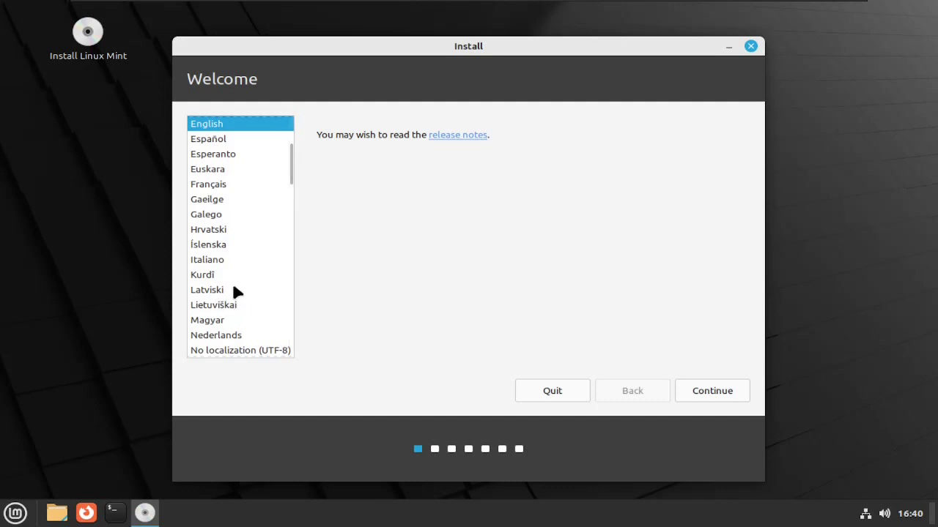
{"action": "scroll", "coordinate": [289, 205], "scroll_direction": "down", "scroll_amount": 3}
{"action": "scroll", "coordinate": [288, 220], "scroll_direction": "down", "scroll_amount": 2}
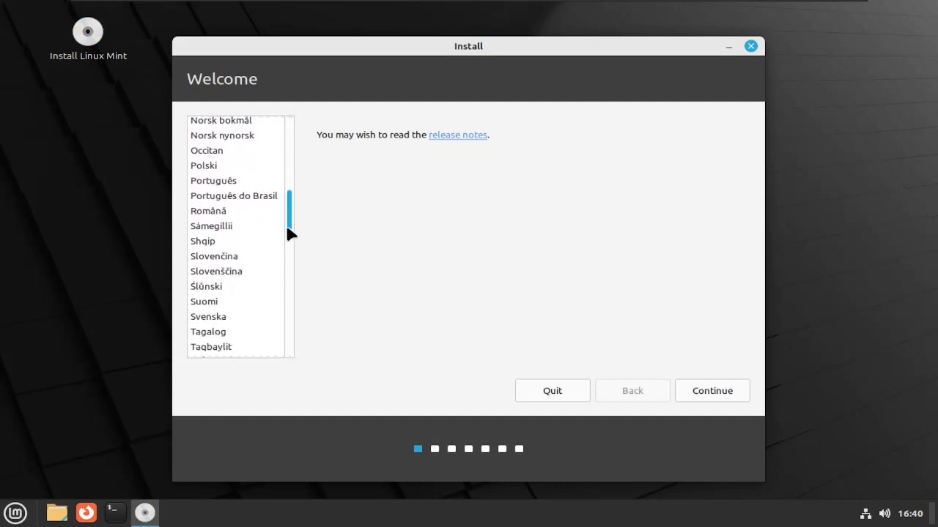
{"action": "scroll", "coordinate": [242, 195], "scroll_direction": "up", "scroll_amount": 1}
{"action": "left_click", "coordinate": [212, 178]}
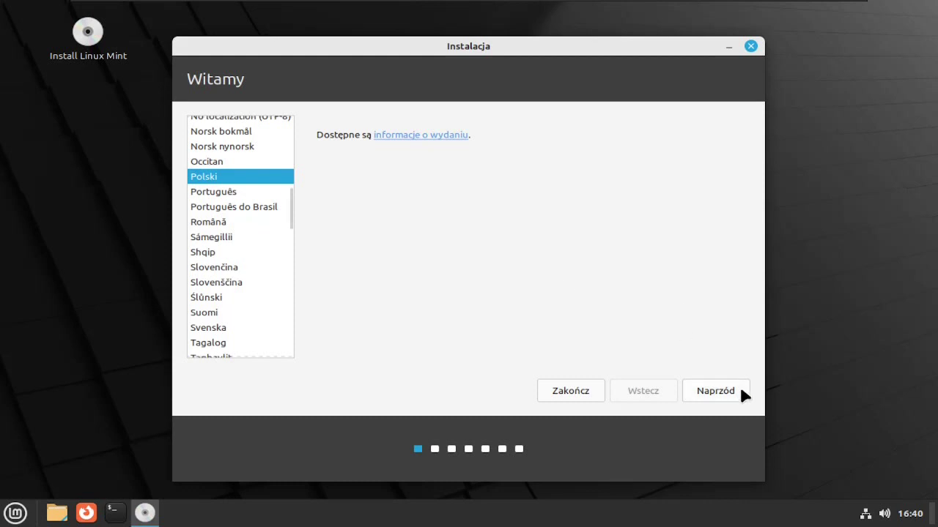
- Advance past the Polish keyboard layout, return to Układ klawiatury, and select its test field
{"action": "left_click", "coordinate": [717, 398]}
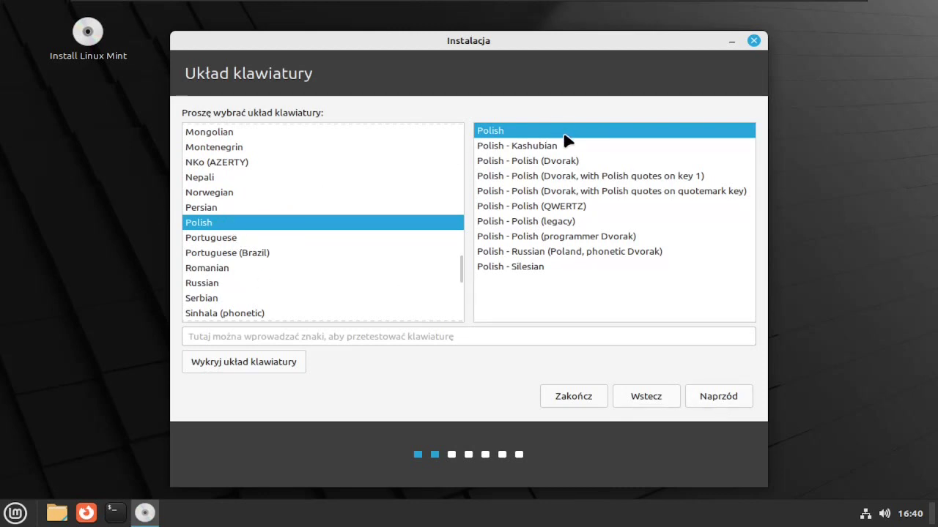
{"action": "left_click", "coordinate": [709, 400]}
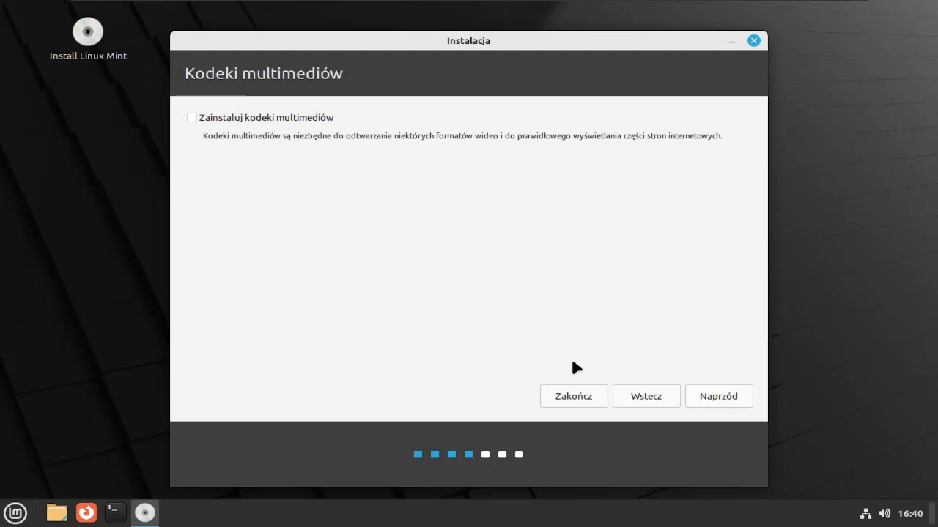
{"action": "left_click", "coordinate": [661, 396]}
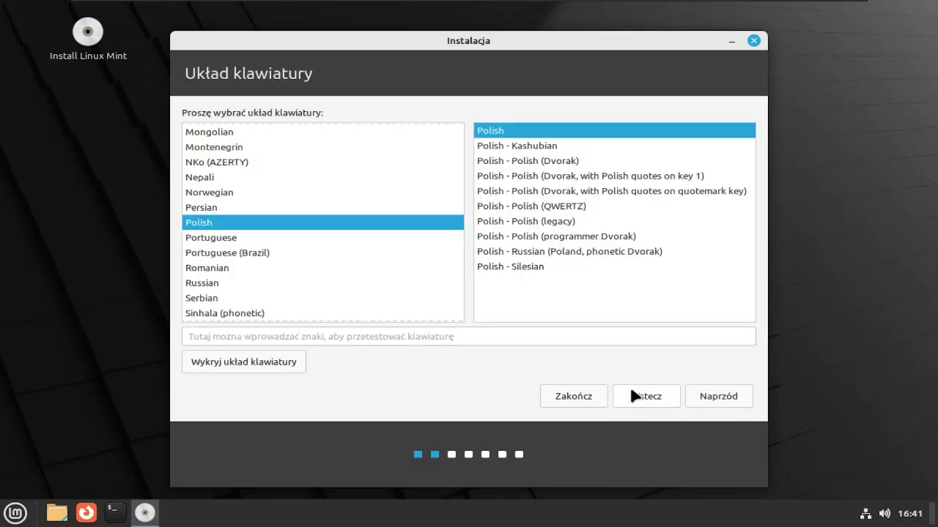
{"action": "left_click", "coordinate": [411, 339]}
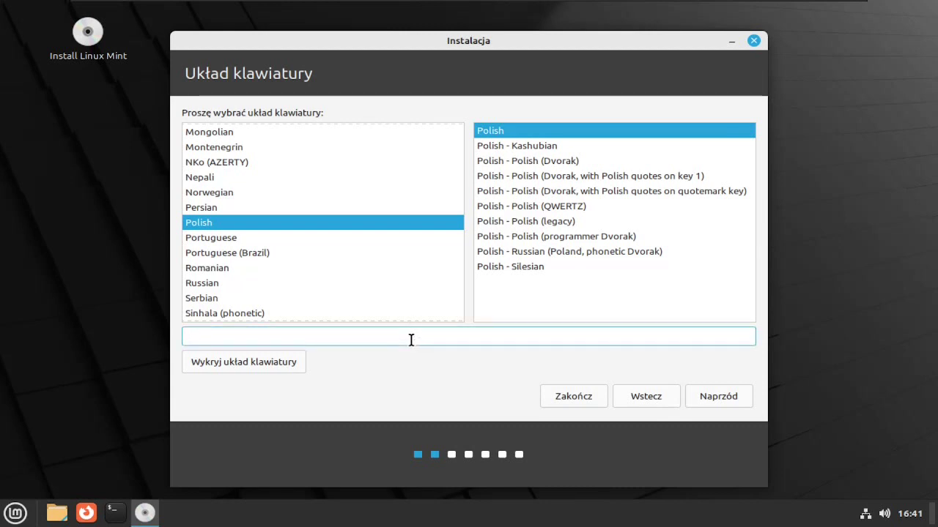
- Type 'ó' to test the Polish layout, then continue to Kodeki multimediów
{"action": "type", "text": "ółąę"}
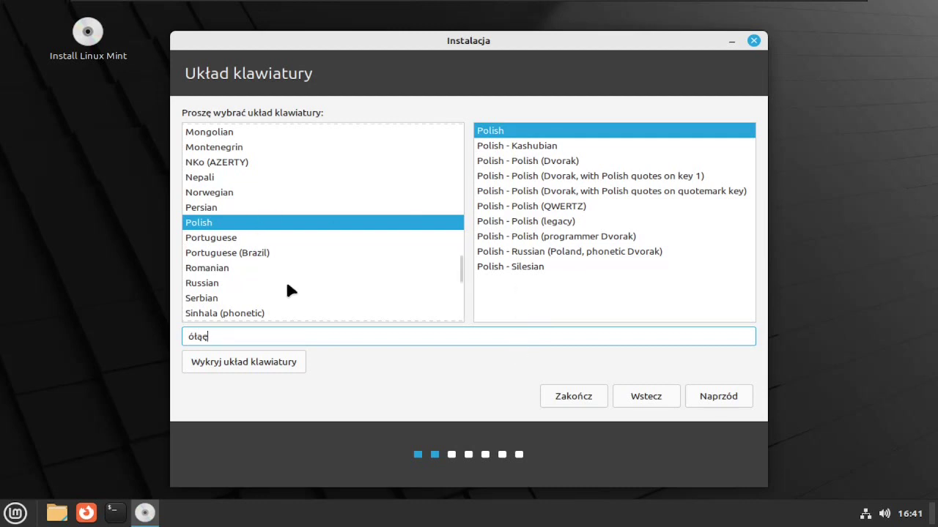
{"action": "scroll", "coordinate": [308, 290], "scroll_direction": "down", "scroll_amount": 1}
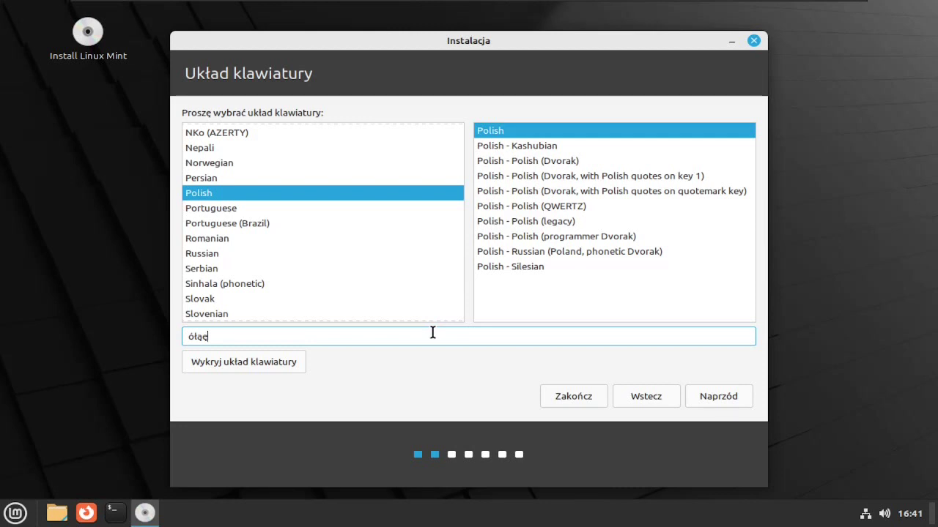
{"action": "left_click", "coordinate": [725, 402]}
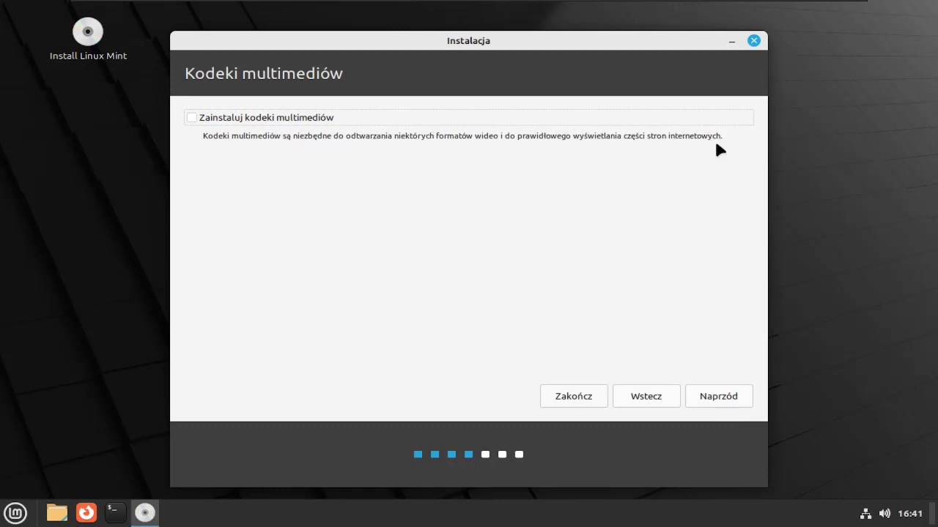
- Enable 'Zainstaluj kodeki multimediów' and continue to the Rodzaj instalacji page
{"action": "left_click", "coordinate": [193, 115]}
{"action": "left_click", "coordinate": [730, 402]}
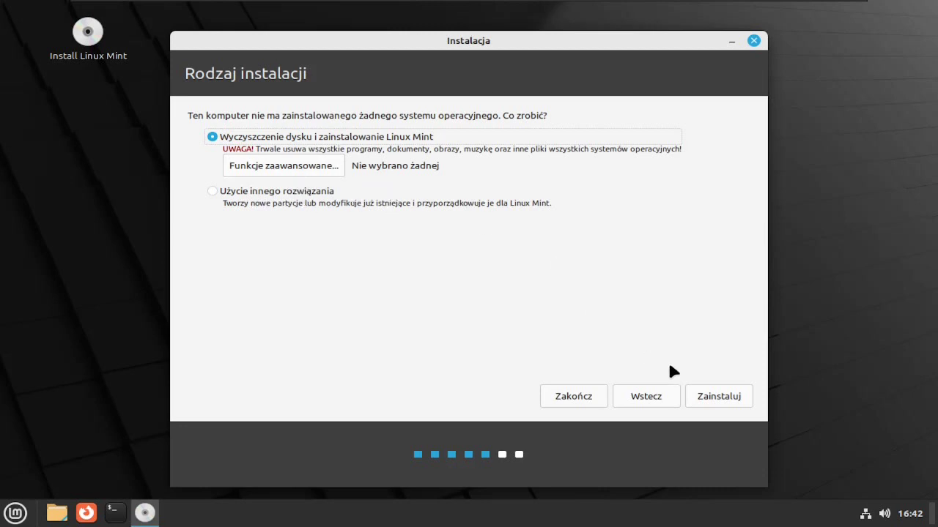
- Erase the whole disk for Linux Mint, approve the partition changes, and keep Warsaw as location
{"action": "left_click", "coordinate": [720, 399]}
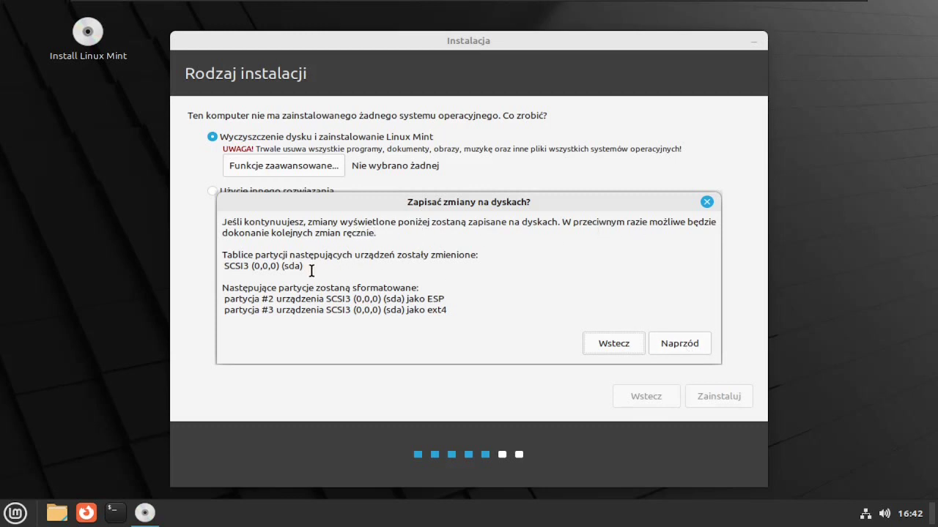
{"action": "left_click", "coordinate": [665, 343]}
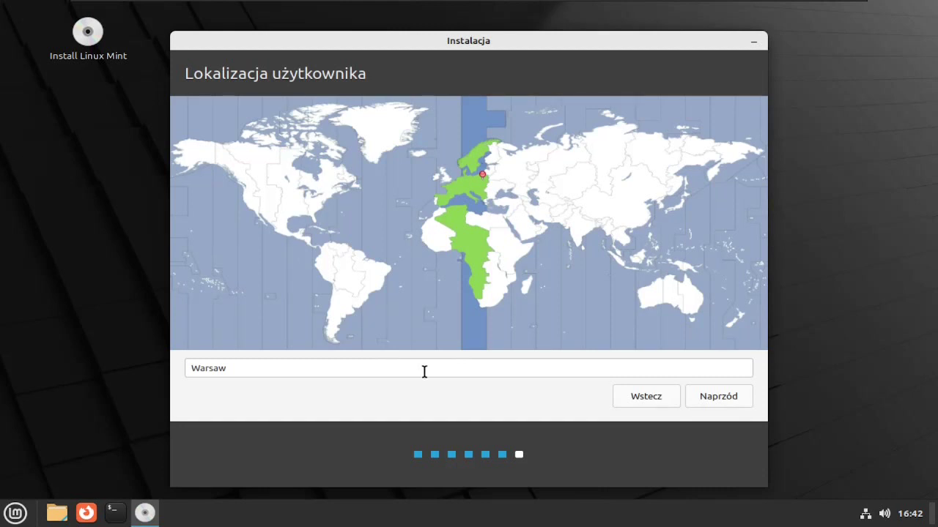
{"action": "left_click", "coordinate": [371, 370]}
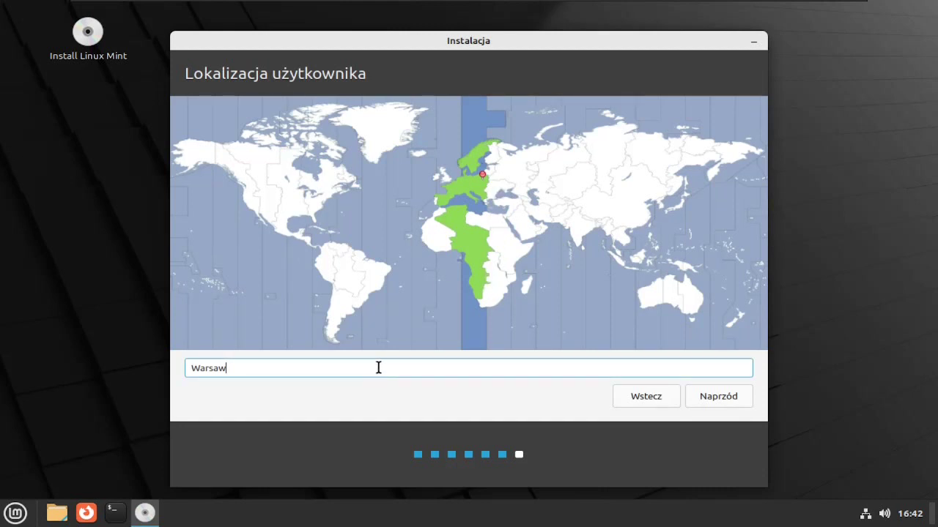
{"action": "left_click", "coordinate": [720, 401]}
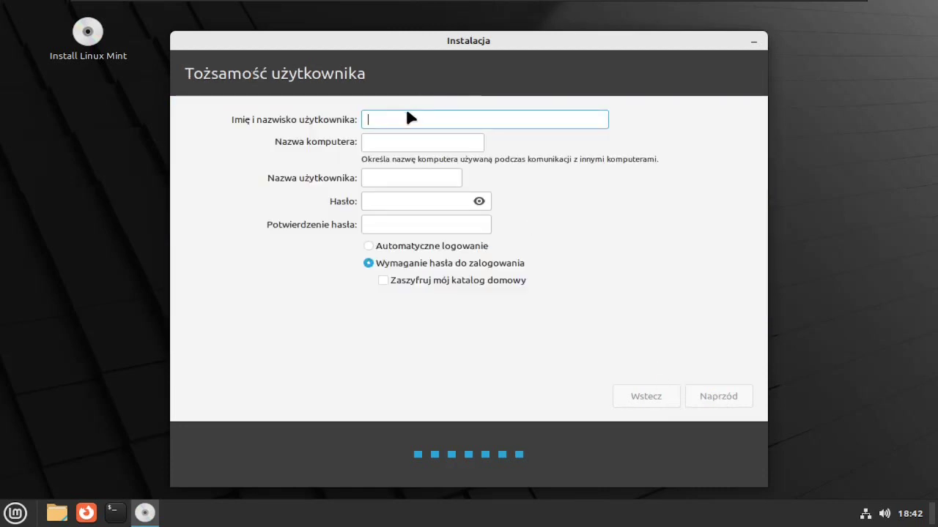
- Enter the account's user name and try the automatic login and home encryption options
{"action": "left_click_drag", "start_coordinate": [428, 41], "coordinate": [519, 25]}
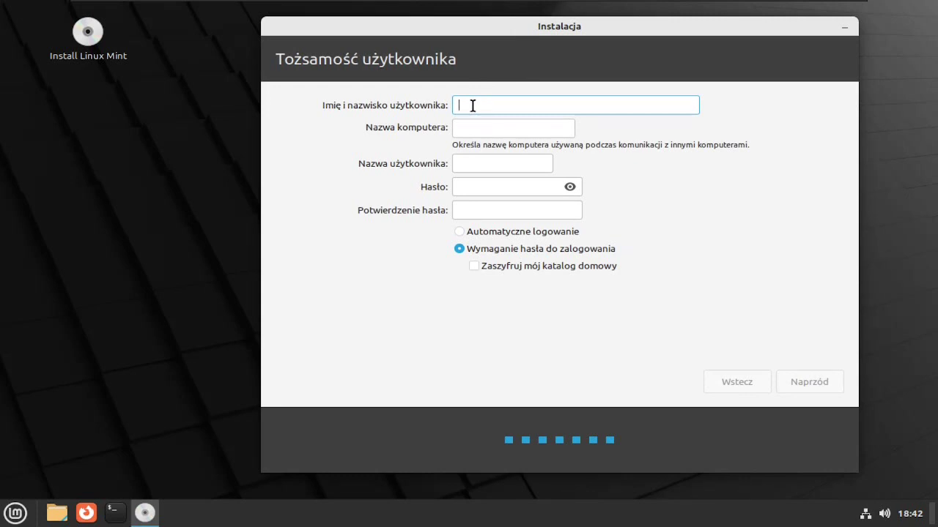
{"action": "type", "text": "Gamme"}
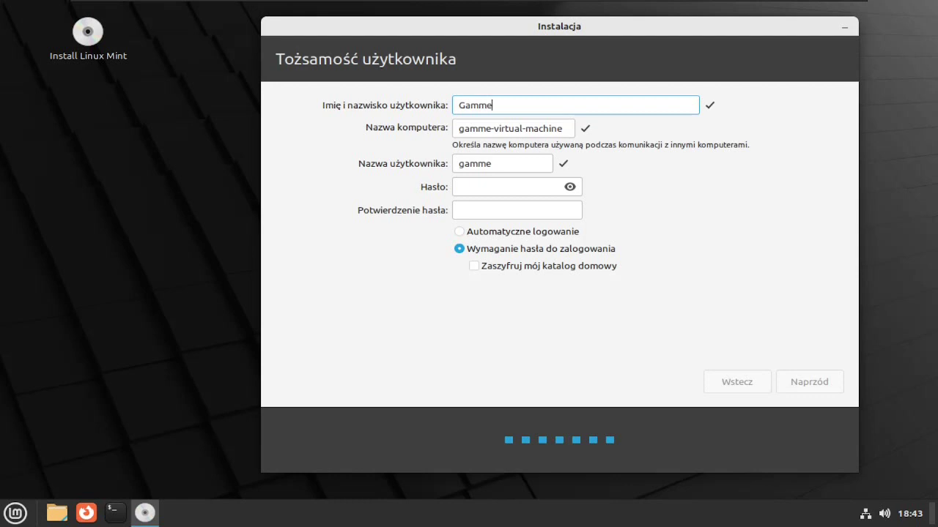
{"action": "type", "text": "r1999"}
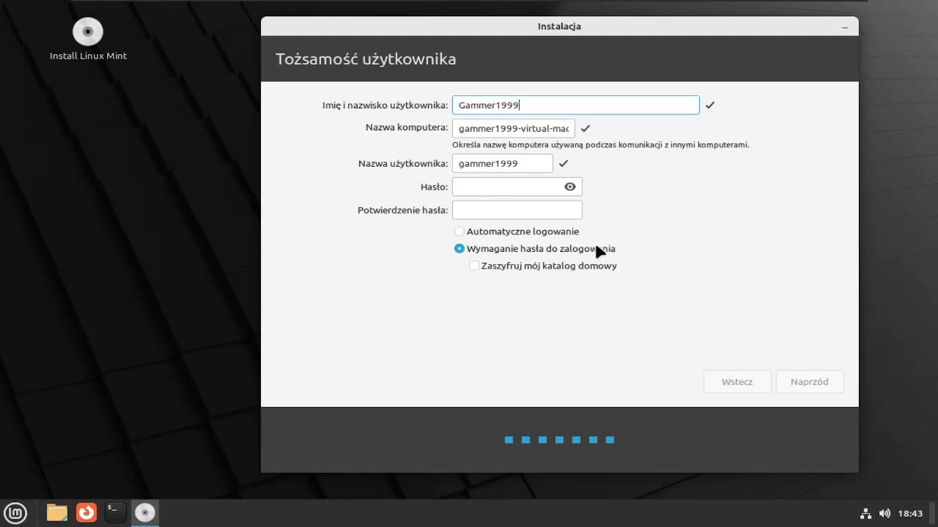
{"action": "left_click", "coordinate": [485, 233]}
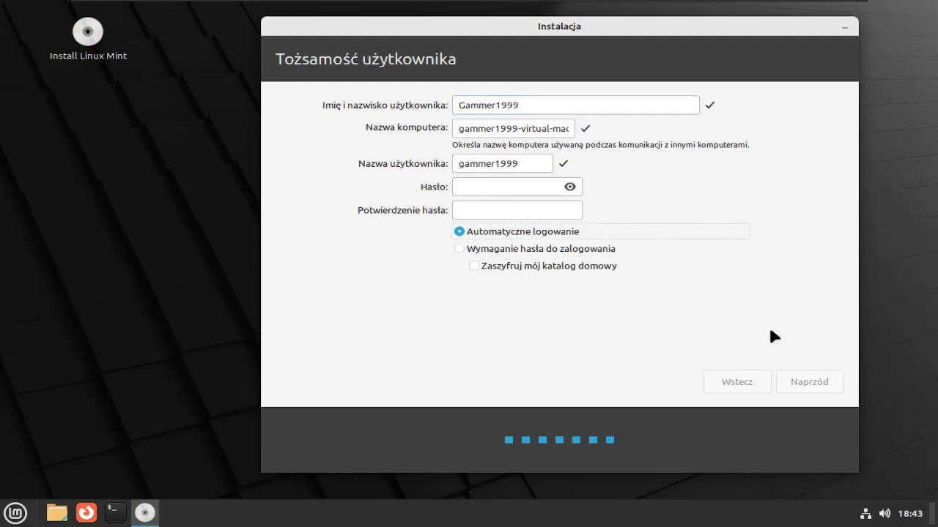
{"action": "left_click", "coordinate": [476, 267]}
{"action": "left_click", "coordinate": [471, 233]}
- Type the account password, reveal it, and fill in Potwierdzenie hasła
{"action": "left_click", "coordinate": [520, 188]}
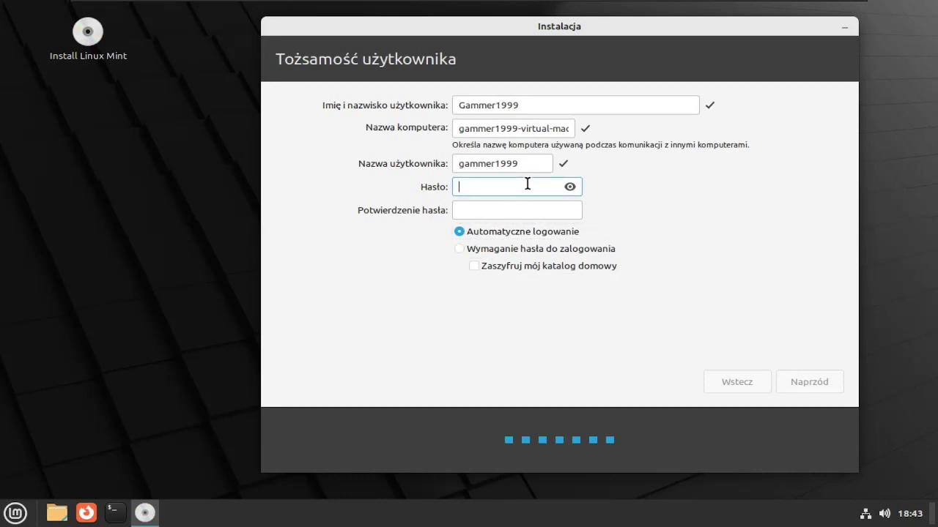
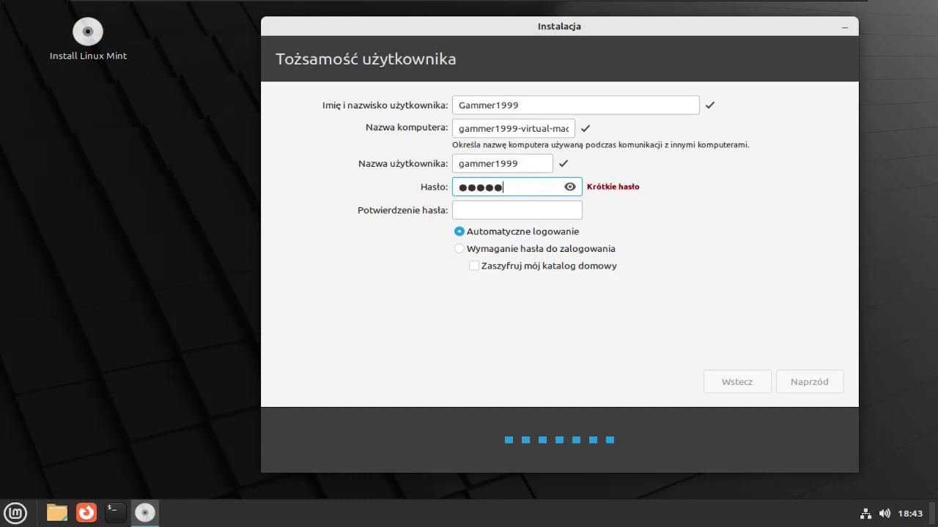
{"action": "left_click", "coordinate": [569, 187]}
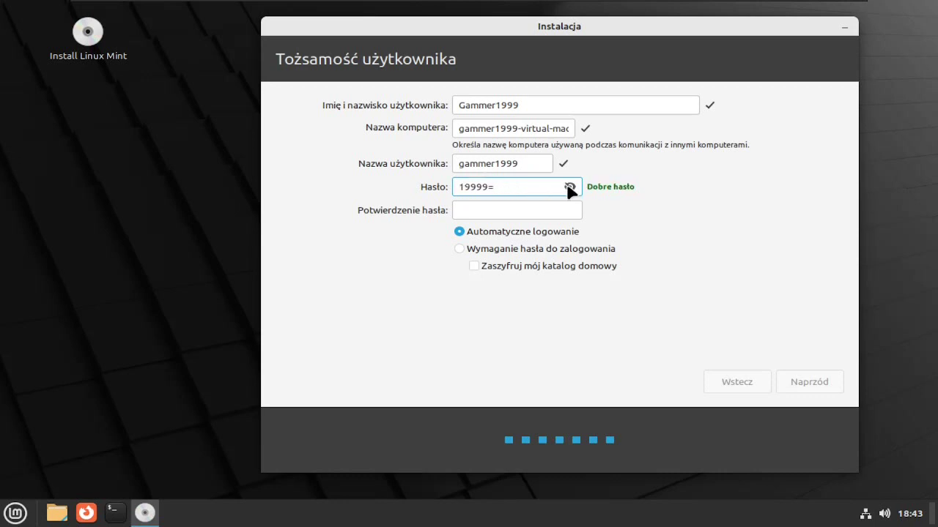
{"action": "left_click", "coordinate": [504, 213]}
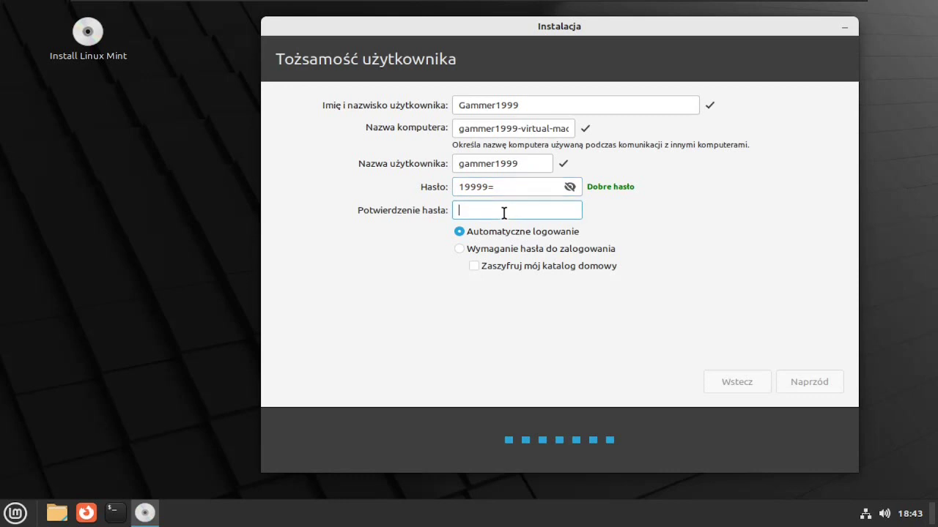
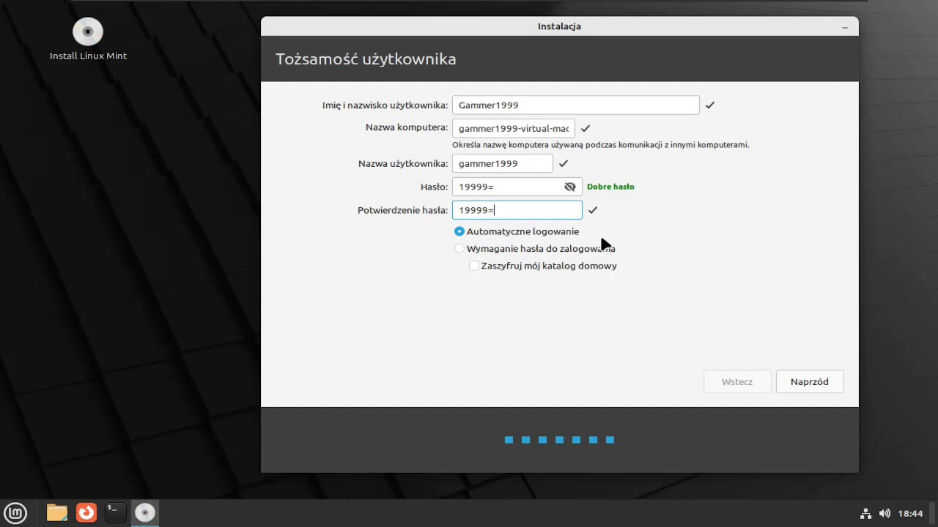
- Choose Wymaganie hasła do zalogowania and start copying the system files
{"action": "left_click", "coordinate": [476, 249]}
{"action": "left_click", "coordinate": [814, 387]}
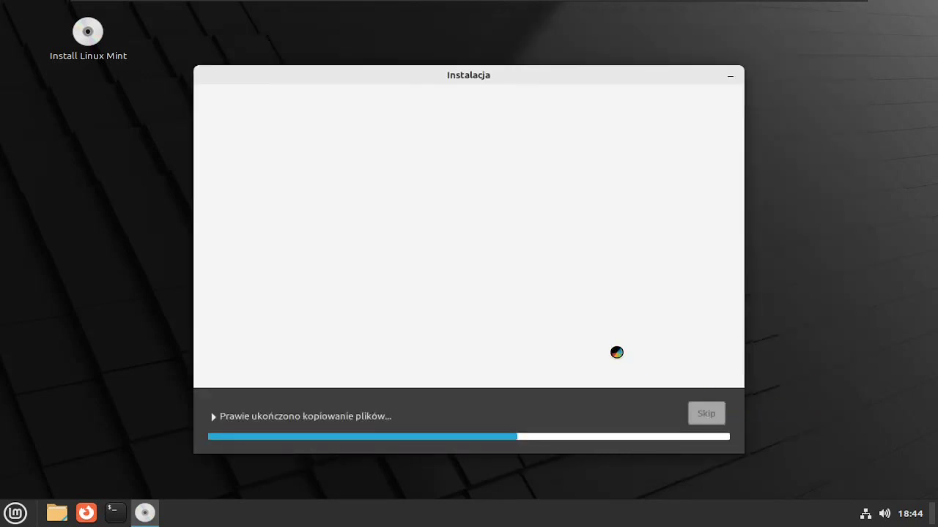
{"action": "key", "text": "super"}
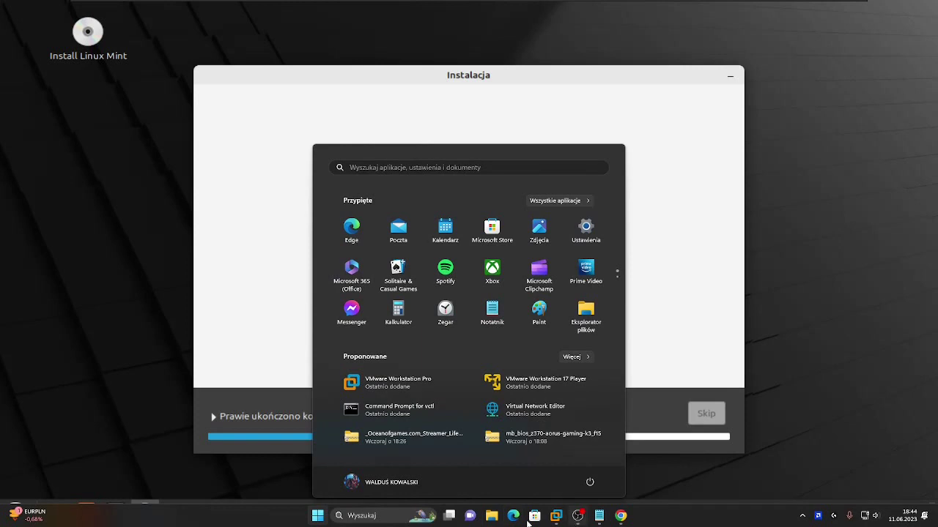
{"action": "left_click", "coordinate": [492, 516]}
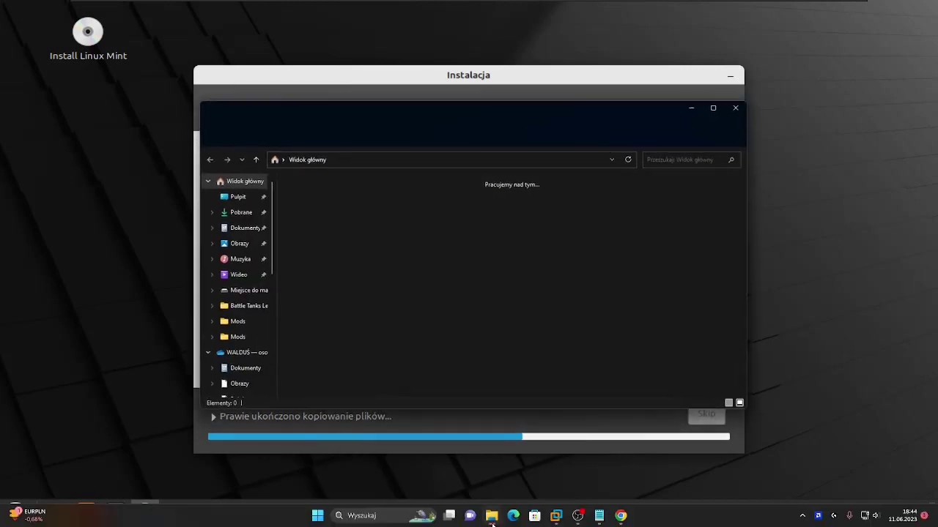
{"action": "scroll", "coordinate": [236, 307], "scroll_direction": "down", "scroll_amount": 3}
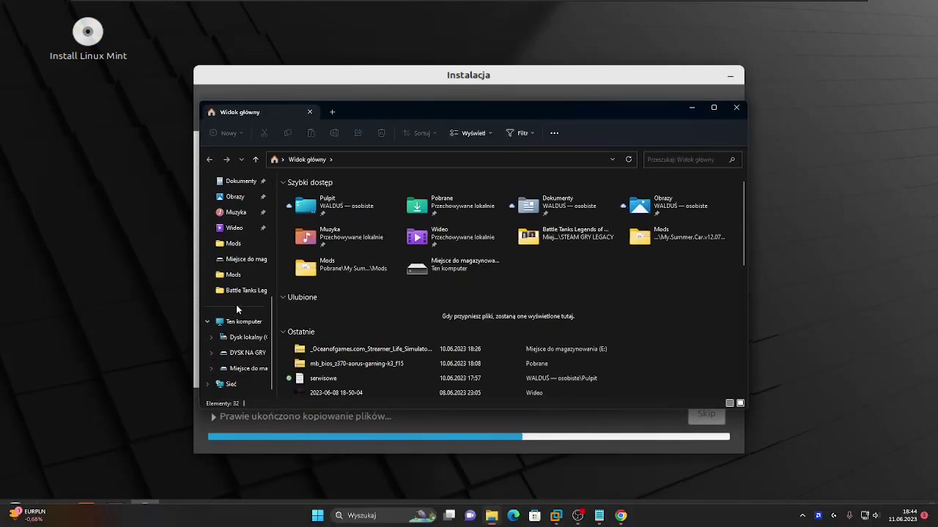
{"action": "left_click", "coordinate": [242, 321]}
{"action": "double_click", "coordinate": [489, 216]}
{"action": "scroll", "coordinate": [415, 299], "scroll_direction": "down", "scroll_amount": 5}
{"action": "scroll", "coordinate": [427, 315], "scroll_direction": "down", "scroll_amount": 10}
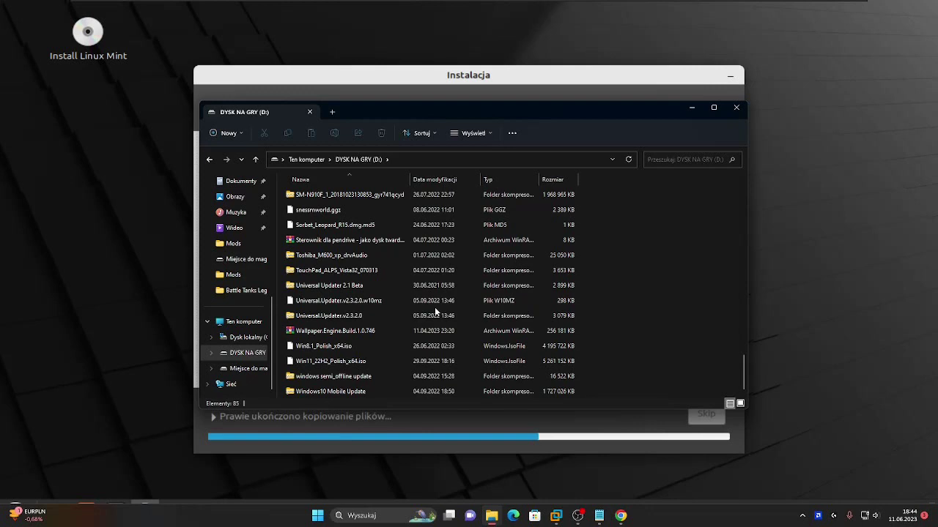
{"action": "scroll", "coordinate": [435, 309], "scroll_direction": "up", "scroll_amount": 20}
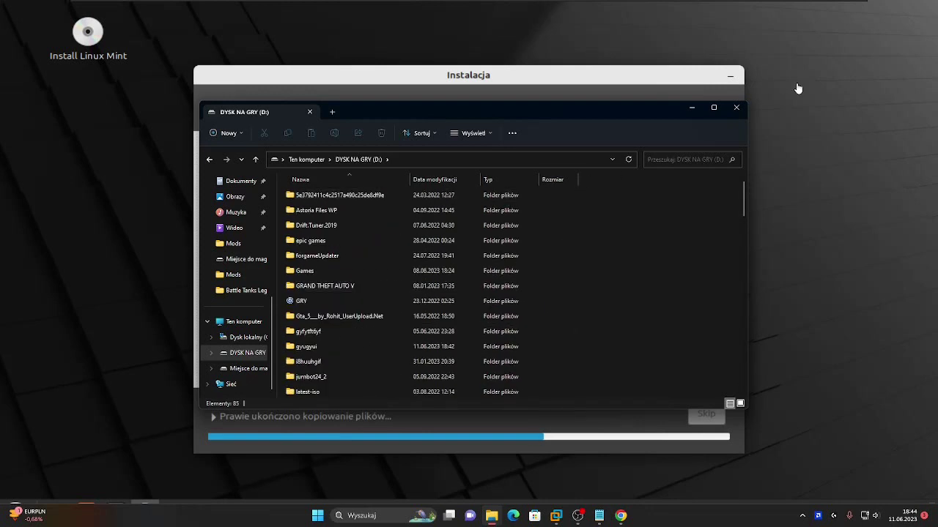
{"action": "scroll", "coordinate": [524, 320], "scroll_direction": "down", "scroll_amount": 10}
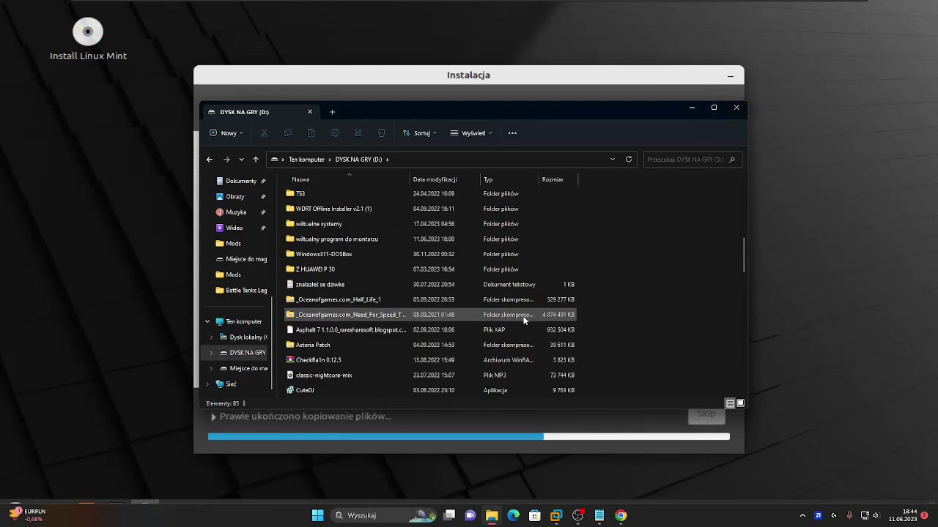
{"action": "scroll", "coordinate": [611, 322], "scroll_direction": "down", "scroll_amount": 4}
{"action": "scroll", "coordinate": [662, 268], "scroll_direction": "down", "scroll_amount": 1}
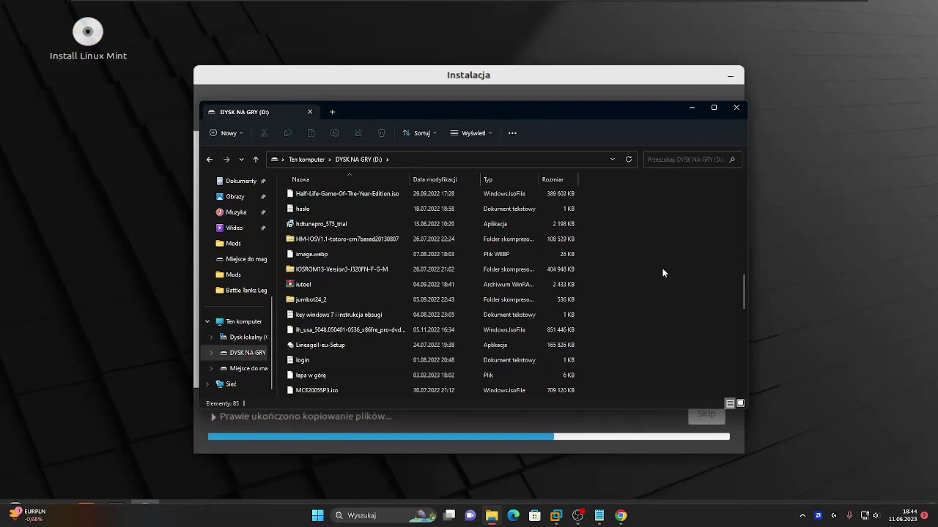
{"action": "left_click", "coordinate": [736, 108]}
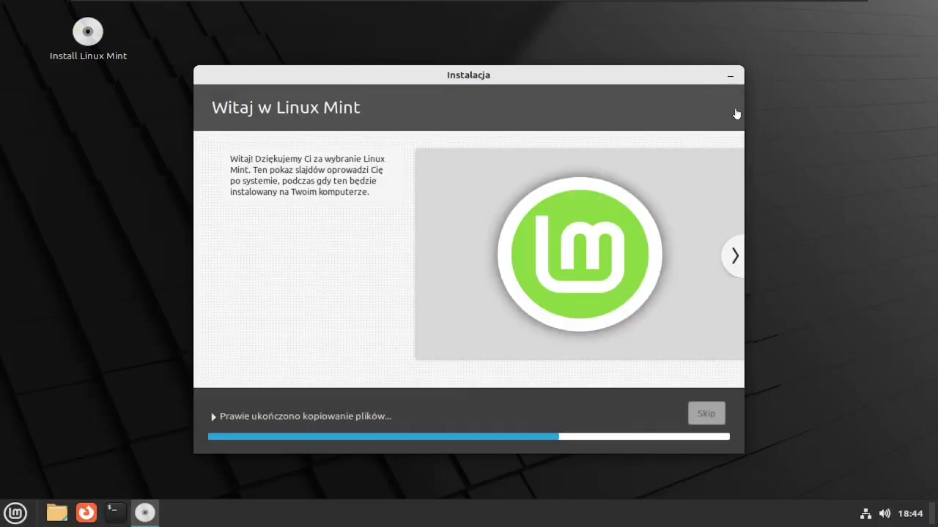
- Page the slideshow through the web, music, video and photo slides to 'Bądź produktywny'
{"action": "left_click", "coordinate": [735, 262]}
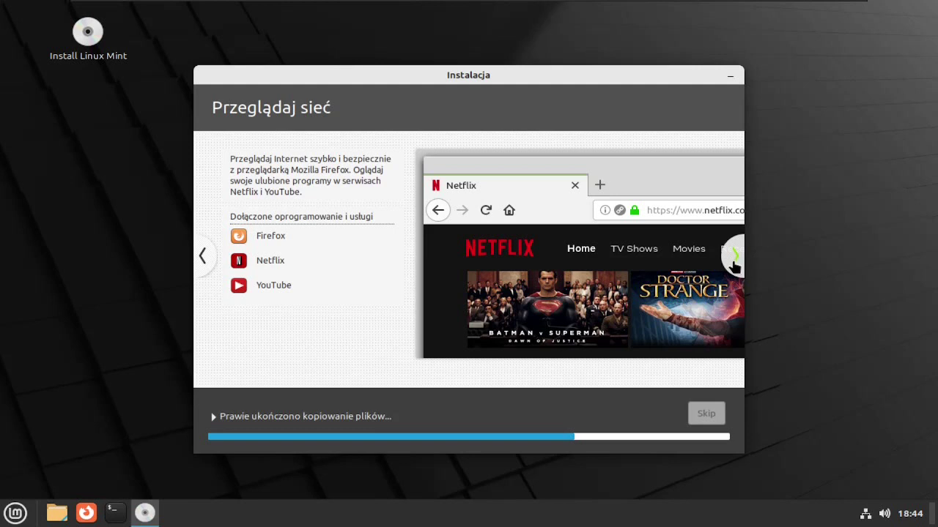
{"action": "left_click", "coordinate": [732, 264]}
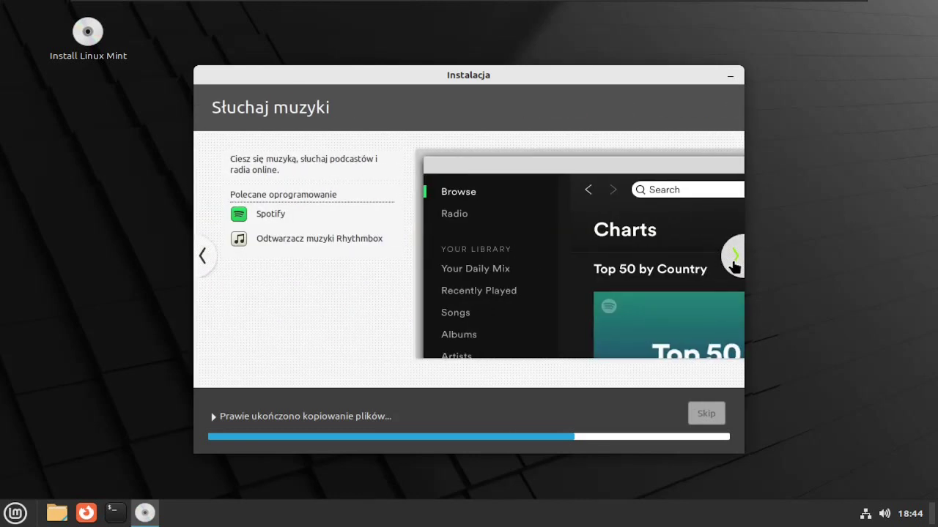
{"action": "left_click", "coordinate": [732, 264]}
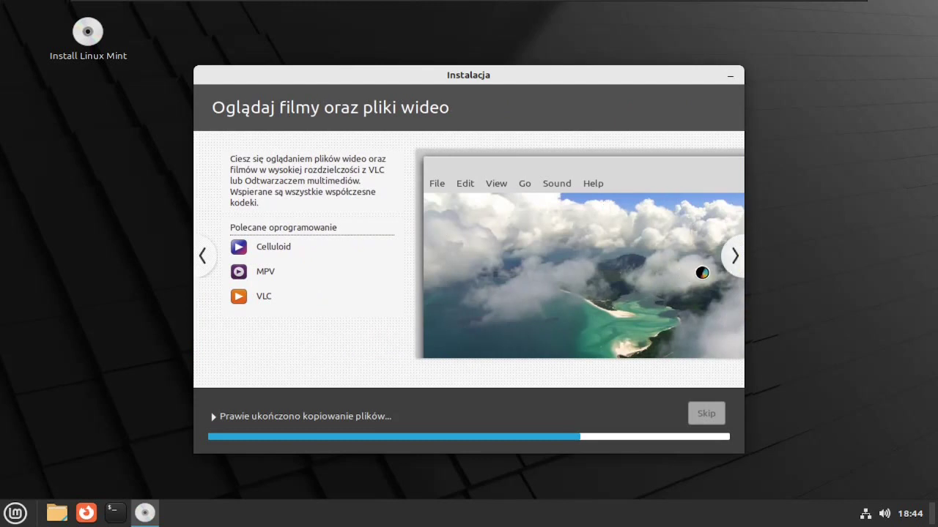
{"action": "left_click", "coordinate": [735, 272]}
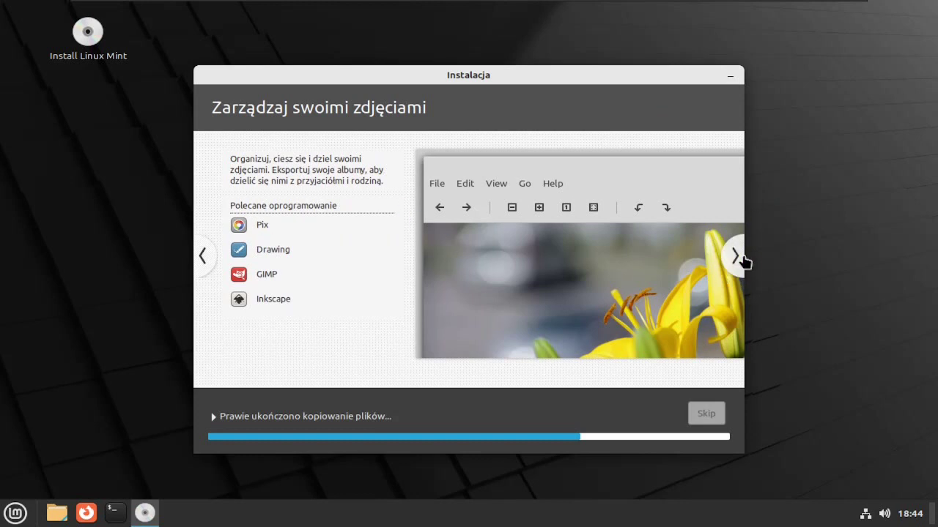
{"action": "left_click", "coordinate": [736, 259]}
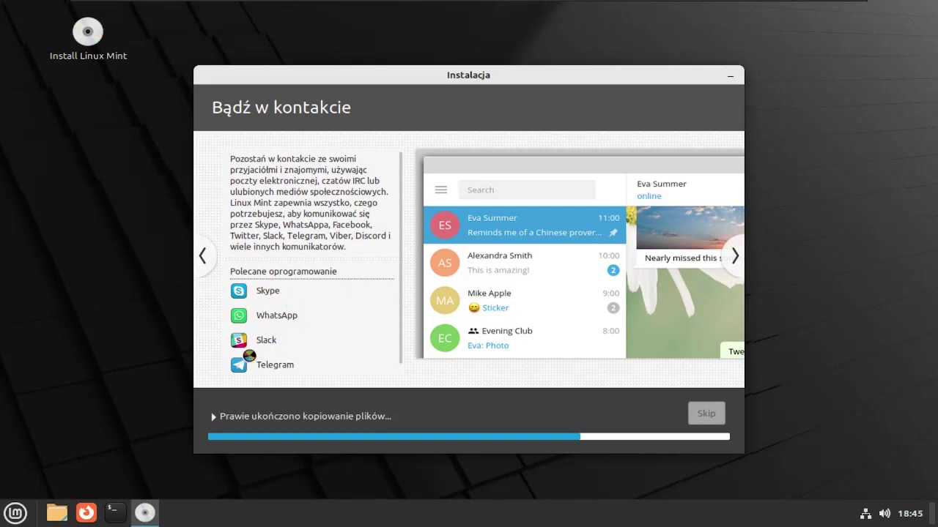
{"action": "left_click", "coordinate": [735, 256]}
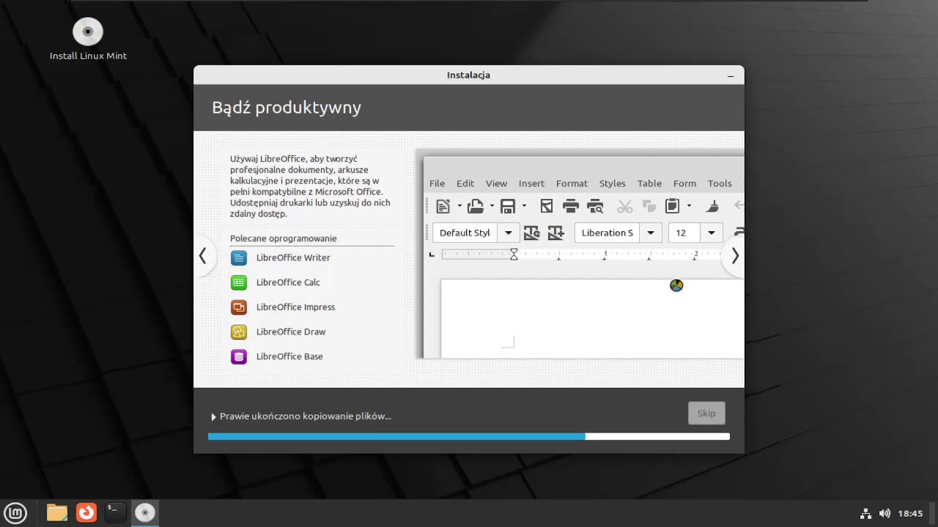
- Step the slideshow on to Znajdź pomoc, shift the installer window up-right, and open a Terminal
{"action": "left_click", "coordinate": [733, 262]}
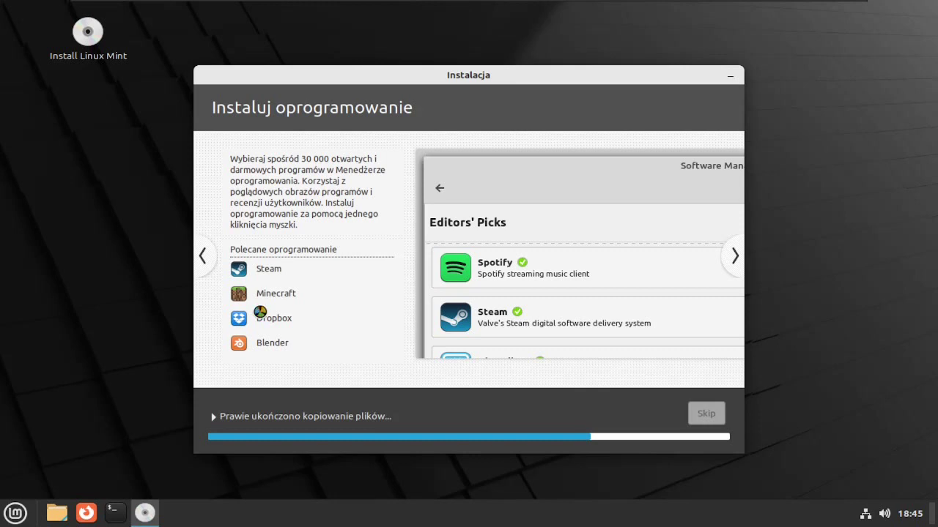
{"action": "left_click", "coordinate": [734, 258]}
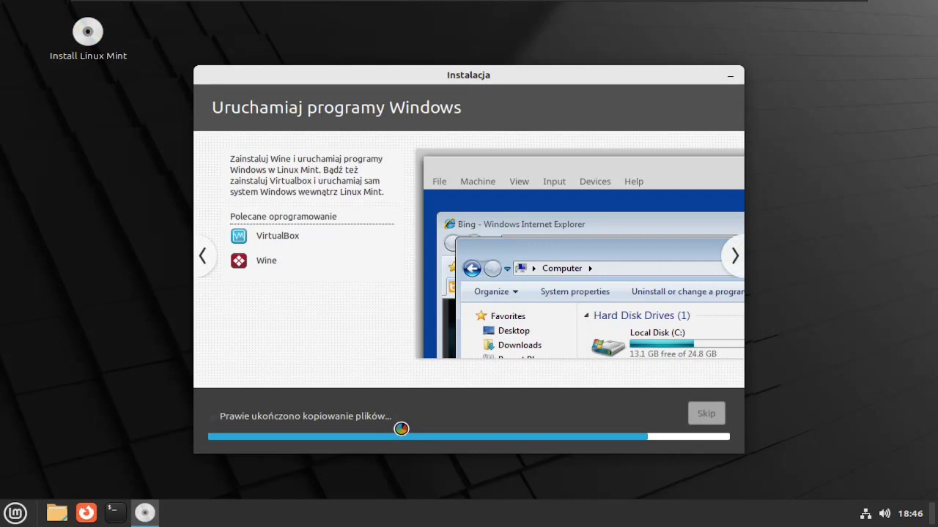
{"action": "left_click", "coordinate": [739, 270]}
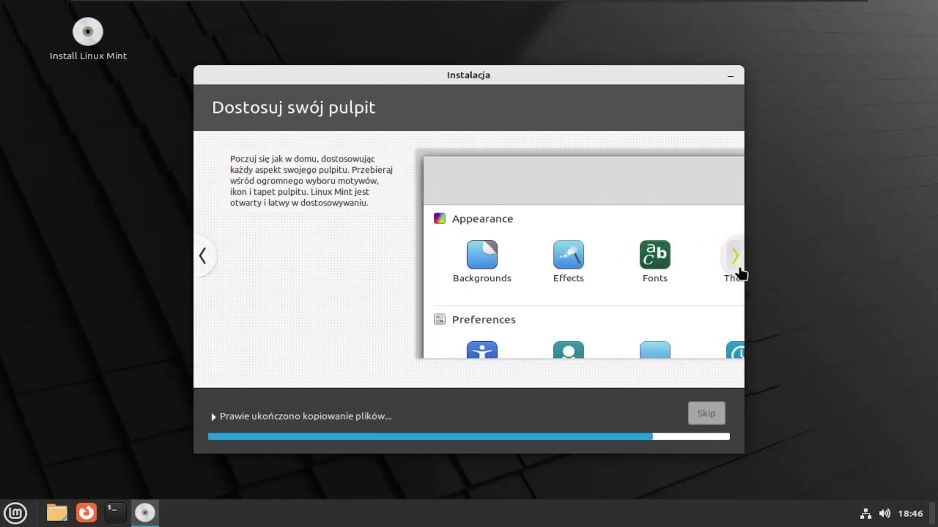
{"action": "left_click", "coordinate": [739, 269]}
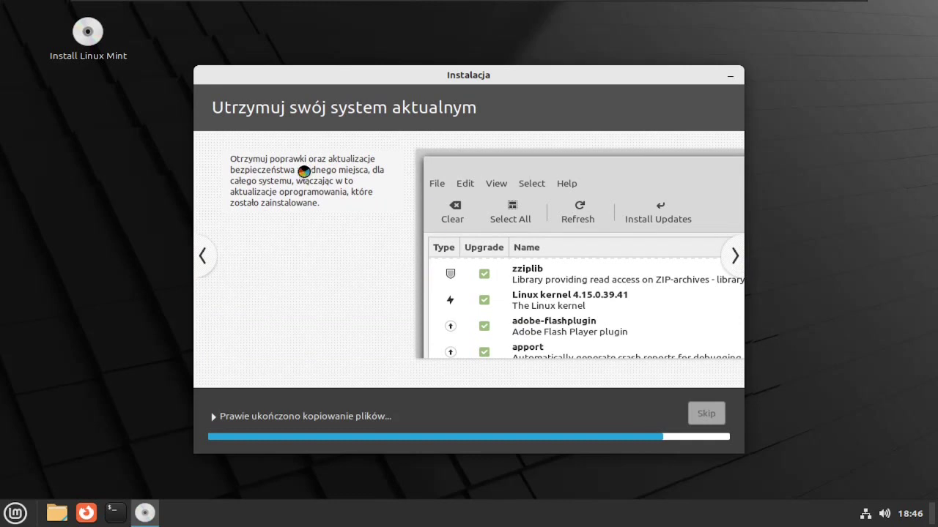
{"action": "left_click", "coordinate": [731, 270]}
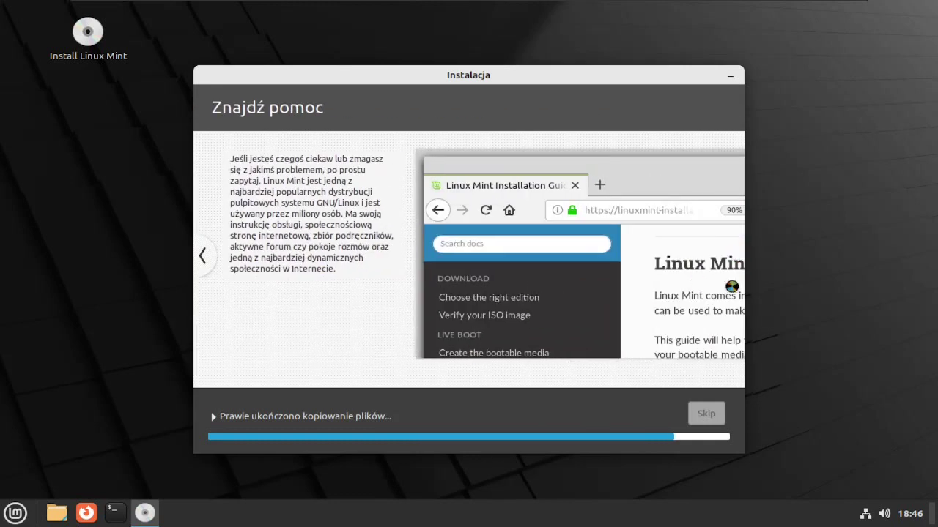
{"action": "left_click_drag", "start_coordinate": [605, 82], "coordinate": [669, 51]}
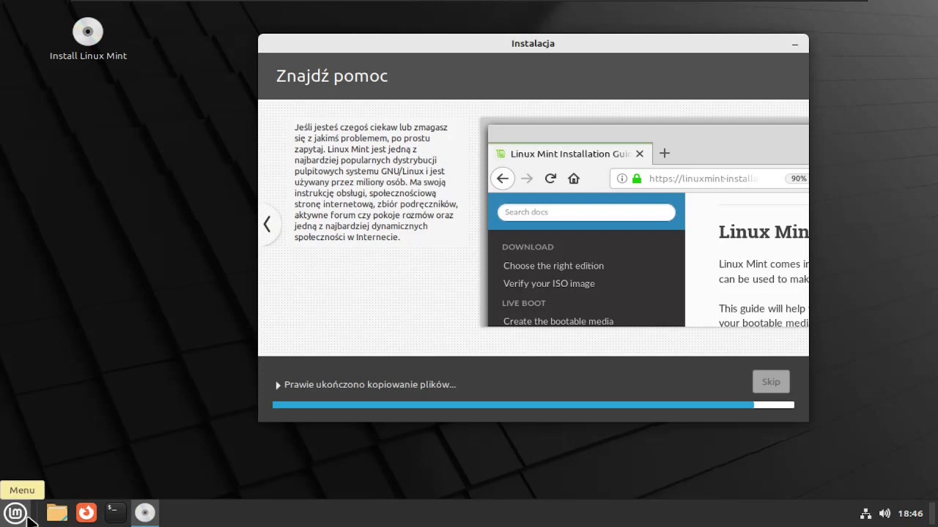
{"action": "left_click", "coordinate": [112, 519]}
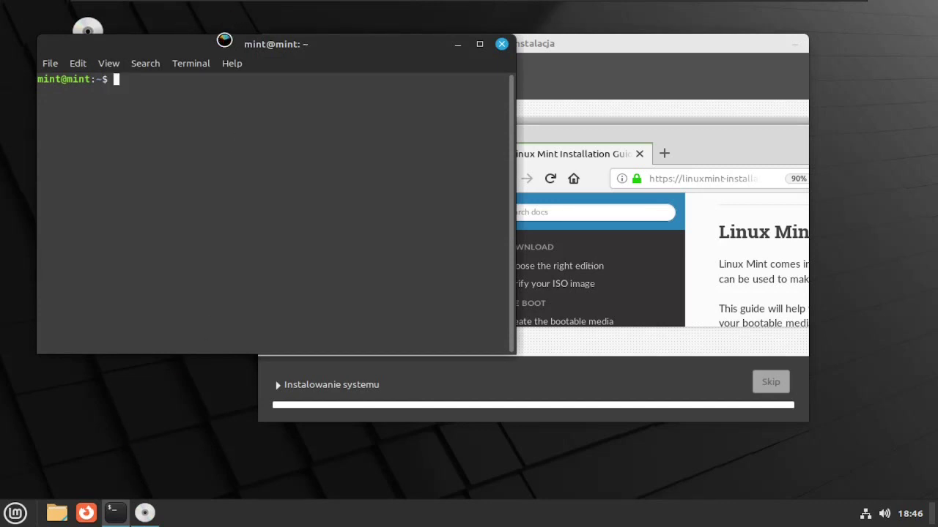
- Move the Terminal window aside, close it, and bring up the host Windows Start menu
{"action": "left_click_drag", "start_coordinate": [224, 40], "coordinate": [373, 56]}
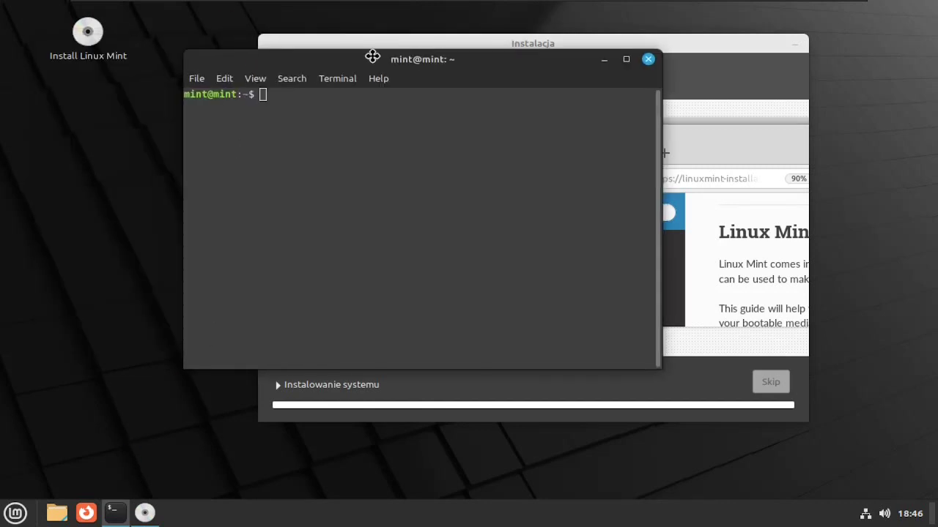
{"action": "left_click", "coordinate": [654, 59]}
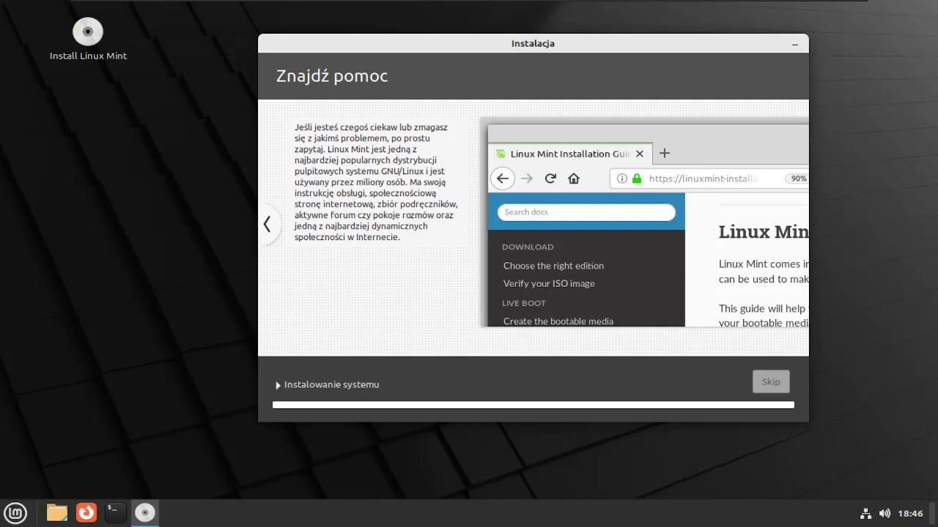
{"action": "key", "text": "super"}
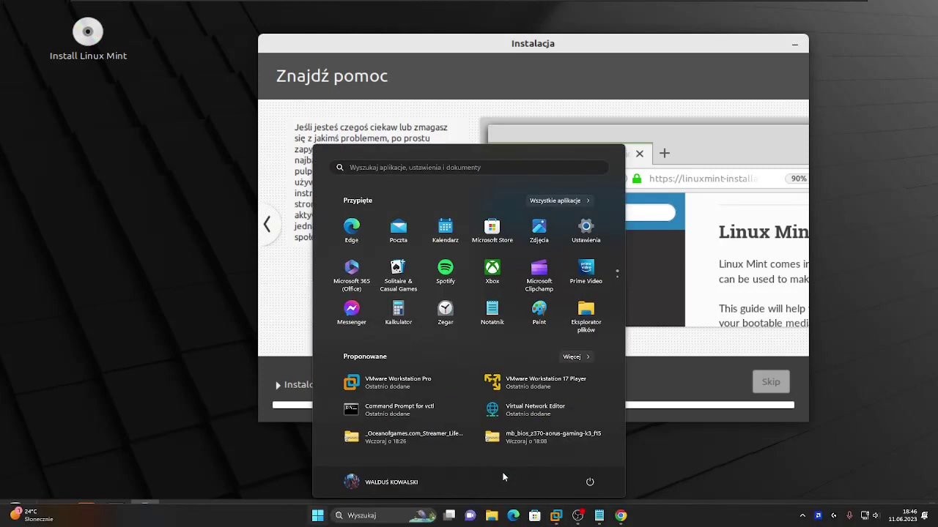
- In Windows File Explorer, open the DYSK NA GRY (D:) drive from Ten komputer
{"action": "left_click", "coordinate": [491, 516]}
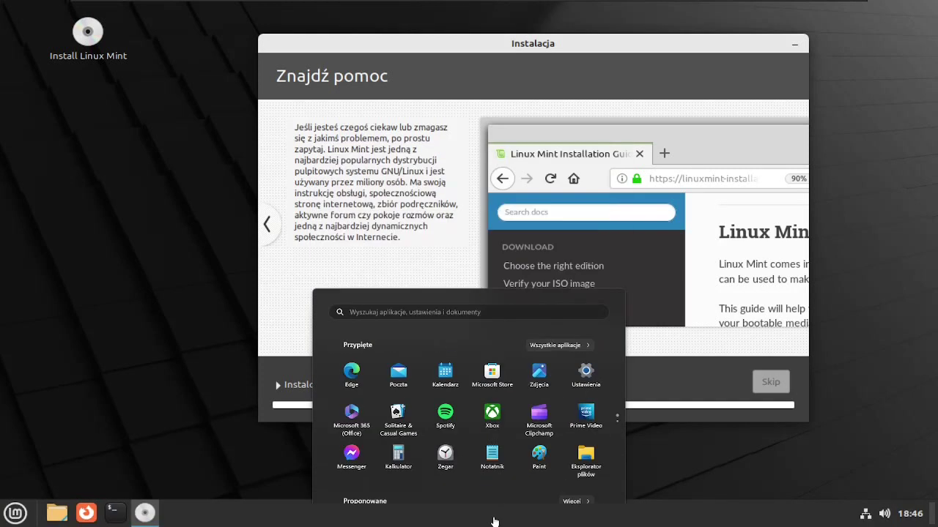
{"action": "scroll", "coordinate": [252, 357], "scroll_direction": "down", "scroll_amount": 2}
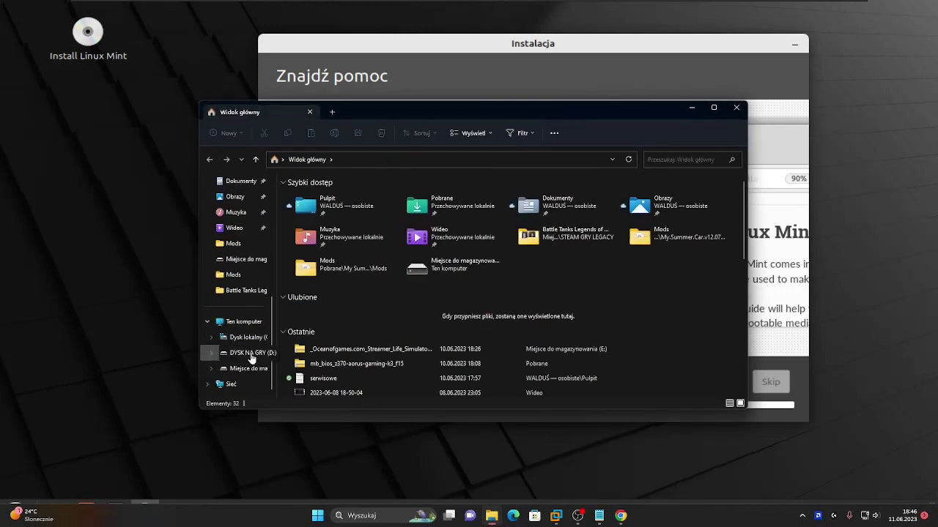
{"action": "left_click", "coordinate": [242, 324]}
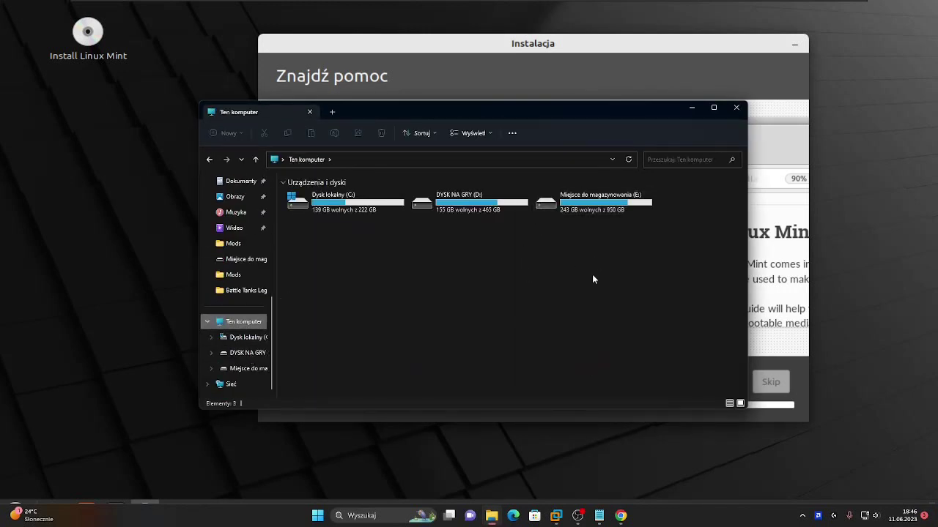
{"action": "double_click", "coordinate": [487, 203]}
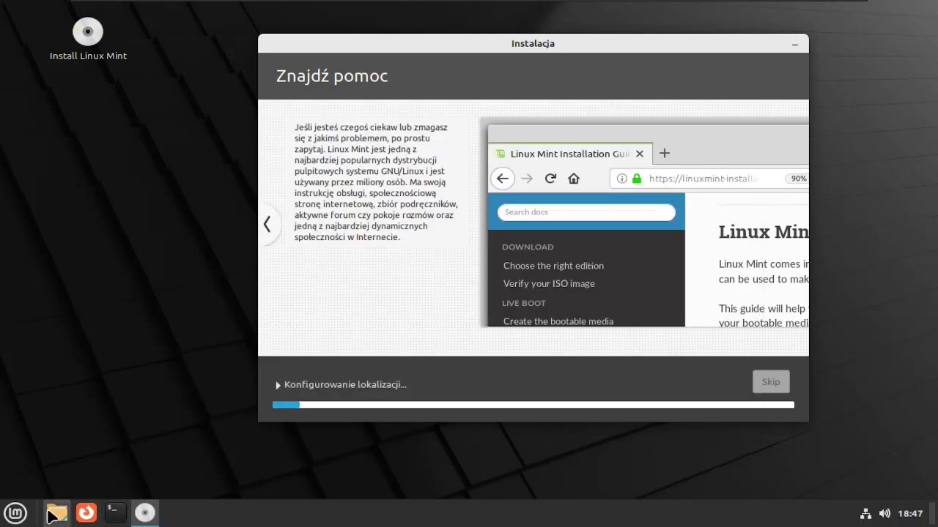
{"action": "left_click", "coordinate": [53, 515]}
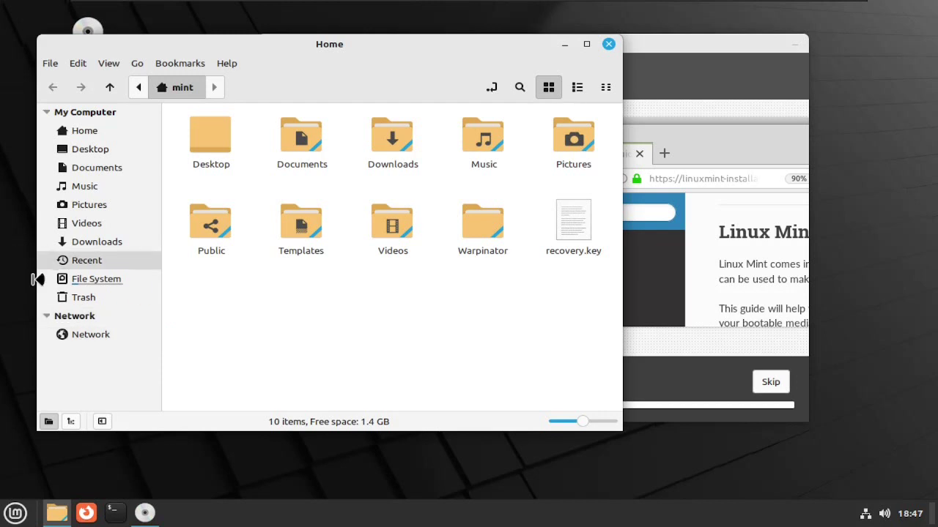
{"action": "left_click", "coordinate": [86, 279]}
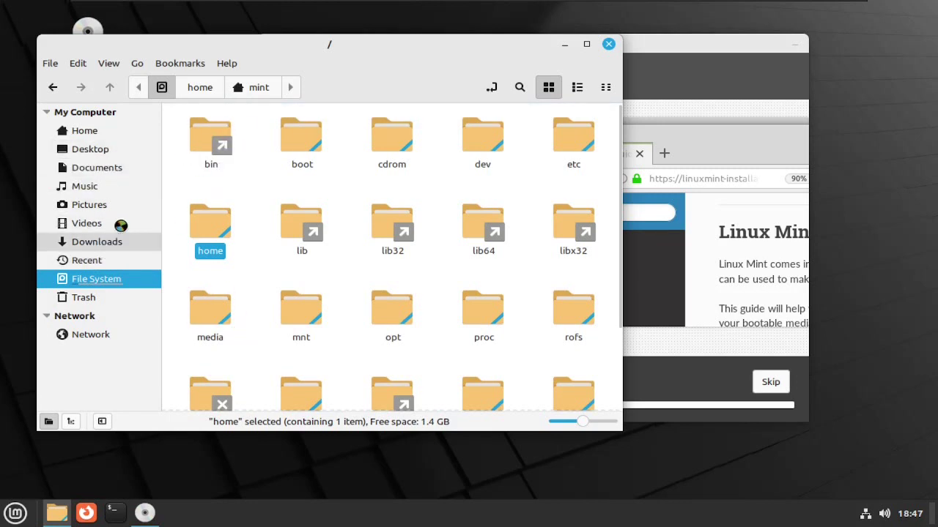
{"action": "left_click", "coordinate": [113, 149]}
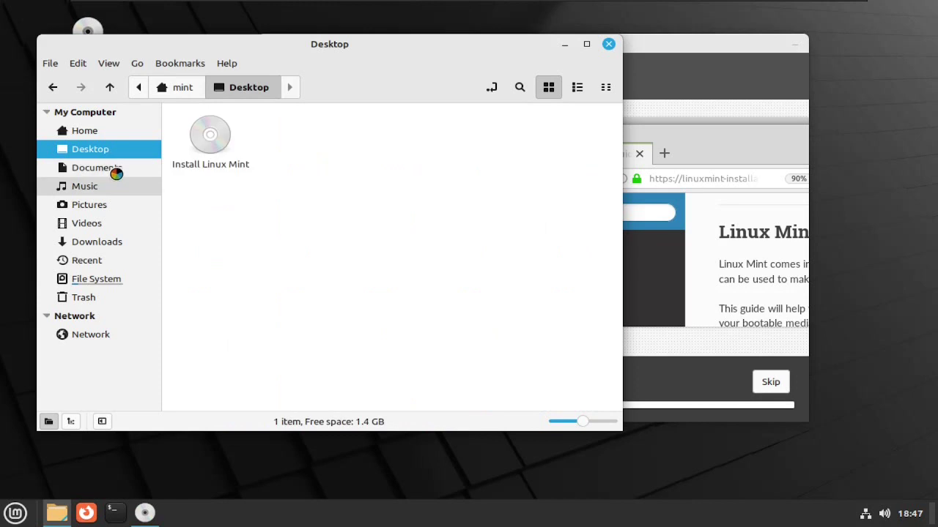
{"action": "left_click", "coordinate": [112, 167]}
{"action": "left_click", "coordinate": [119, 186]}
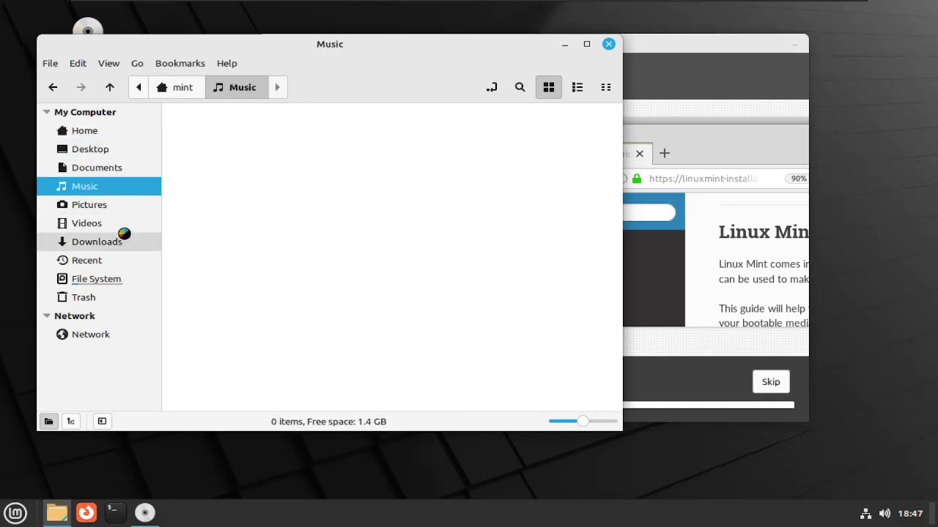
{"action": "left_click", "coordinate": [118, 211]}
{"action": "left_click", "coordinate": [120, 222]}
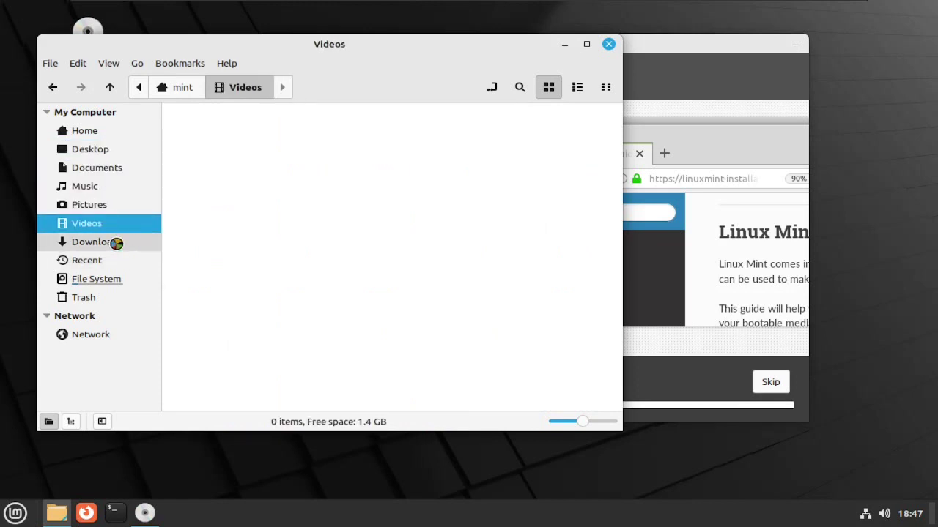
{"action": "left_click", "coordinate": [118, 243]}
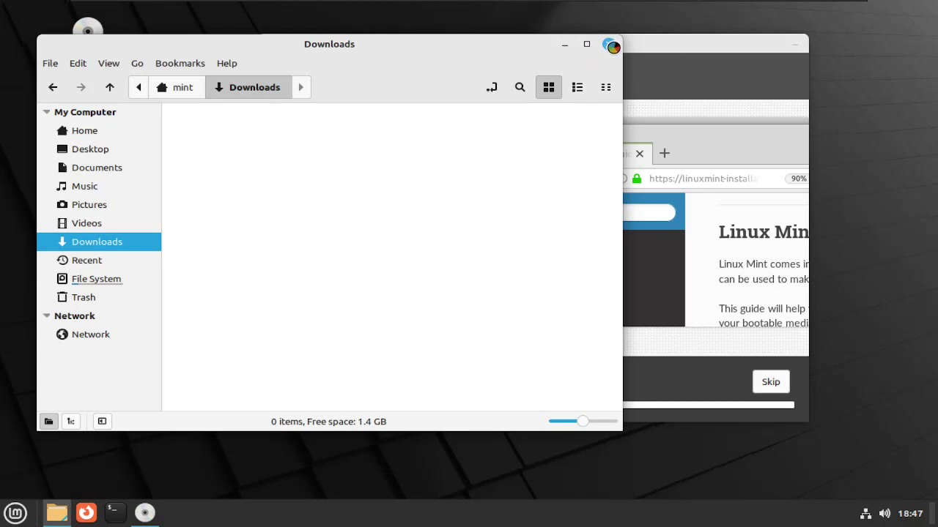
{"action": "left_click", "coordinate": [608, 44]}
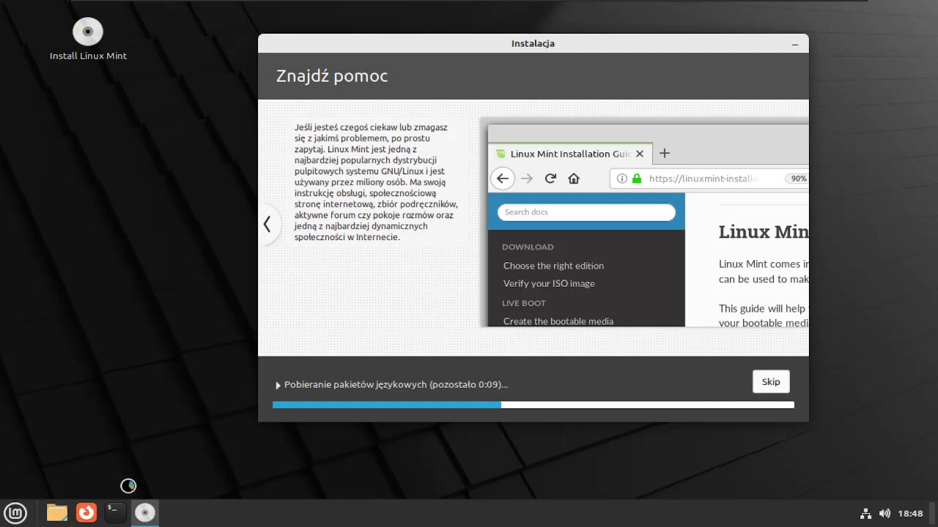
{"action": "left_click_drag", "start_coordinate": [159, 238], "coordinate": [96, 168]}
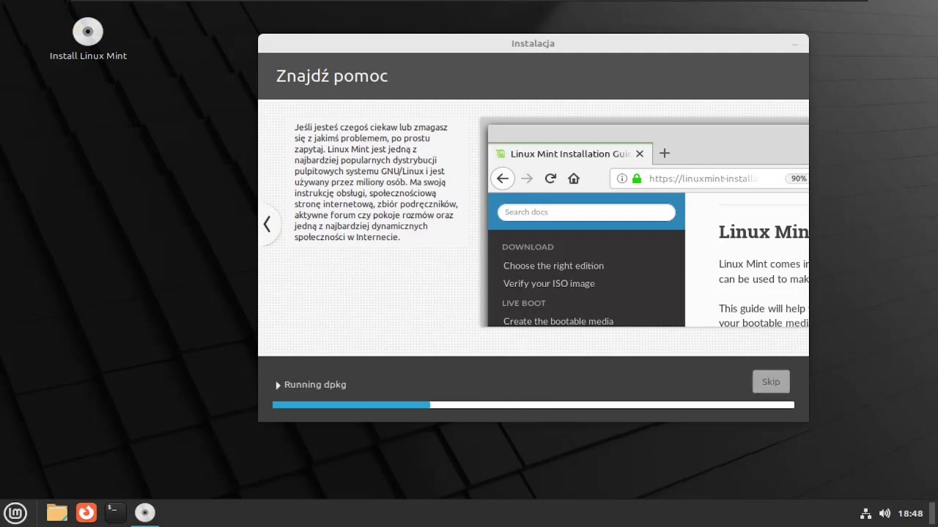
- Check today's date in the calendar, then shift the Instalacja window left as copying nears completion
{"action": "left_click", "coordinate": [910, 515]}
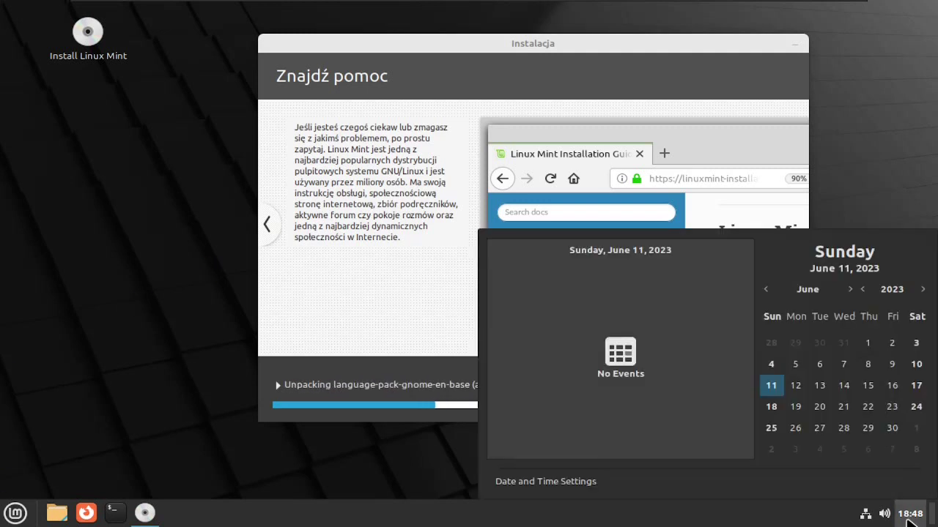
{"action": "left_click", "coordinate": [908, 515]}
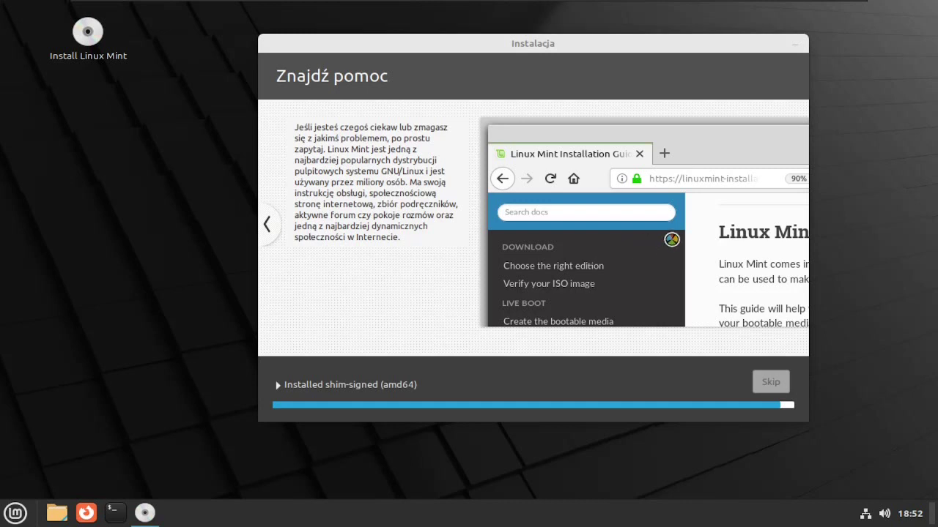
{"action": "left_click_drag", "start_coordinate": [530, 46], "coordinate": [497, 61]}
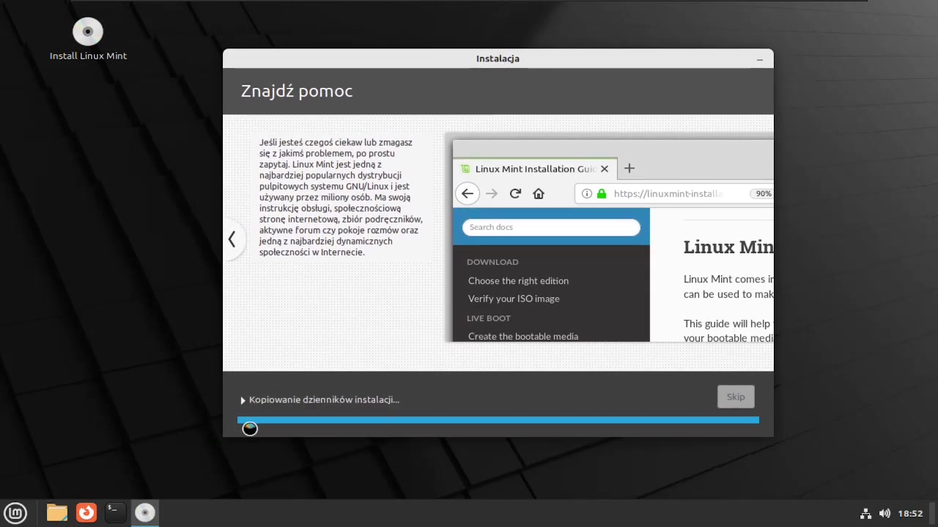
- Expand and collapse the 'Kopiowanie dzienników instalacji...' log until 'Instalacja zakończona' appears
{"action": "left_click", "coordinate": [247, 400]}
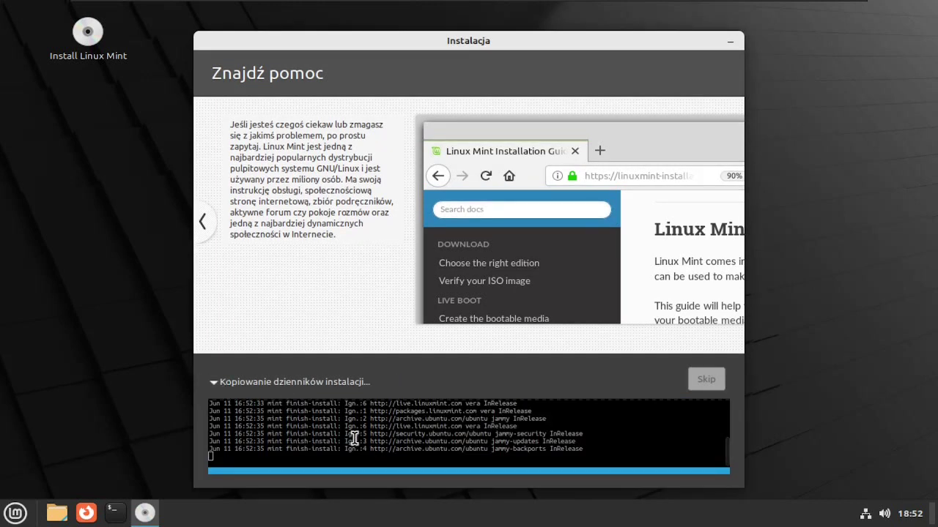
{"action": "left_click", "coordinate": [213, 382]}
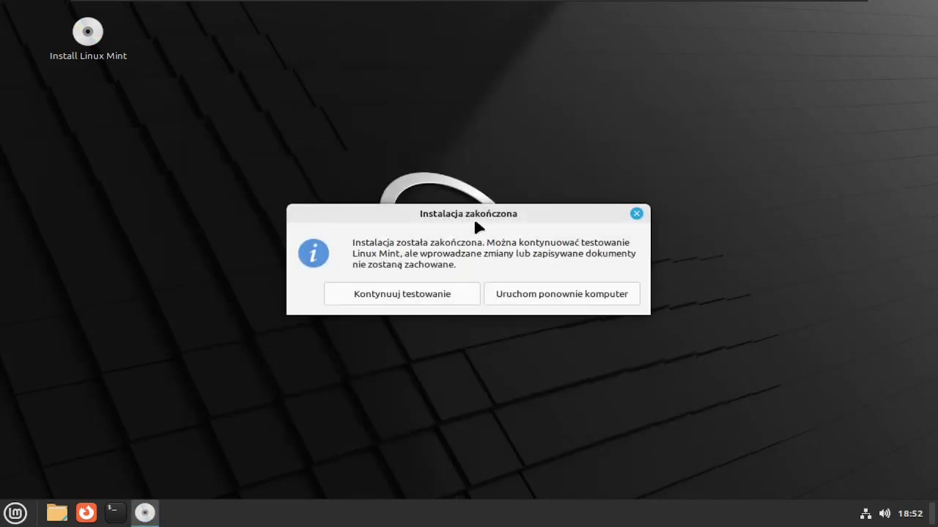
- Move the 'Instalacja zakończona' dialog aside and choose 'Uruchom ponownie komputer'
{"action": "left_click_drag", "start_coordinate": [479, 215], "coordinate": [454, 195]}
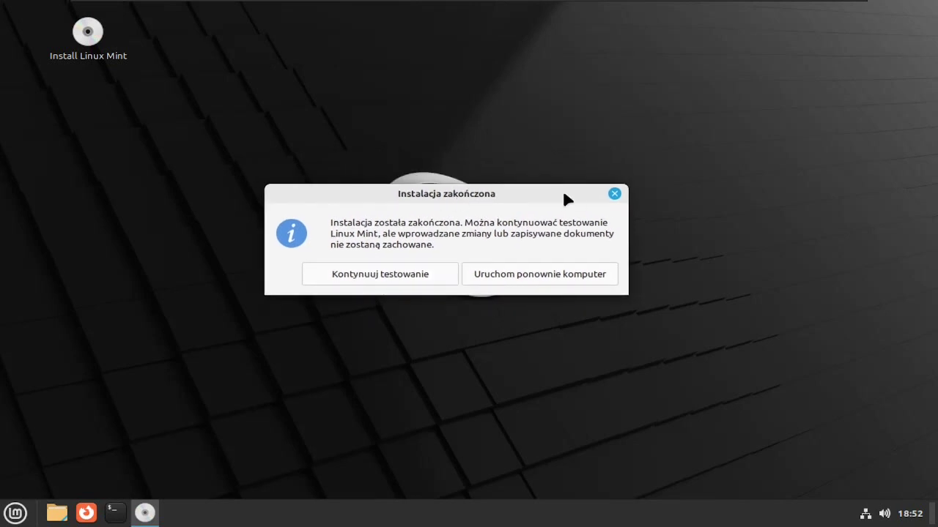
{"action": "left_click", "coordinate": [530, 276]}
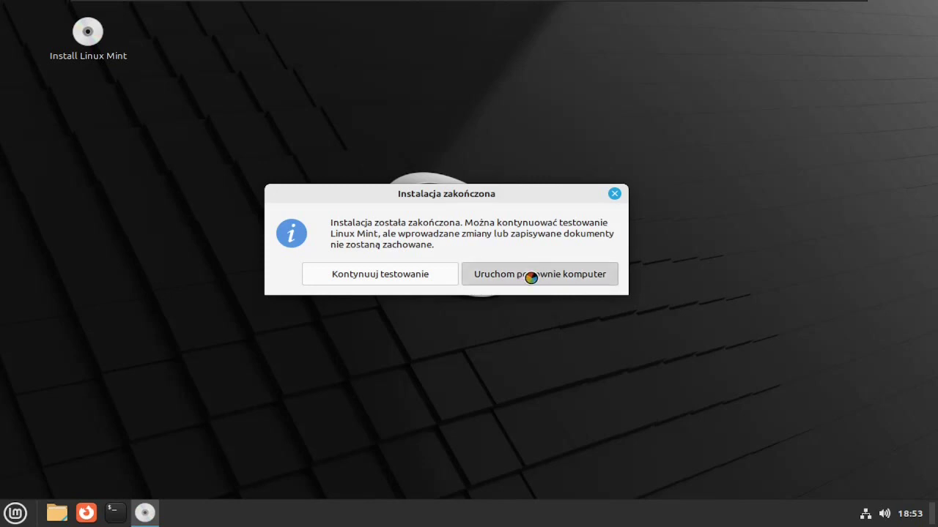
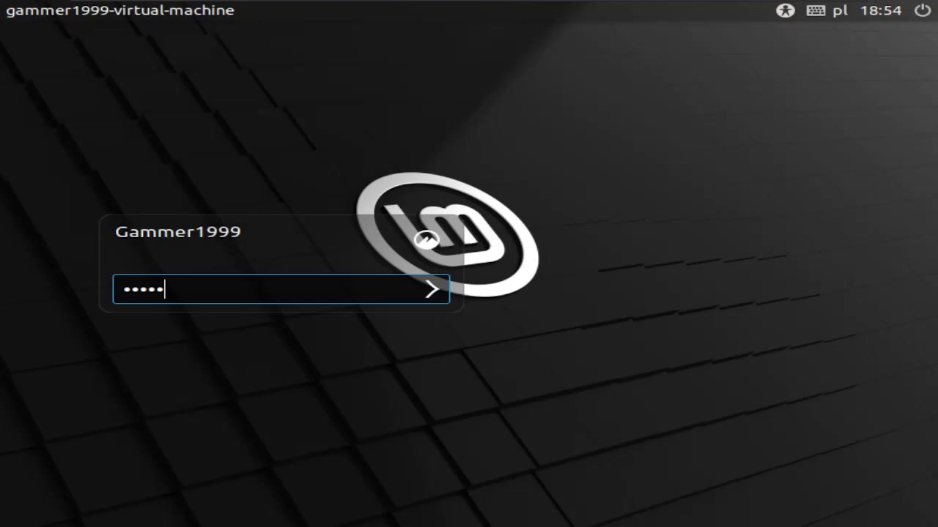
- Log in with the account password and dismiss the network connection notice
{"action": "key", "text": "Return"}
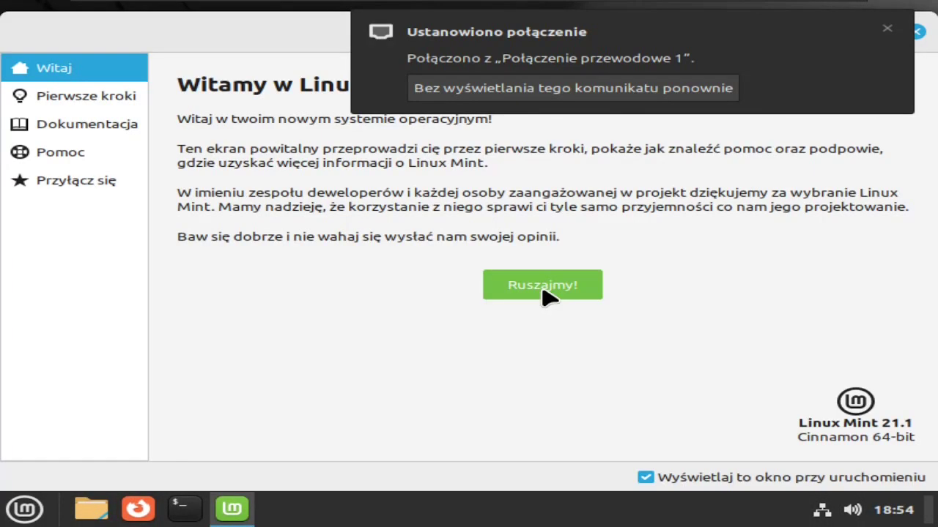
{"action": "left_click", "coordinate": [885, 30]}
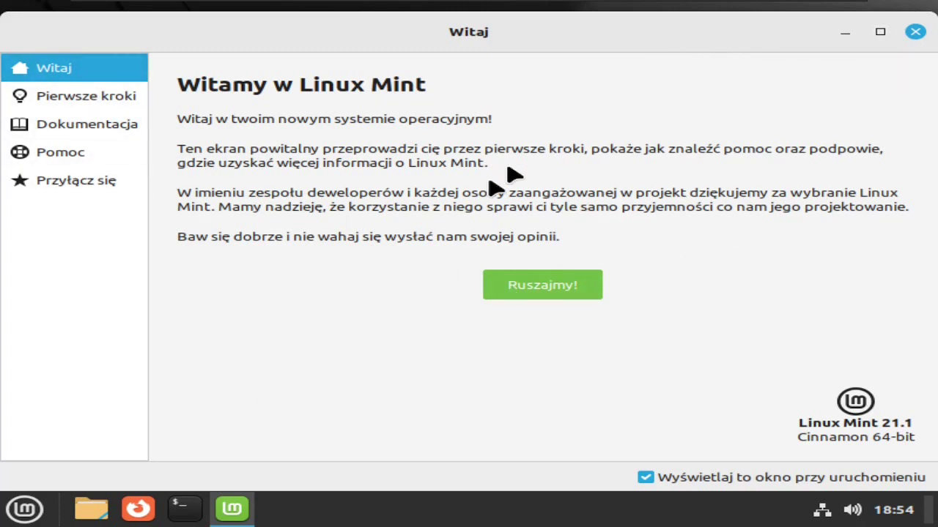
- Close the Witaj welcome window, leaving the empty Cinnamon desktop
{"action": "left_click", "coordinate": [920, 37]}
{"action": "left_click_drag", "start_coordinate": [7, 11], "coordinate": [117, 169]}
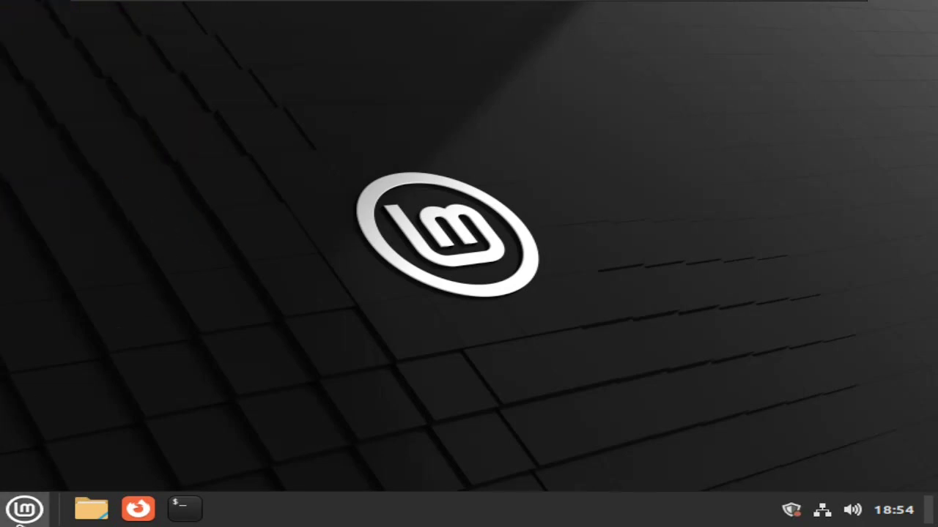
{"action": "left_click", "coordinate": [25, 509]}
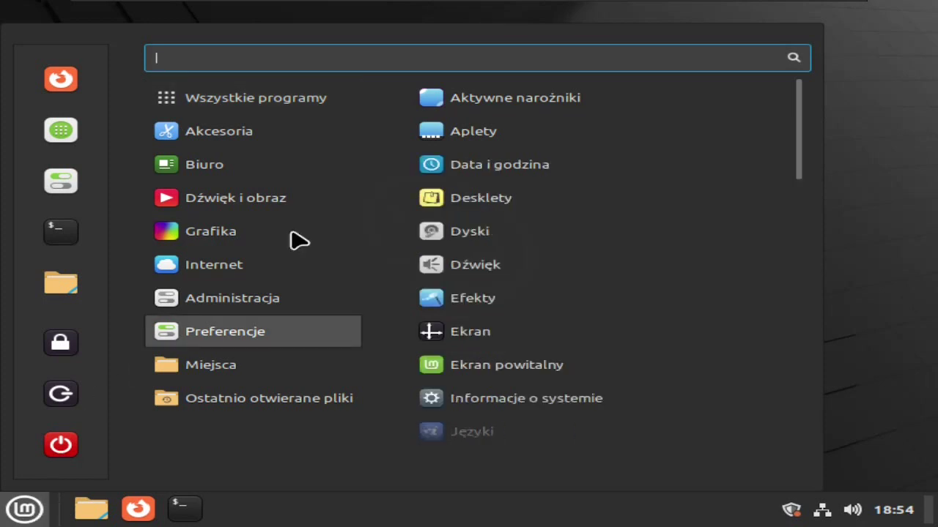
- Launch System Settings (Ustawienia systemowe) from the Mint menu sidebar
{"action": "mouse_move", "coordinate": [299, 240]}
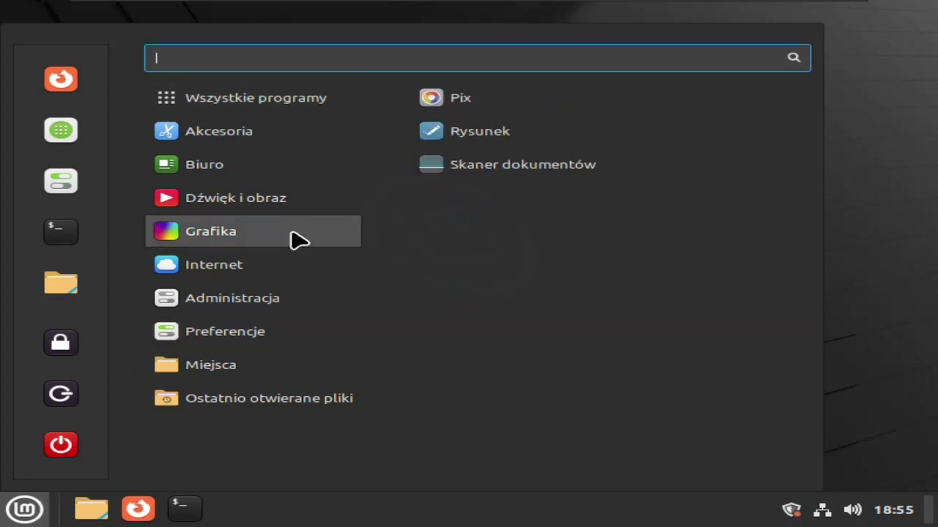
{"action": "mouse_move", "coordinate": [227, 118]}
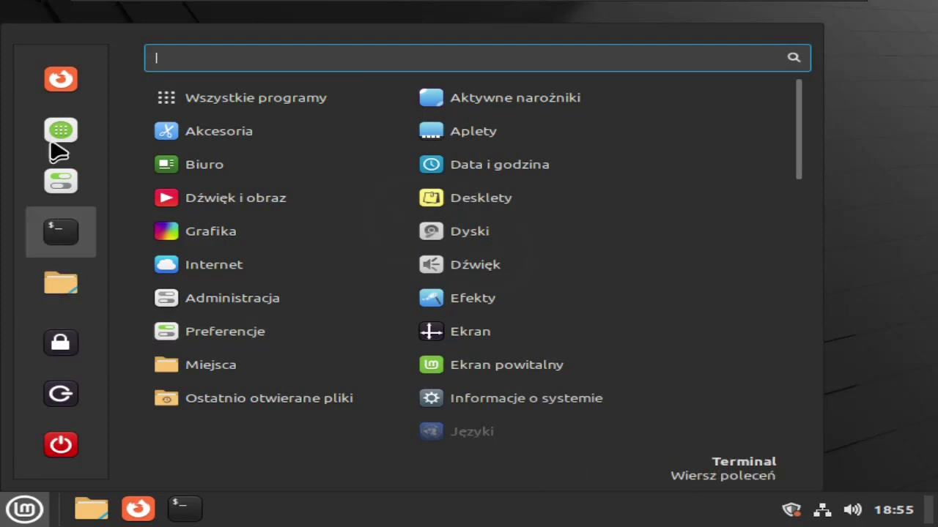
{"action": "left_click", "coordinate": [61, 183]}
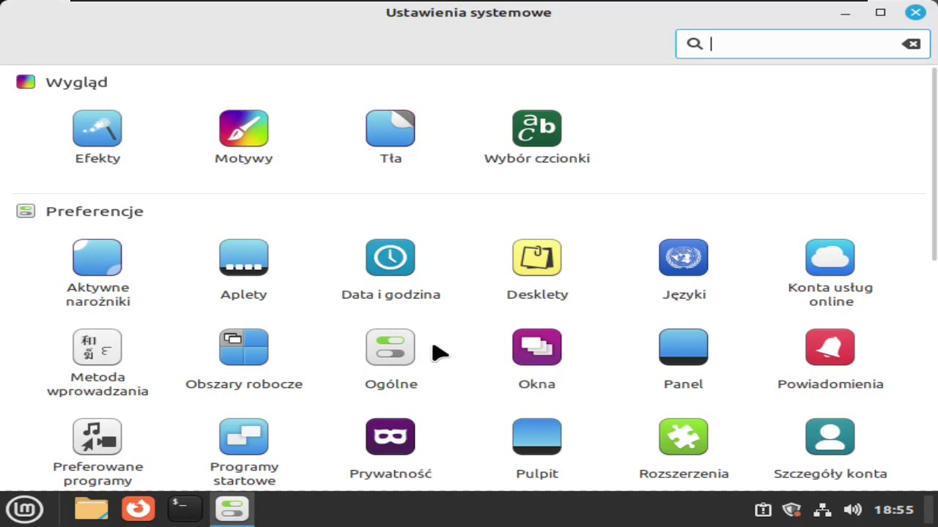
- Open the Motywy module and show downloadable themes on the Dodaj/Usuń tab
{"action": "left_click", "coordinate": [244, 143]}
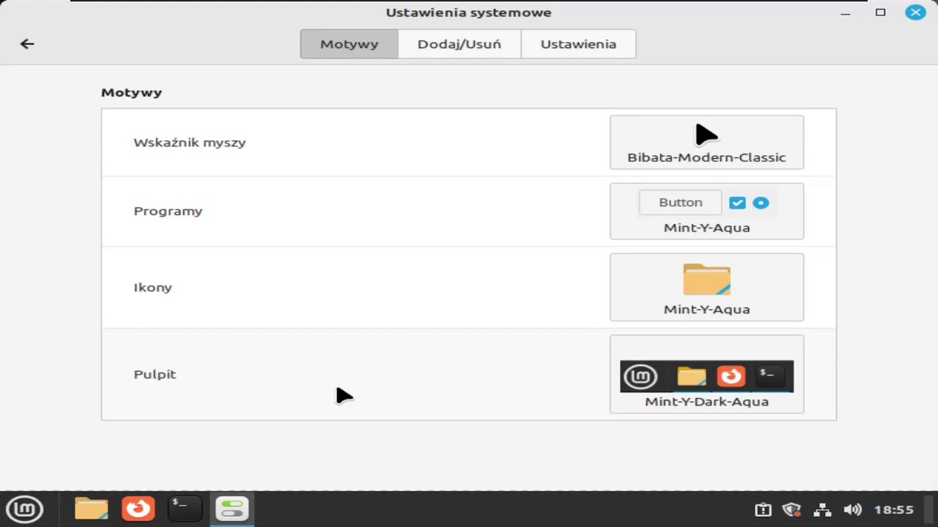
{"action": "left_click", "coordinate": [463, 47]}
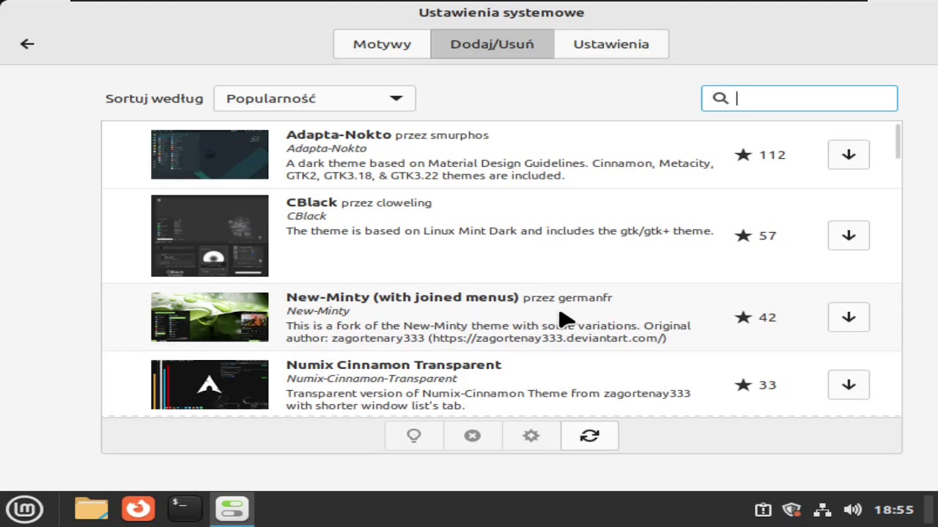
- Browse the downloadable theme list, trying a 'mac' search and then clearing it
{"action": "left_click_drag", "start_coordinate": [900, 151], "coordinate": [900, 173]}
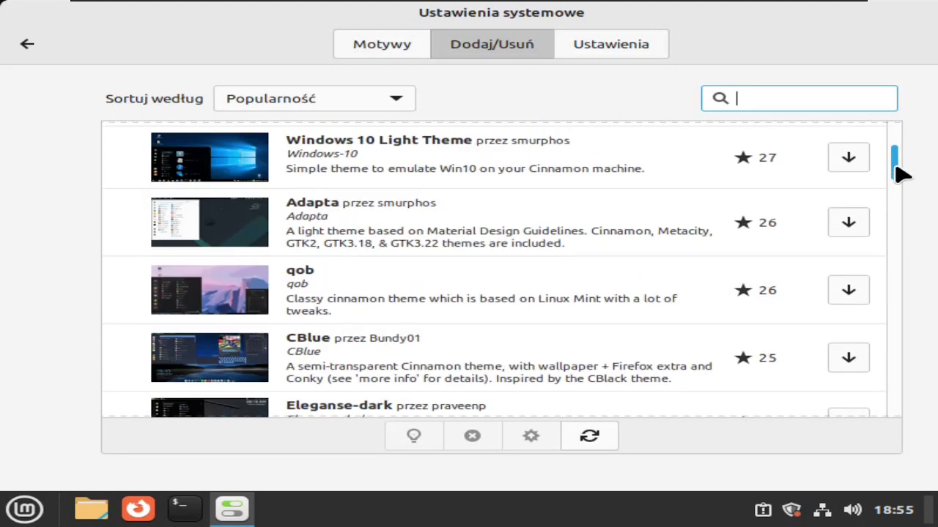
{"action": "scroll", "coordinate": [900, 173], "scroll_direction": "up", "scroll_amount": 1}
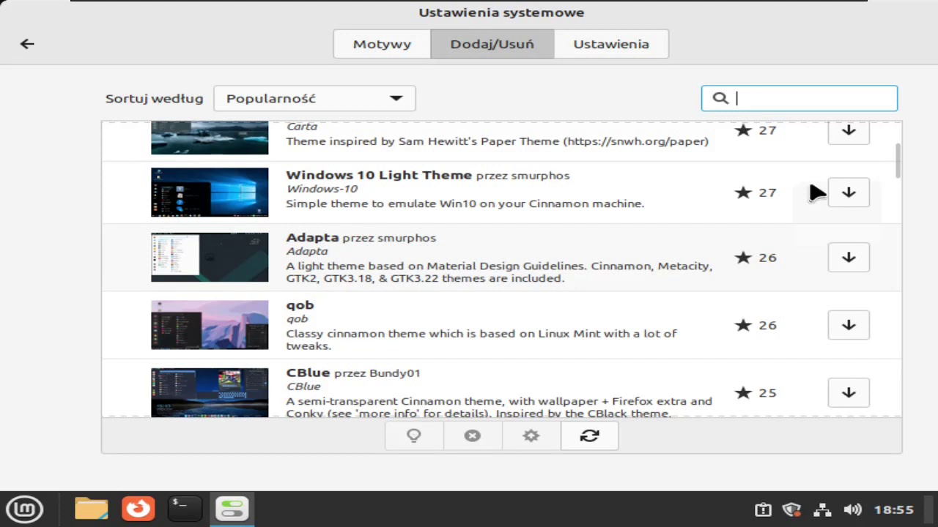
{"action": "scroll", "coordinate": [898, 199], "scroll_direction": "down", "scroll_amount": 4}
{"action": "left_click_drag", "start_coordinate": [894, 196], "coordinate": [889, 269]}
{"action": "scroll", "coordinate": [889, 222], "scroll_direction": "down", "scroll_amount": 1}
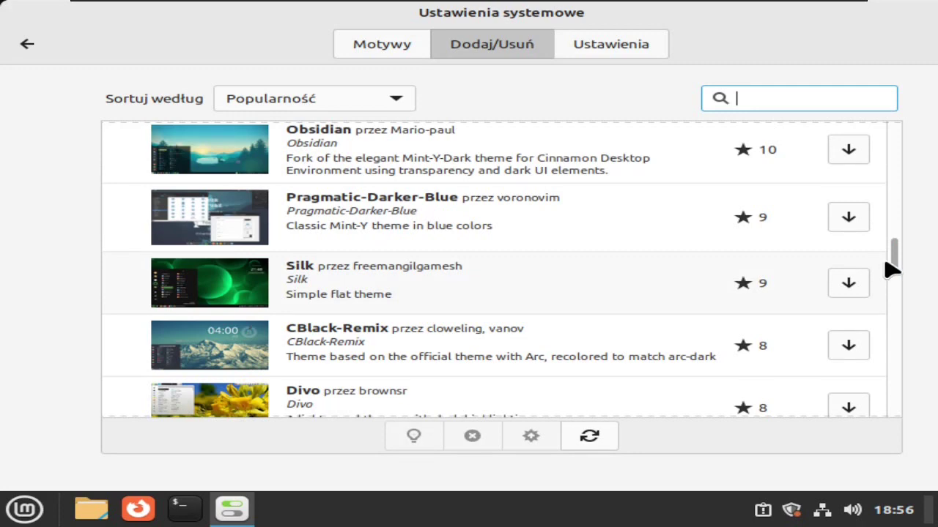
{"action": "left_click_drag", "start_coordinate": [889, 256], "coordinate": [883, 402]}
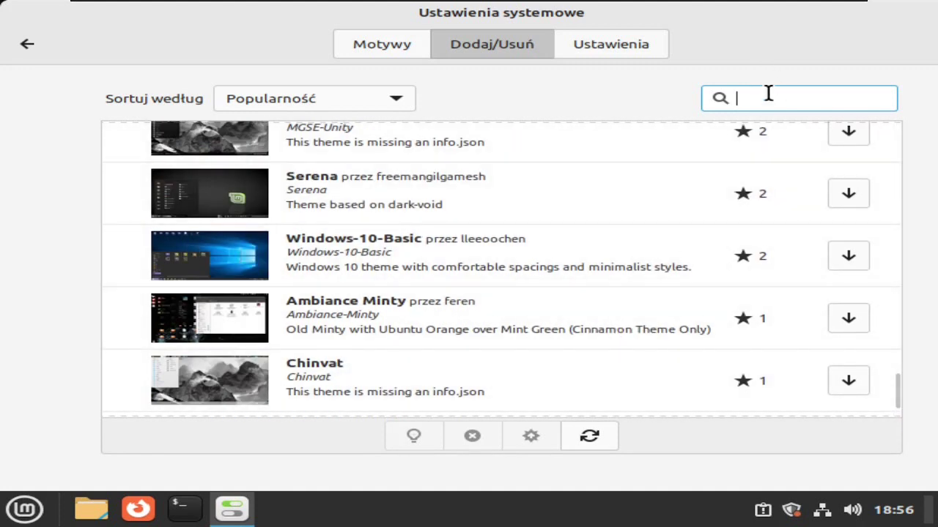
{"action": "type", "text": "mac"}
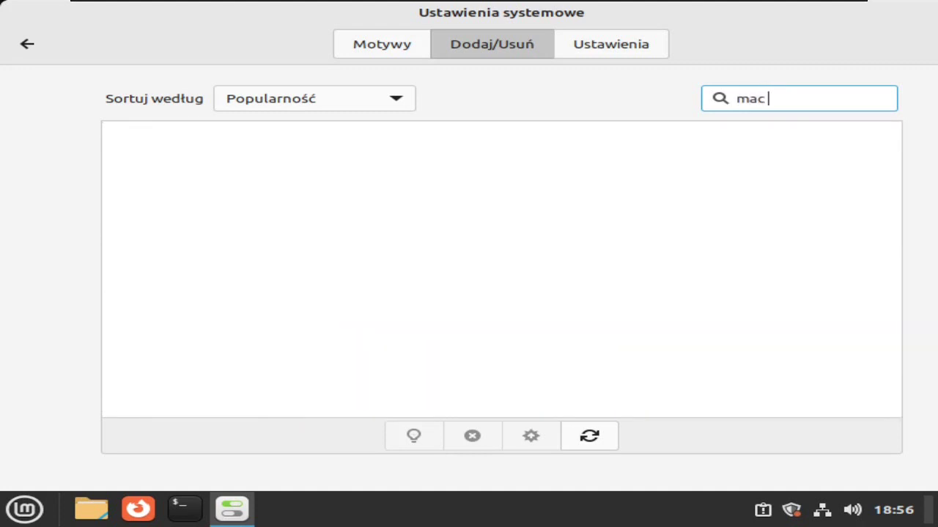
{"action": "key", "text": "BackSpace"}
{"action": "key", "text": "BackSpace"}
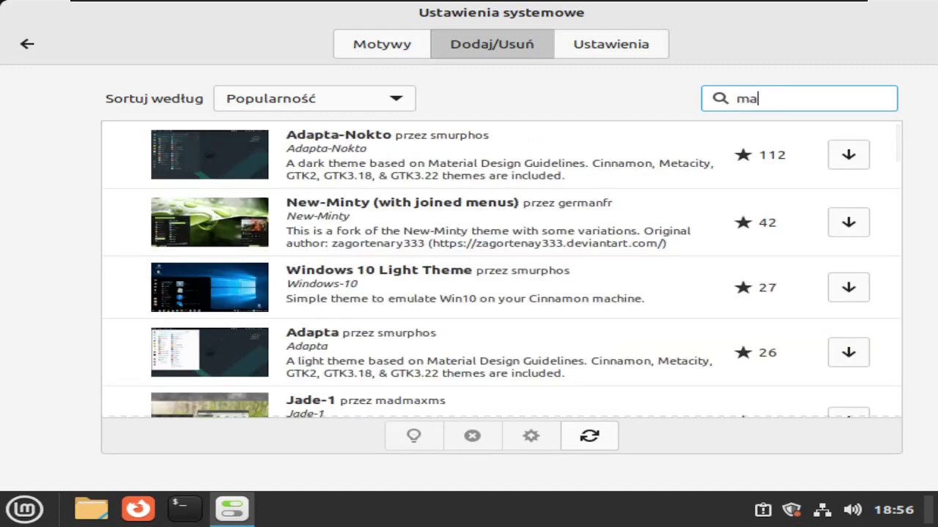
{"action": "key", "text": "BackSpace"}
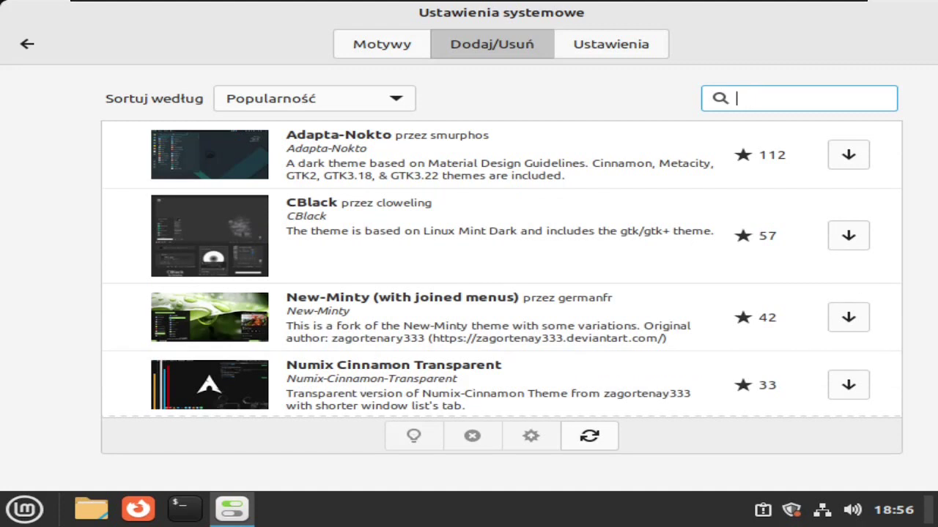
- Install the Windows 10 Light Theme and return to the settings overview
{"action": "scroll", "coordinate": [503, 334], "scroll_direction": "down", "scroll_amount": 3}
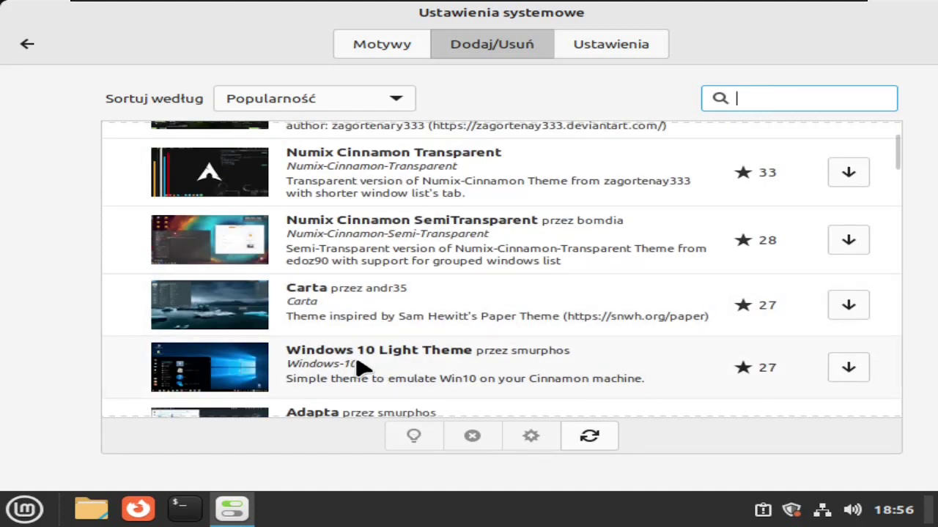
{"action": "left_click", "coordinate": [367, 370]}
{"action": "left_click", "coordinate": [858, 366]}
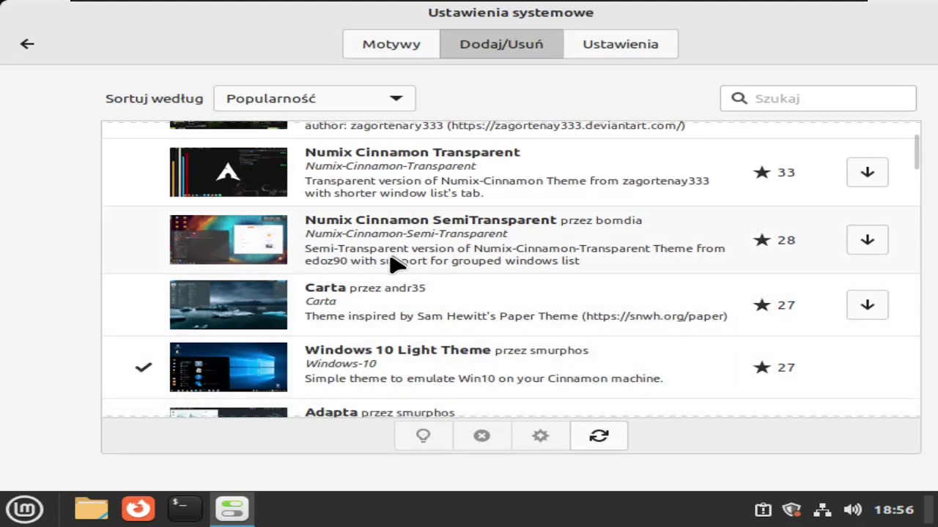
{"action": "left_click", "coordinate": [29, 44]}
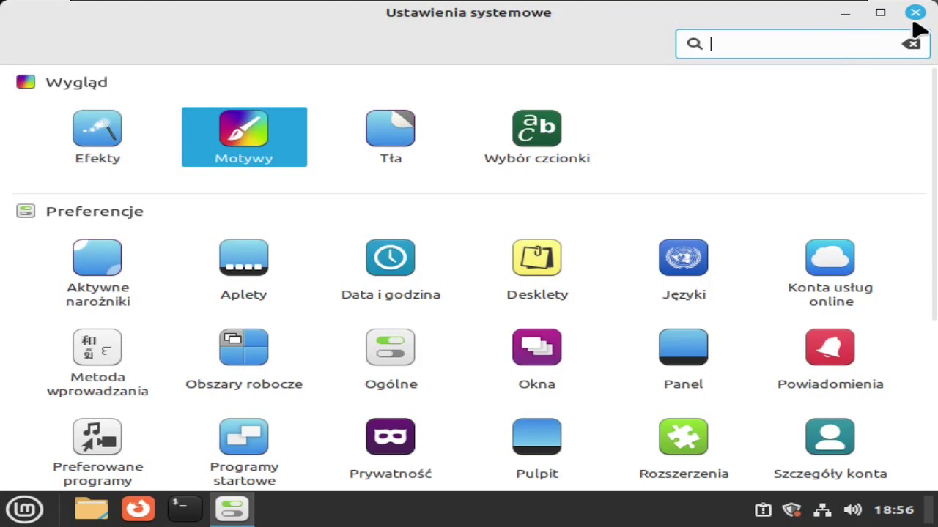
- Restart System Settings from the Mint menu and go to the Motywy themes page
{"action": "left_click", "coordinate": [915, 13]}
{"action": "left_click", "coordinate": [22, 514]}
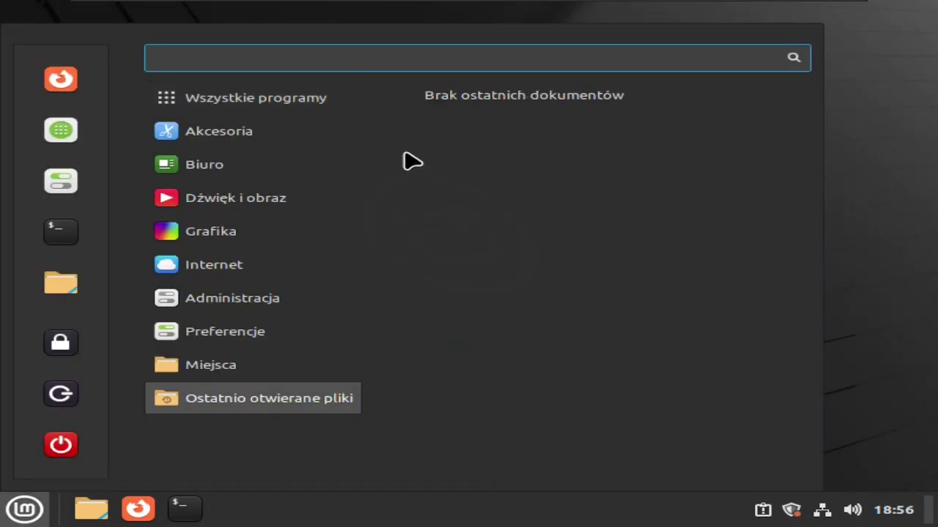
{"action": "scroll", "coordinate": [447, 417], "scroll_direction": "down", "scroll_amount": 8}
{"action": "scroll", "coordinate": [543, 379], "scroll_direction": "down", "scroll_amount": 3}
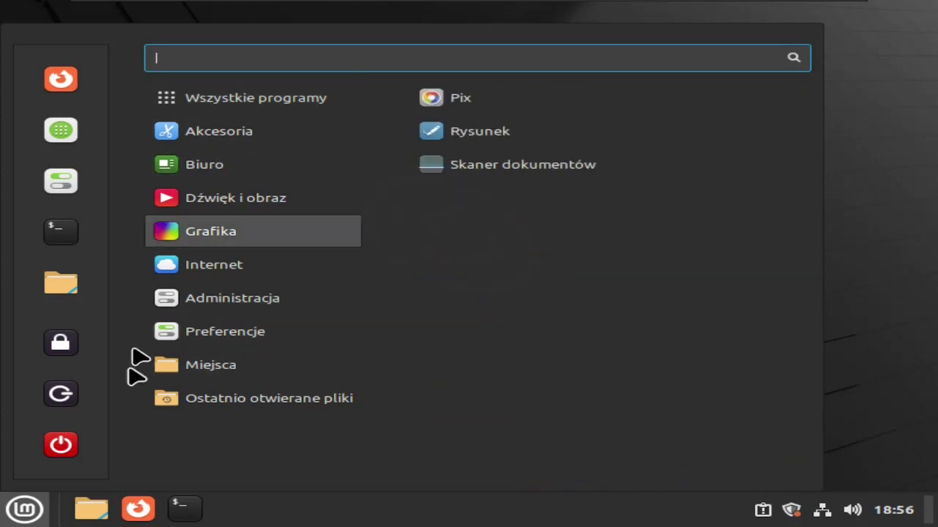
{"action": "left_click", "coordinate": [61, 184]}
{"action": "left_click", "coordinate": [245, 135]}
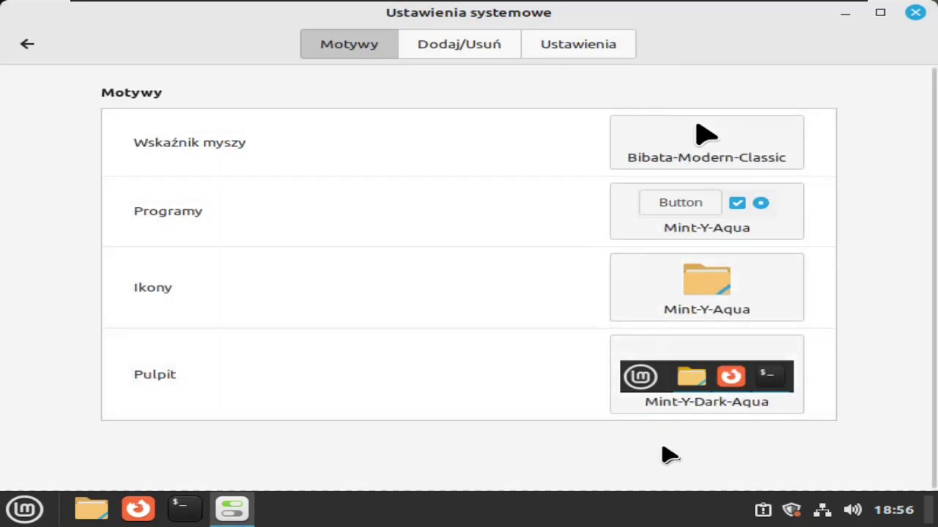
- Filter downloadable themes by 'win' and install Windows-10-Basic
{"action": "left_click", "coordinate": [470, 50]}
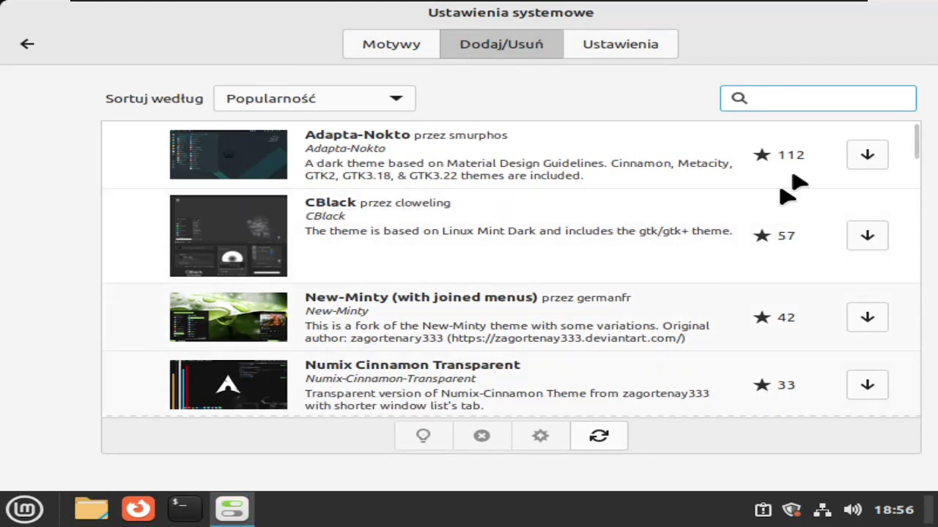
{"action": "type", "text": "win"}
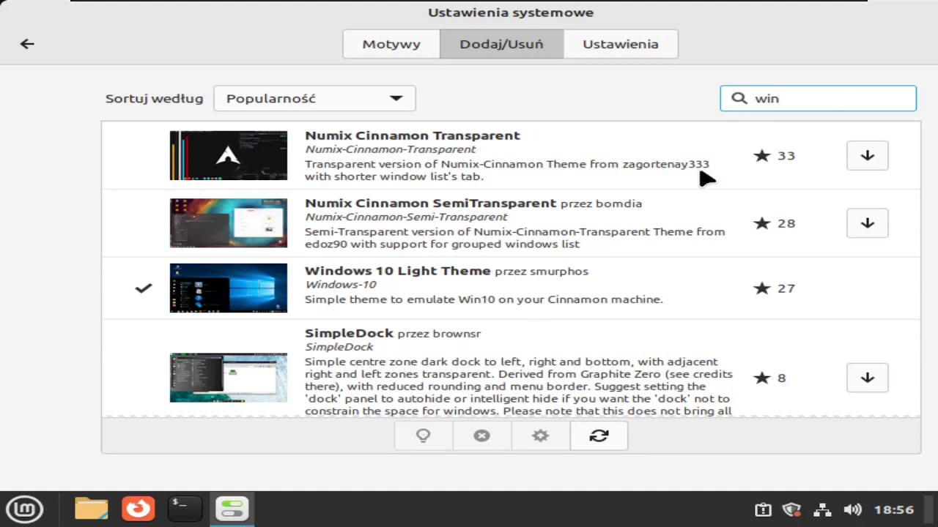
{"action": "scroll", "coordinate": [614, 283], "scroll_direction": "down", "scroll_amount": 3}
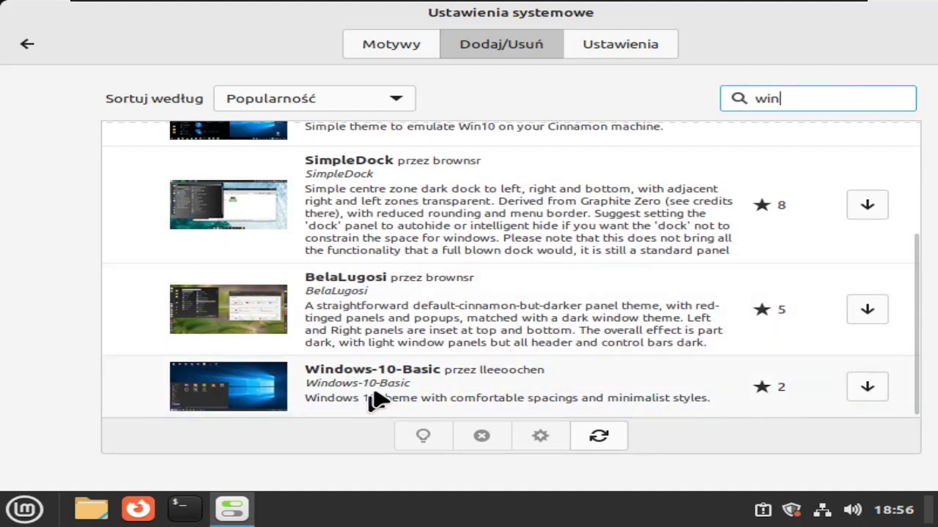
{"action": "left_click", "coordinate": [375, 399]}
{"action": "left_click", "coordinate": [869, 394]}
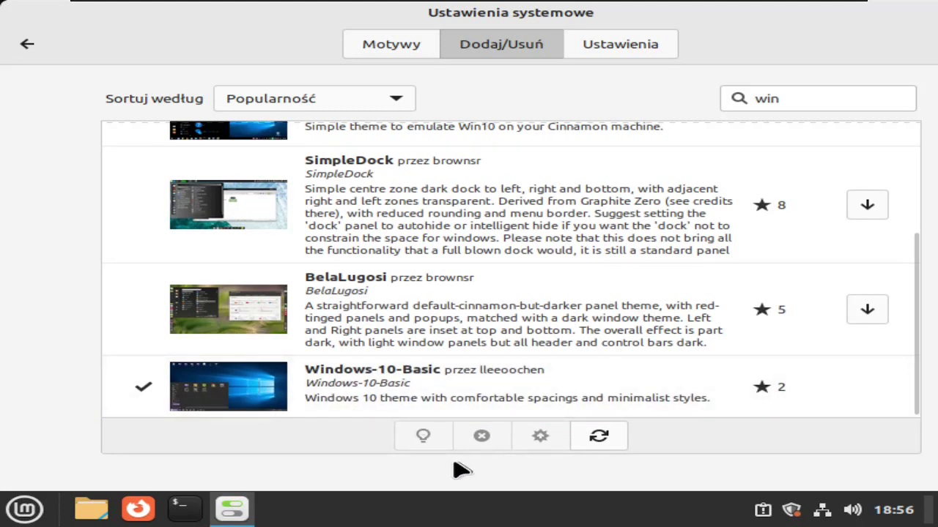
- Dismiss the Mint menu and return to the Motywy theme settings tab
{"action": "left_click", "coordinate": [24, 510]}
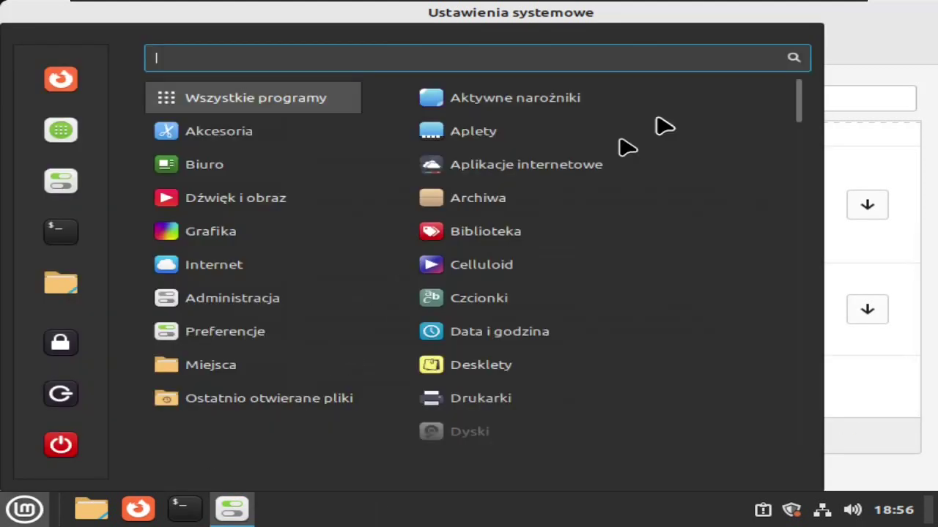
{"action": "left_click", "coordinate": [909, 90]}
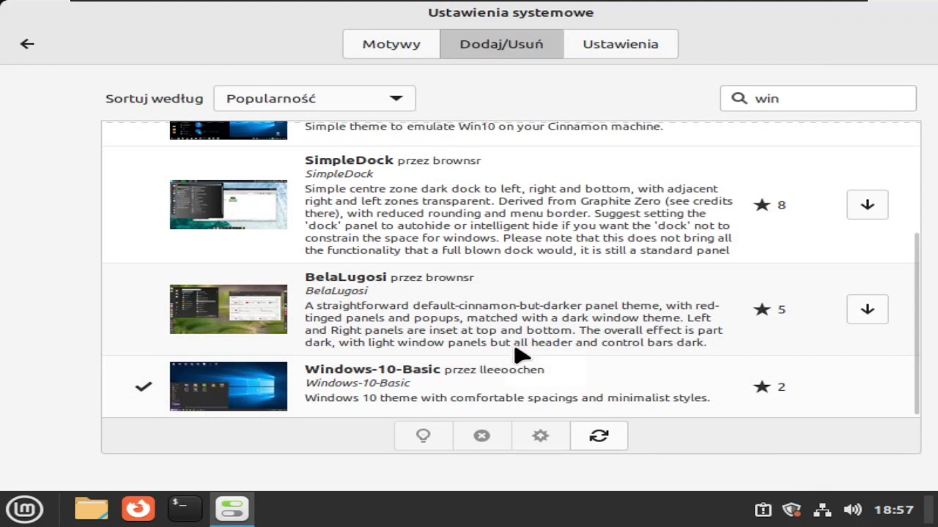
{"action": "left_click", "coordinate": [393, 47]}
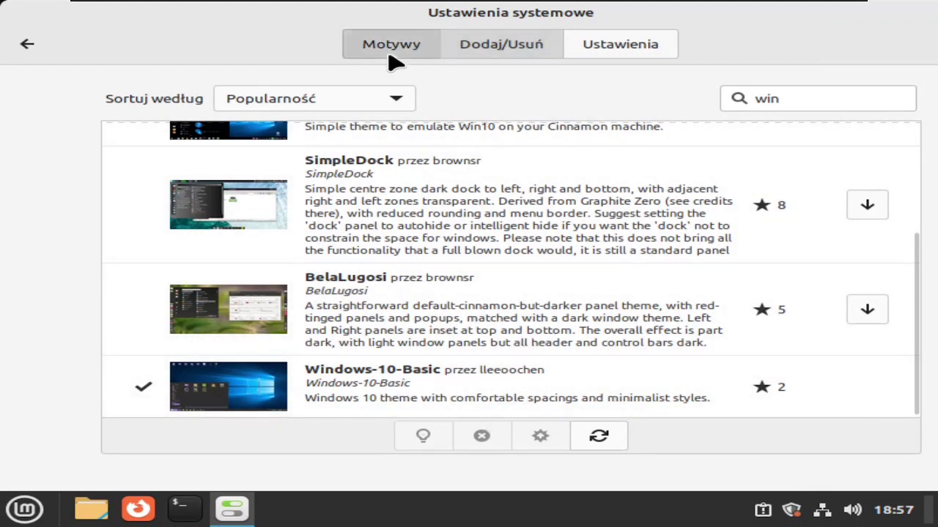
- Set the desktop (Pulpit) theme to Windows-10
{"action": "left_click", "coordinate": [794, 381]}
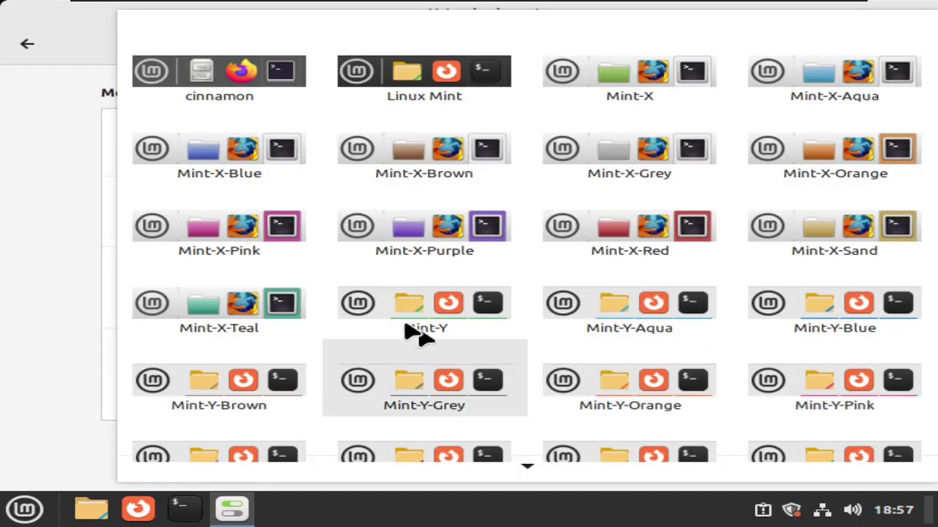
{"action": "scroll", "coordinate": [815, 379], "scroll_direction": "down", "scroll_amount": 5}
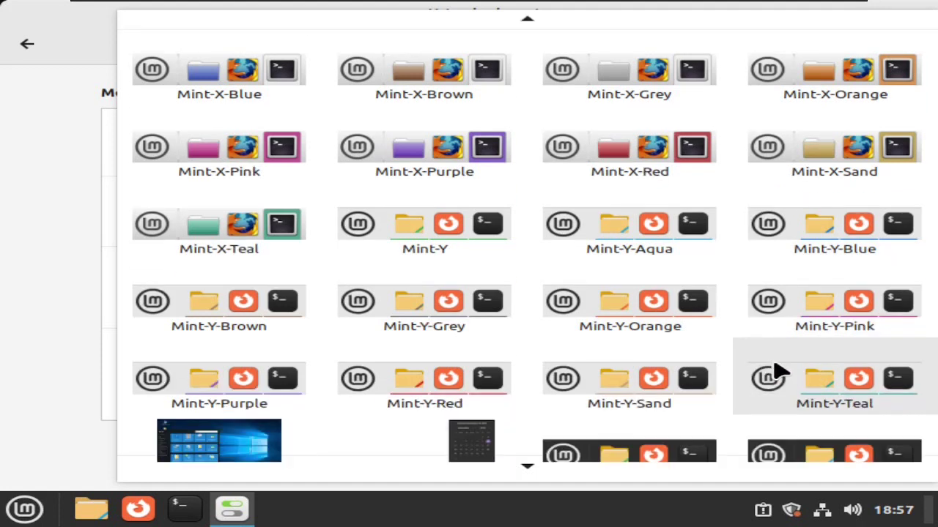
{"action": "left_click", "coordinate": [268, 332]}
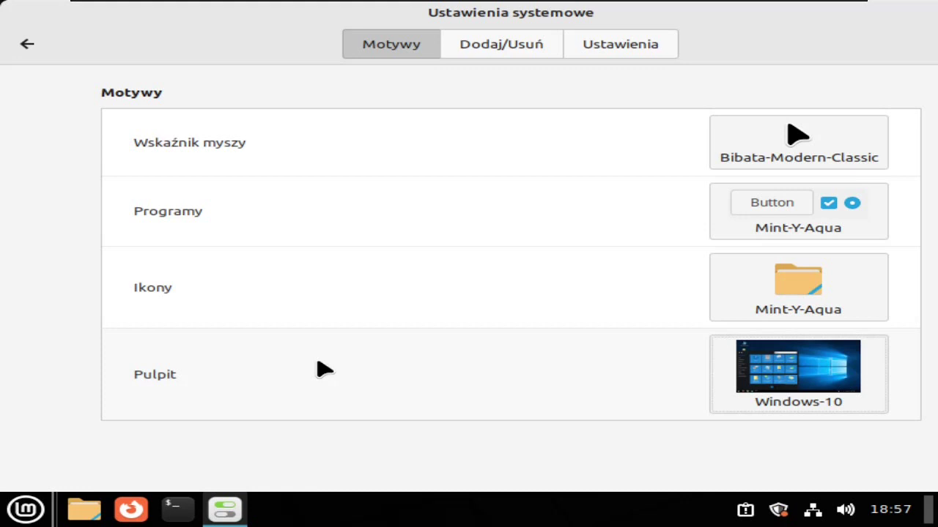
- Browse the icon themes without changing them, keeping Mint-Y-Aqua
{"action": "left_click", "coordinate": [837, 295]}
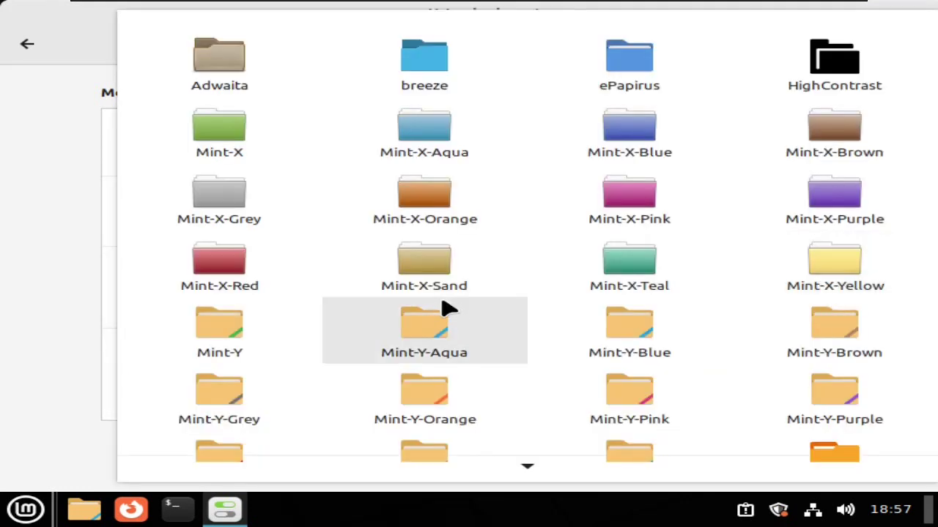
{"action": "scroll", "coordinate": [672, 359], "scroll_direction": "down", "scroll_amount": 5}
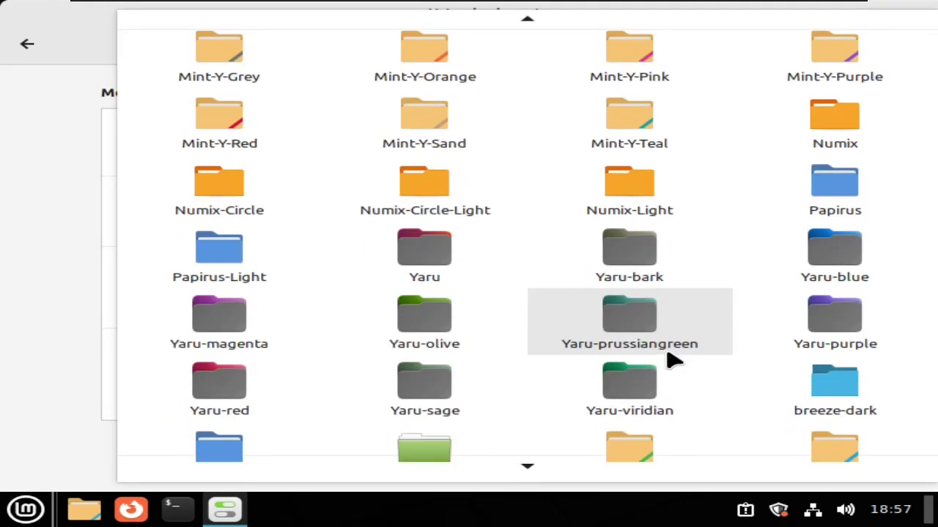
{"action": "scroll", "coordinate": [671, 356], "scroll_direction": "down", "scroll_amount": 9}
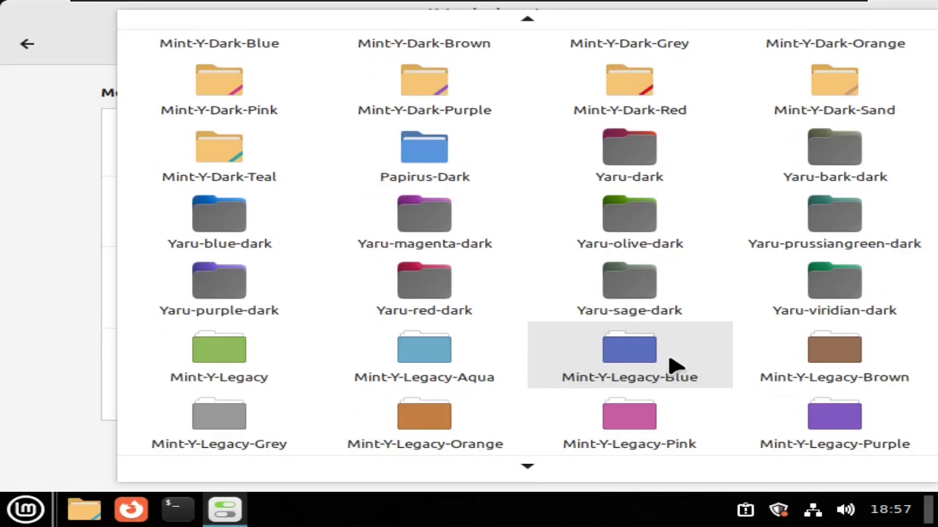
{"action": "scroll", "coordinate": [676, 355], "scroll_direction": "down", "scroll_amount": 2}
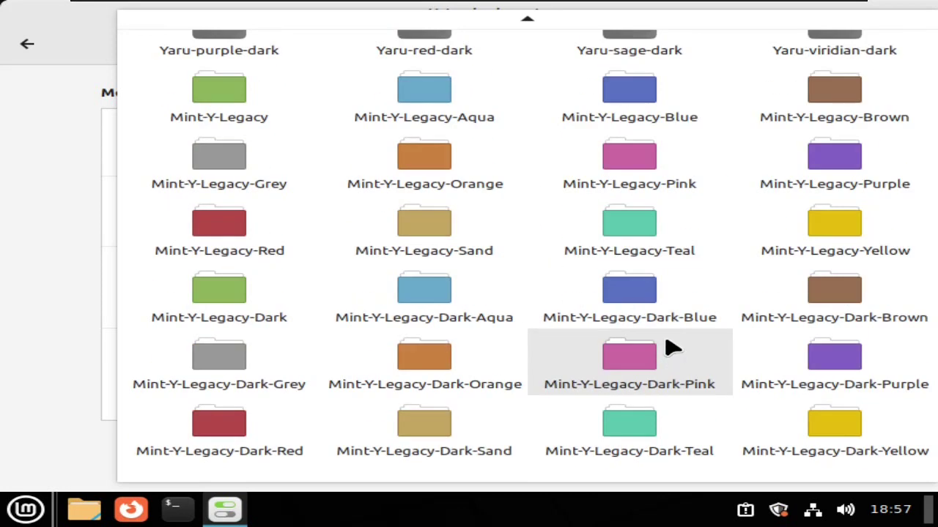
{"action": "scroll", "coordinate": [671, 350], "scroll_direction": "up", "scroll_amount": 12}
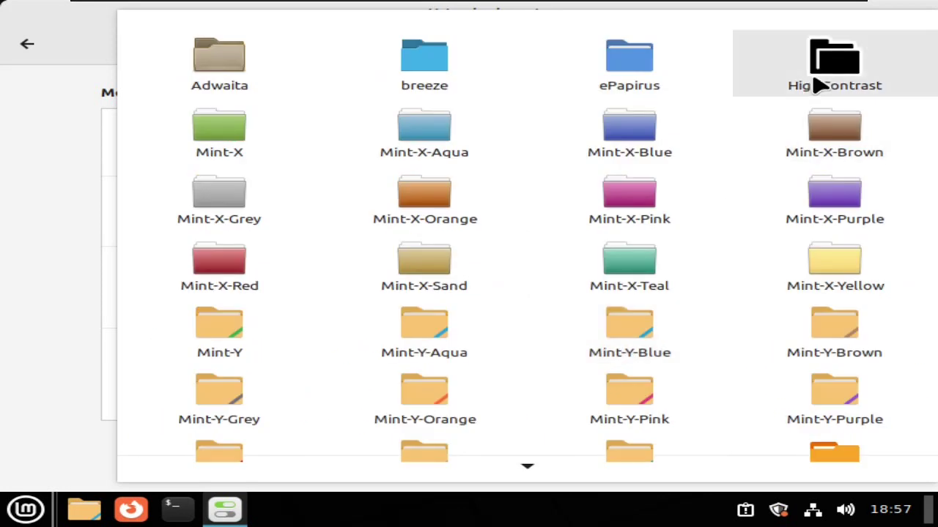
{"action": "left_click", "coordinate": [59, 297]}
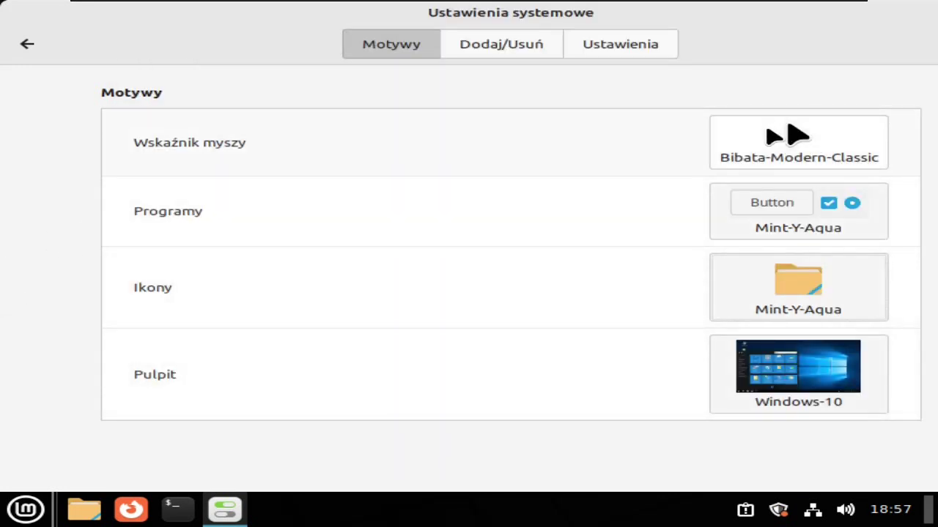
- Set the mouse pointer theme to XCursor-Pro-Dark and go back to the settings overview
{"action": "left_click", "coordinate": [785, 136]}
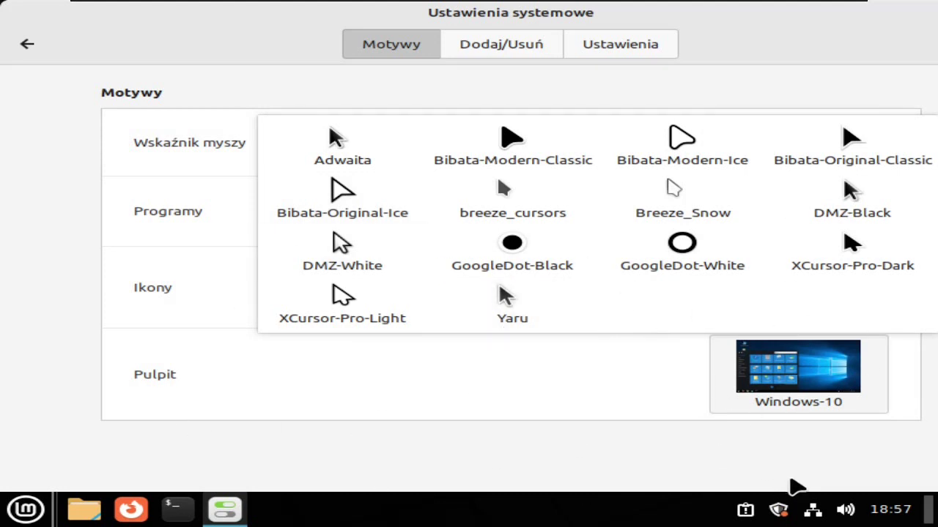
{"action": "left_click", "coordinate": [813, 249]}
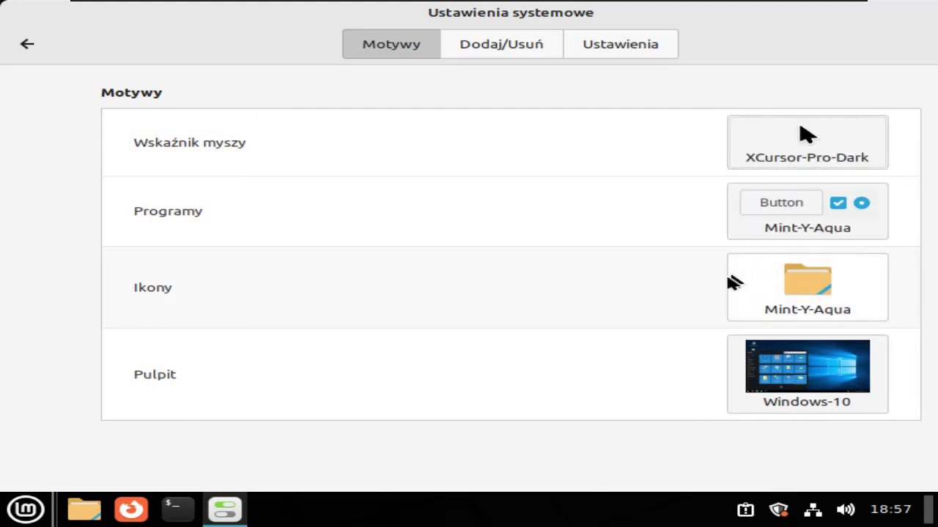
{"action": "left_click", "coordinate": [39, 520]}
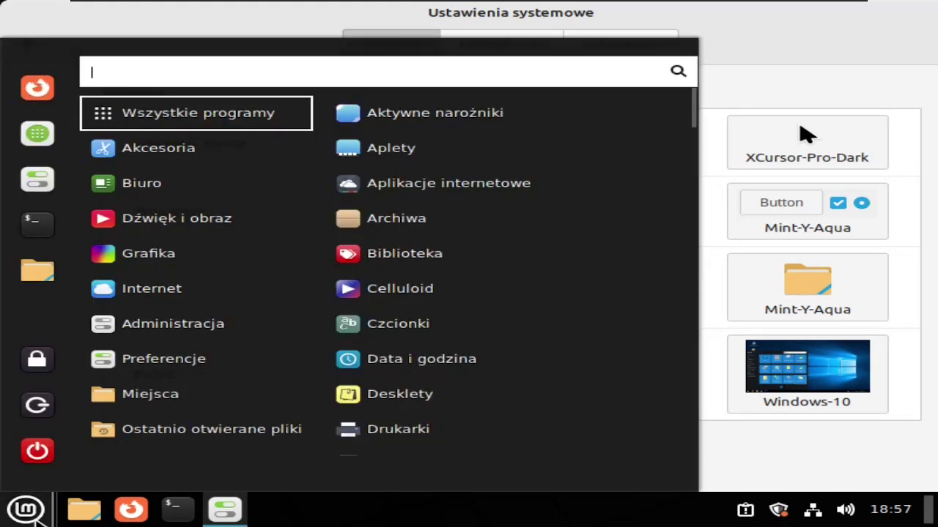
{"action": "left_click", "coordinate": [35, 518]}
{"action": "left_click", "coordinate": [17, 55]}
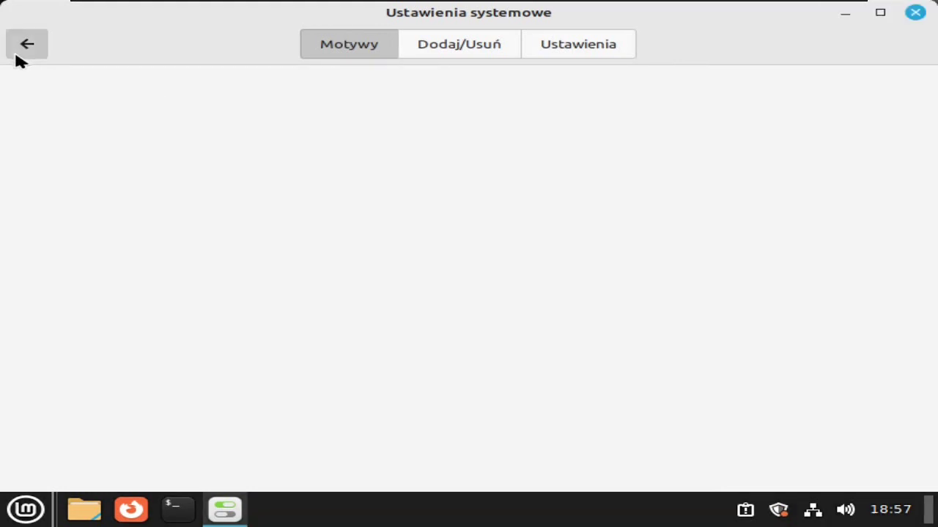
- Glance at the Panel settings, scroll the settings grid, and close System Settings
{"action": "scroll", "coordinate": [309, 347], "scroll_direction": "down", "scroll_amount": 1}
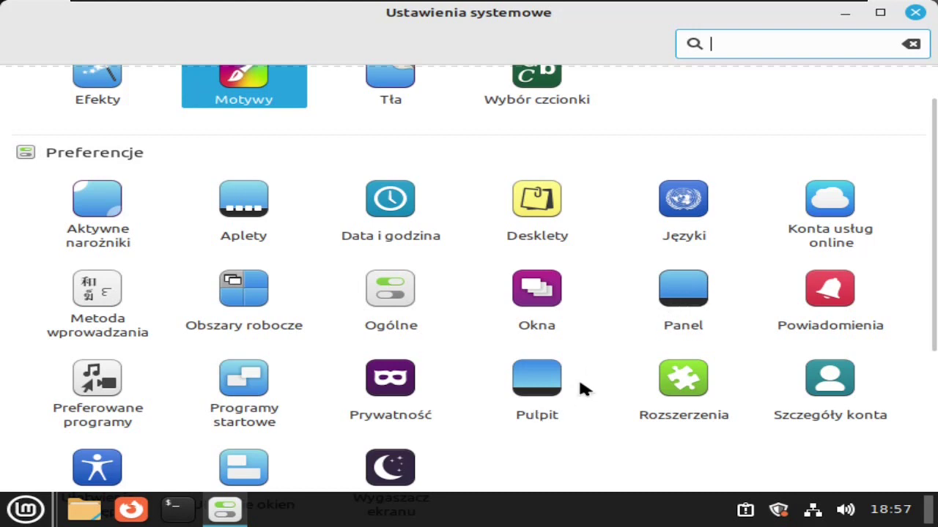
{"action": "left_click", "coordinate": [676, 303]}
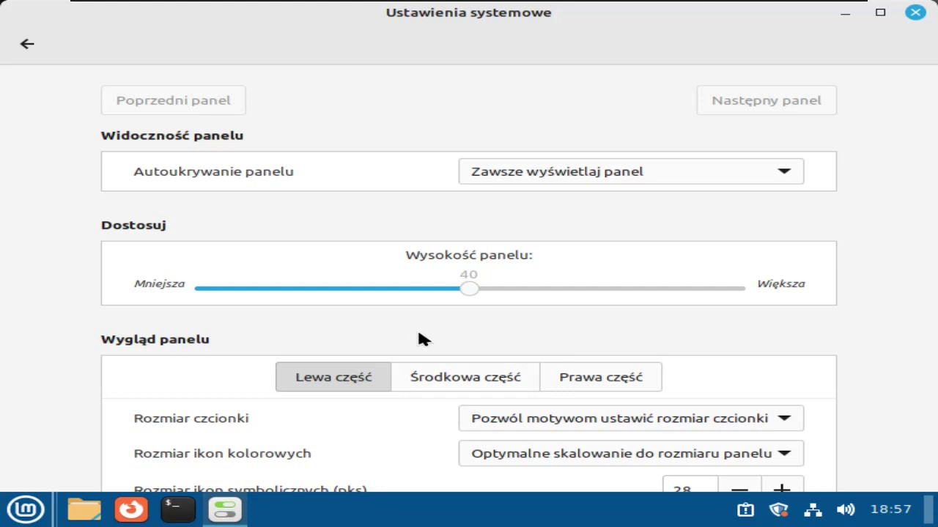
{"action": "left_click", "coordinate": [26, 43]}
{"action": "scroll", "coordinate": [421, 310], "scroll_direction": "up", "scroll_amount": 2}
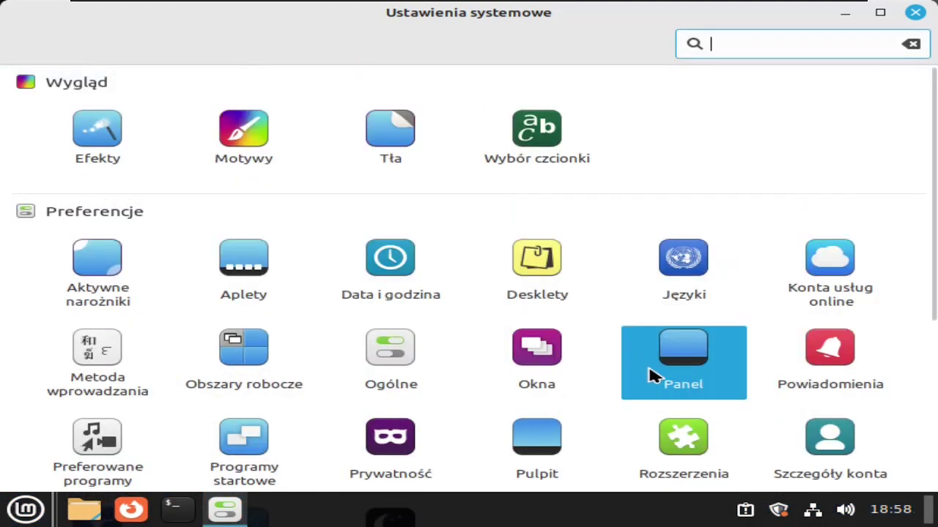
{"action": "scroll", "coordinate": [644, 366], "scroll_direction": "down", "scroll_amount": 3}
{"action": "scroll", "coordinate": [630, 338], "scroll_direction": "down", "scroll_amount": 3}
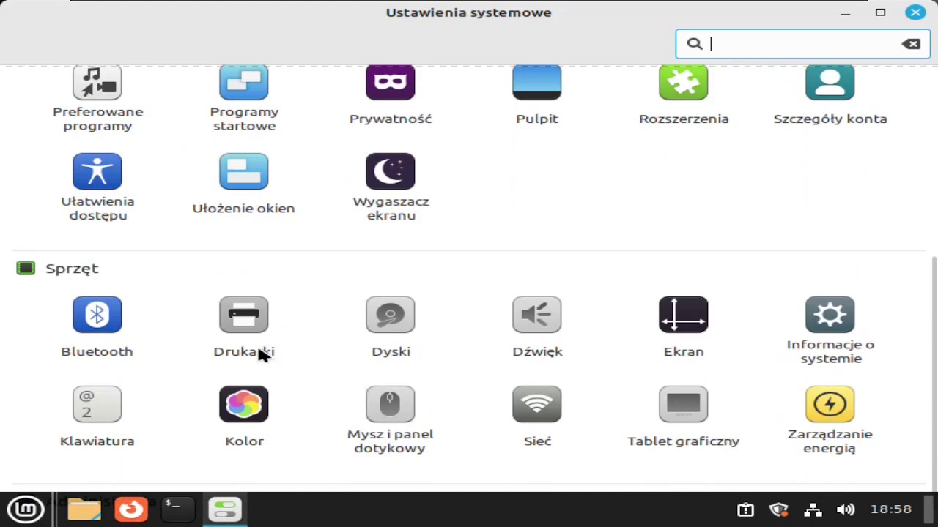
{"action": "scroll", "coordinate": [661, 374], "scroll_direction": "down", "scroll_amount": 1}
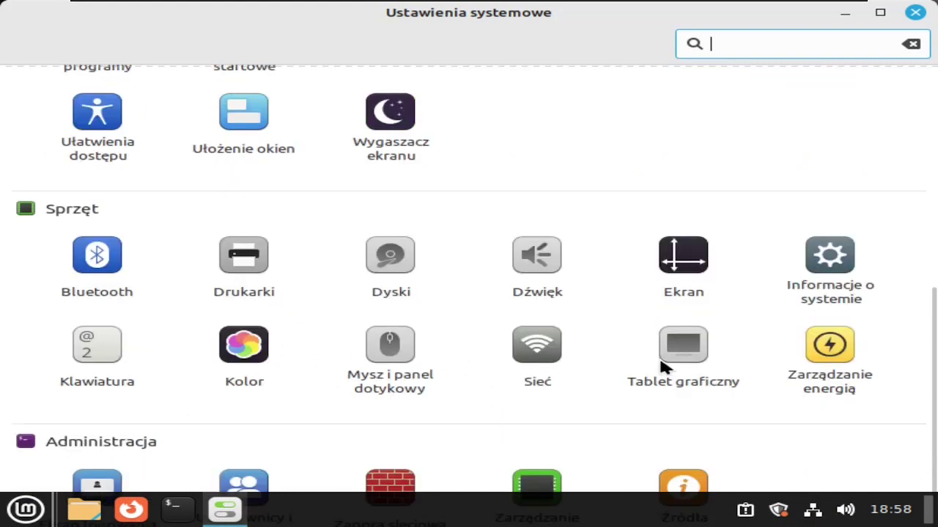
{"action": "scroll", "coordinate": [551, 428], "scroll_direction": "down", "scroll_amount": 1}
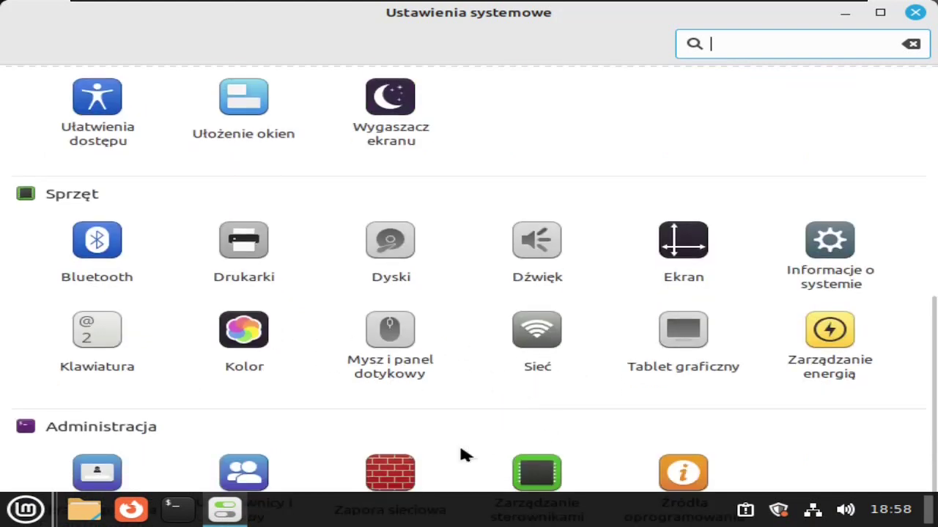
{"action": "scroll", "coordinate": [476, 425], "scroll_direction": "up", "scroll_amount": 5}
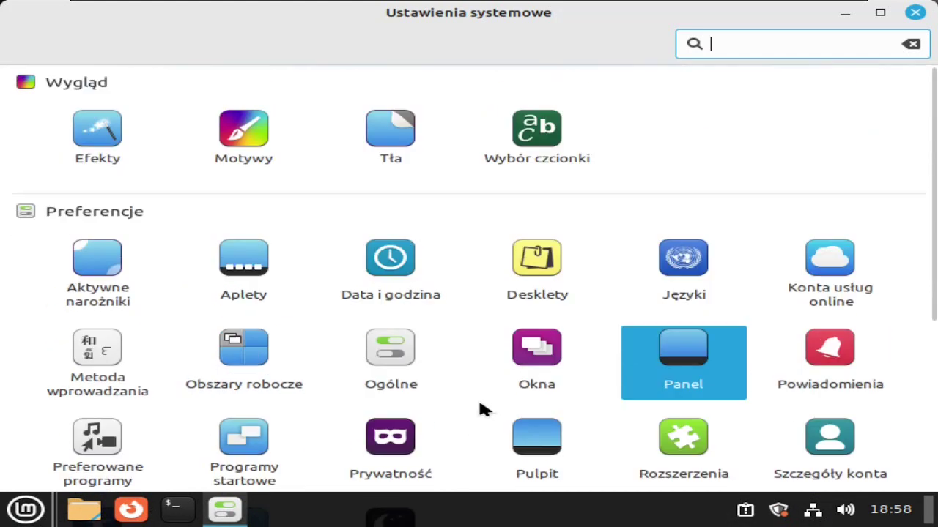
{"action": "scroll", "coordinate": [464, 378], "scroll_direction": "down", "scroll_amount": 1}
{"action": "scroll", "coordinate": [464, 378], "scroll_direction": "up", "scroll_amount": 1}
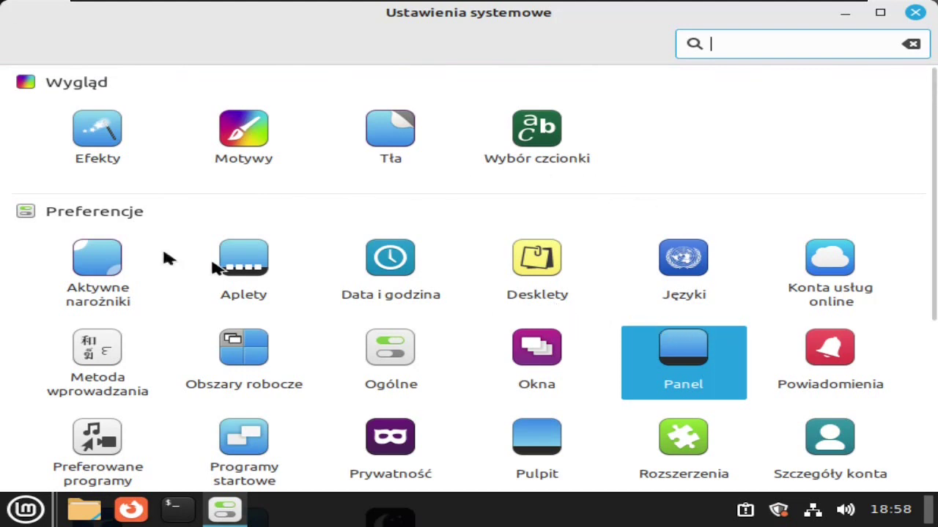
{"action": "left_click", "coordinate": [915, 13]}
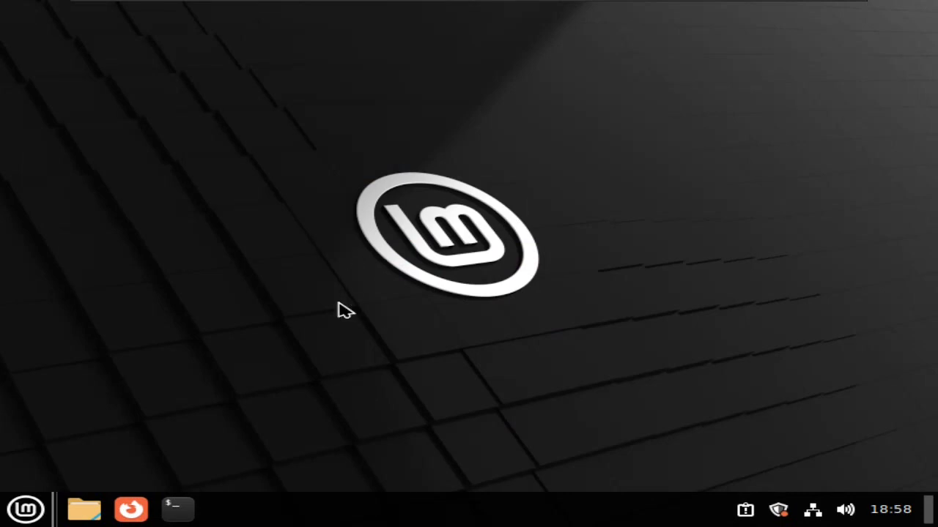
- Open Display settings from the desktop menu and choose 1920 × 1200 (16:10) resolution
{"action": "right_click", "coordinate": [339, 305]}
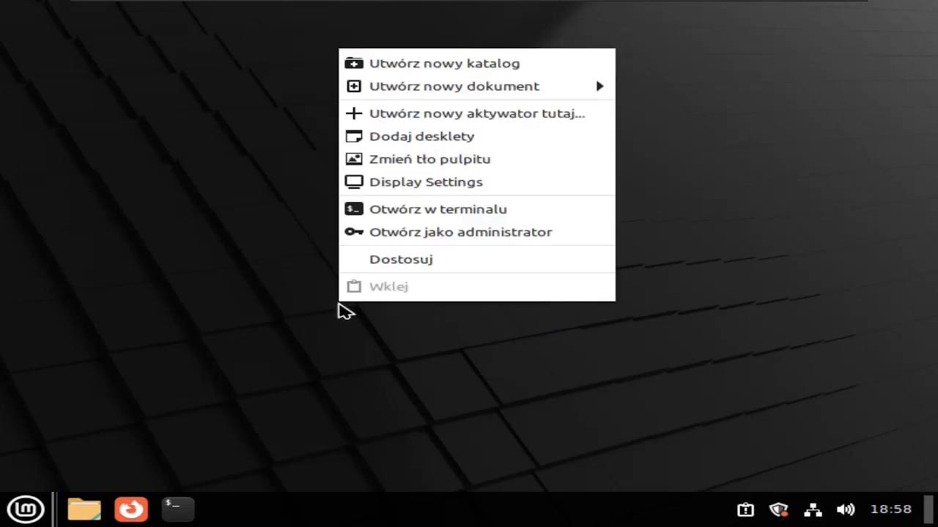
{"action": "left_click", "coordinate": [453, 183]}
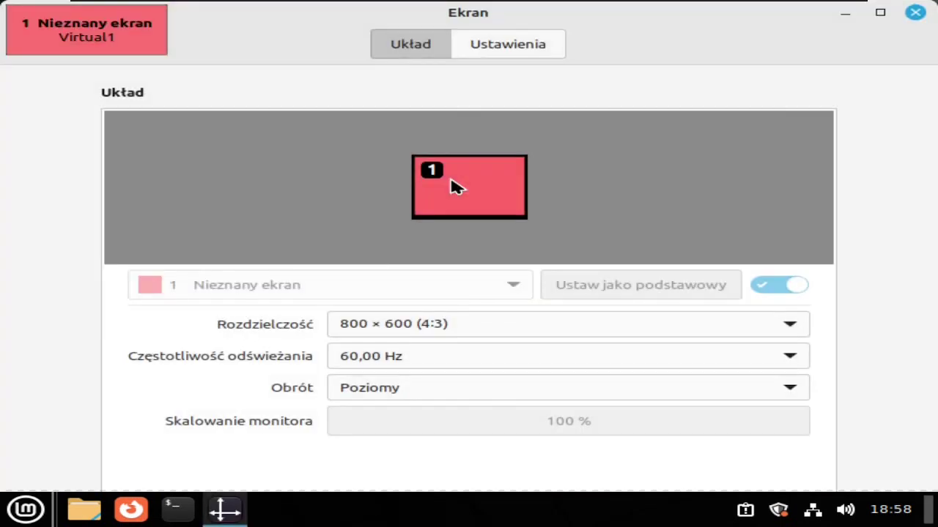
{"action": "left_click", "coordinate": [408, 325]}
{"action": "scroll", "coordinate": [399, 187], "scroll_direction": "up", "scroll_amount": 1}
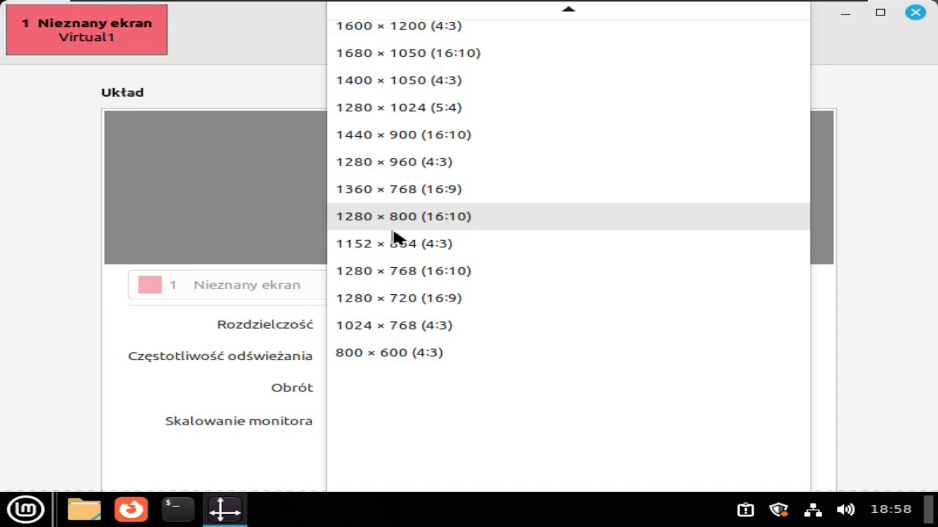
{"action": "scroll", "coordinate": [431, 225], "scroll_direction": "up", "scroll_amount": 1}
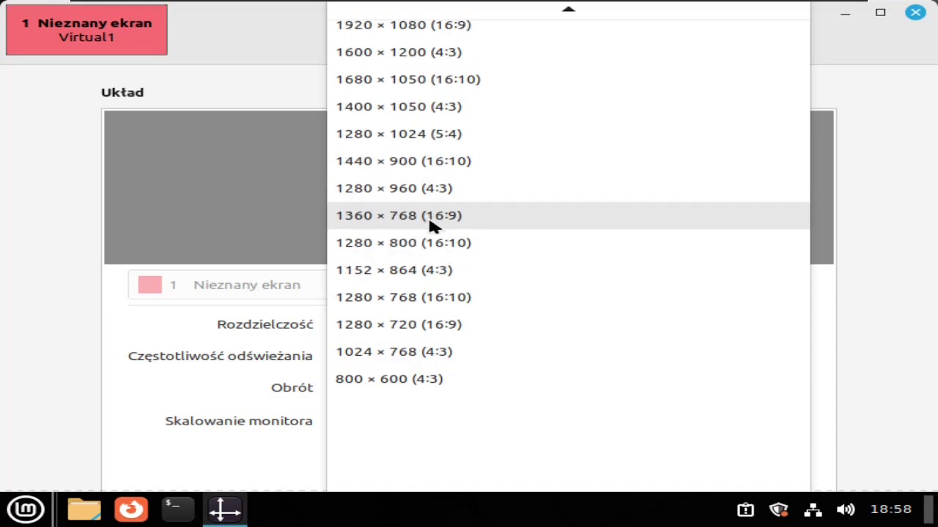
{"action": "scroll", "coordinate": [431, 226], "scroll_direction": "up", "scroll_amount": 1}
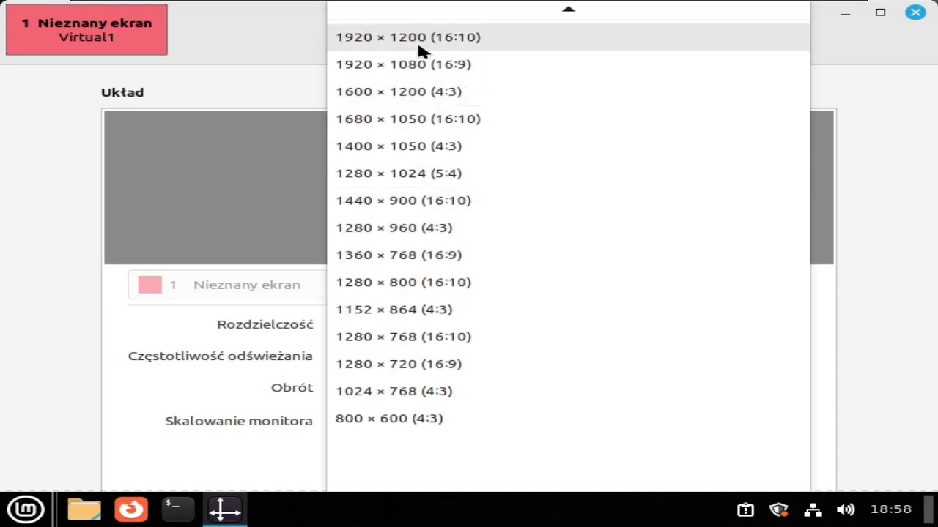
{"action": "left_click", "coordinate": [419, 46]}
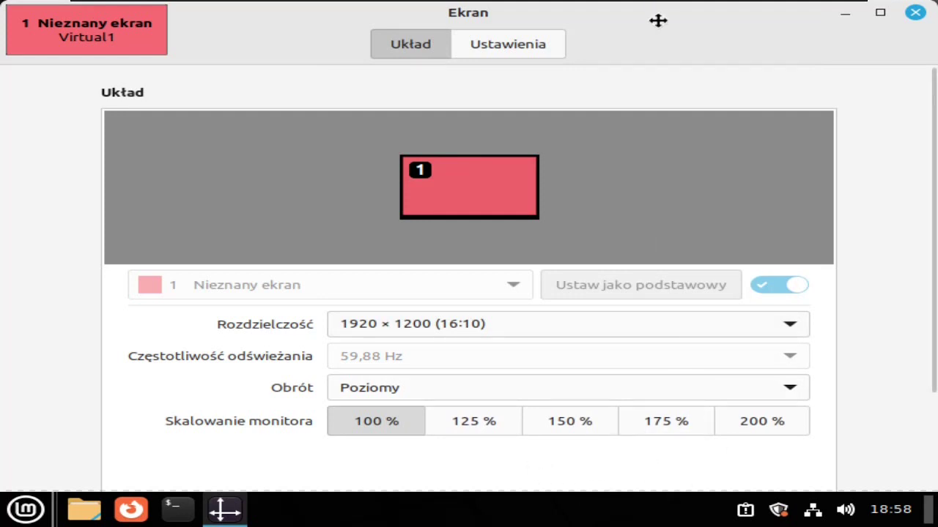
- Try 150 % monitor scaling, then set it back to 100 %
{"action": "left_click", "coordinate": [880, 12]}
{"action": "scroll", "coordinate": [705, 370], "scroll_direction": "down", "scroll_amount": 1}
{"action": "scroll", "coordinate": [755, 339], "scroll_direction": "up", "scroll_amount": 1}
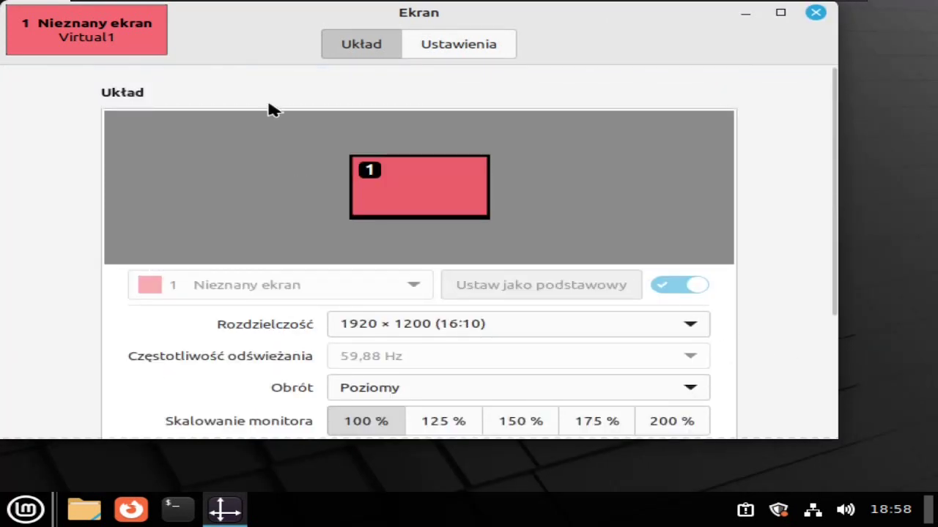
{"action": "left_click_drag", "start_coordinate": [205, 21], "coordinate": [298, 29]}
{"action": "scroll", "coordinate": [424, 370], "scroll_direction": "down", "scroll_amount": 1}
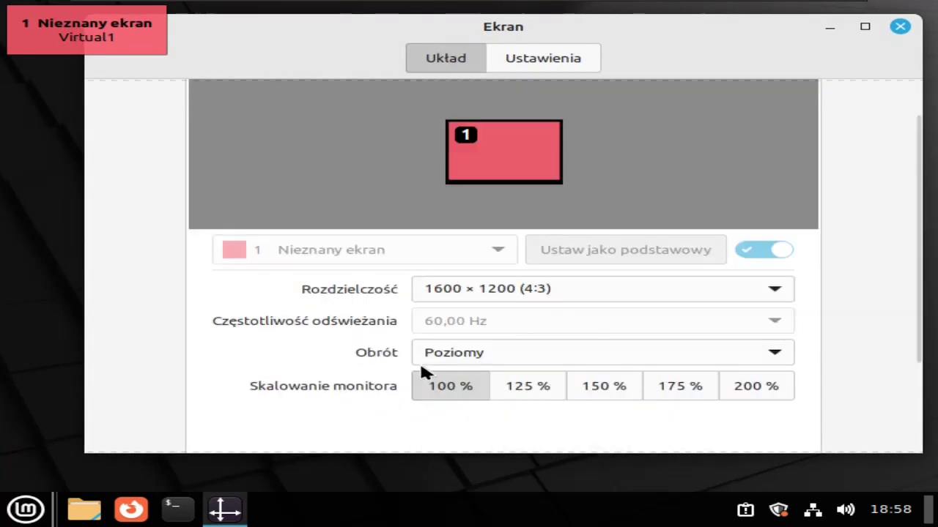
{"action": "scroll", "coordinate": [387, 377], "scroll_direction": "down", "scroll_amount": 1}
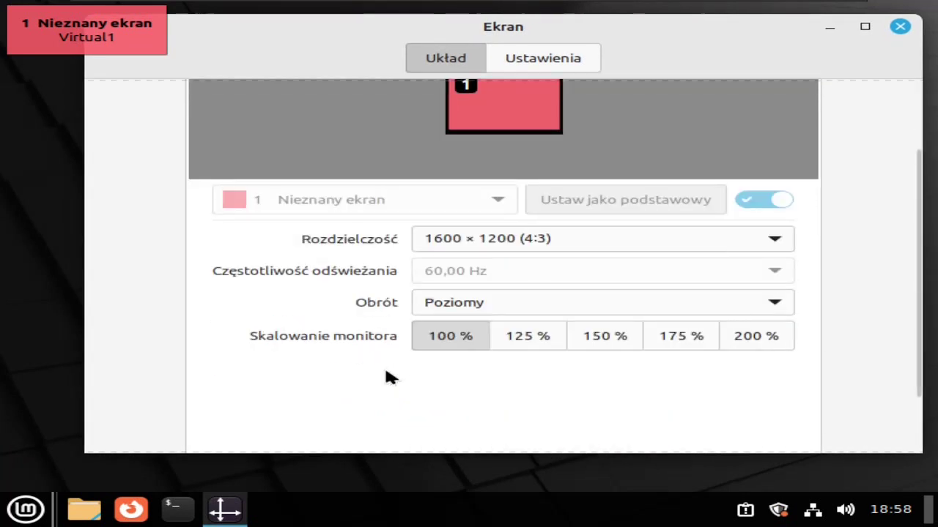
{"action": "left_click", "coordinate": [599, 337]}
{"action": "left_click", "coordinate": [462, 341]}
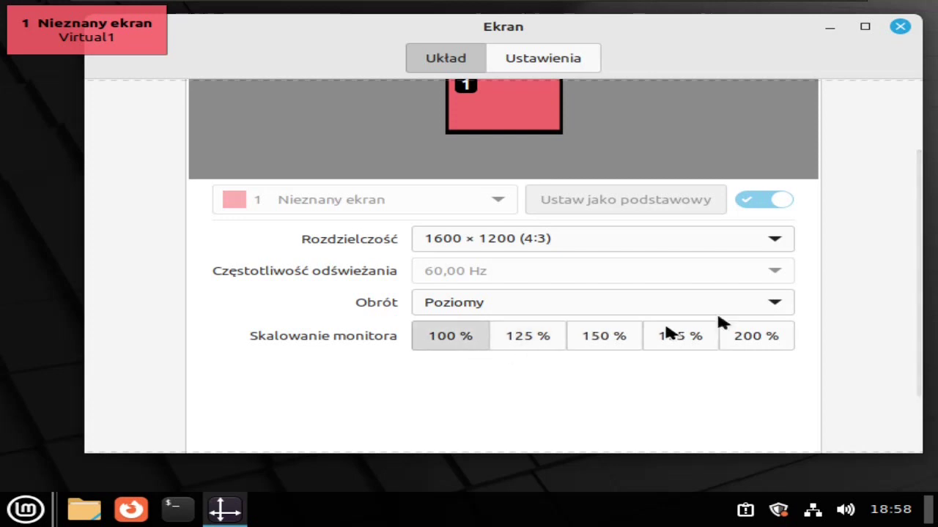
{"action": "scroll", "coordinate": [606, 229], "scroll_direction": "up", "scroll_amount": 2}
{"action": "left_click", "coordinate": [546, 53]}
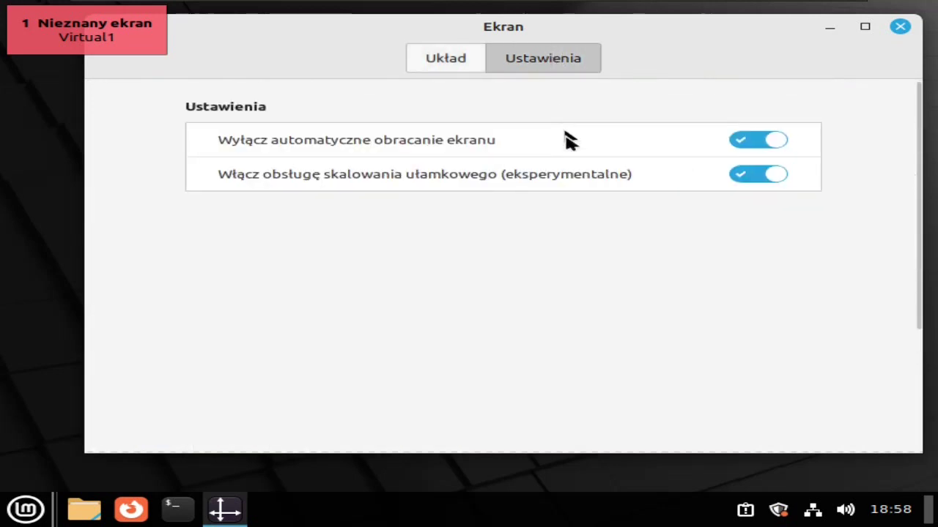
{"action": "left_click", "coordinate": [460, 58]}
- Try 2880 × 1800, reselect 1920 × 1200 (16:10), and close the Display window
{"action": "left_click", "coordinate": [529, 339]}
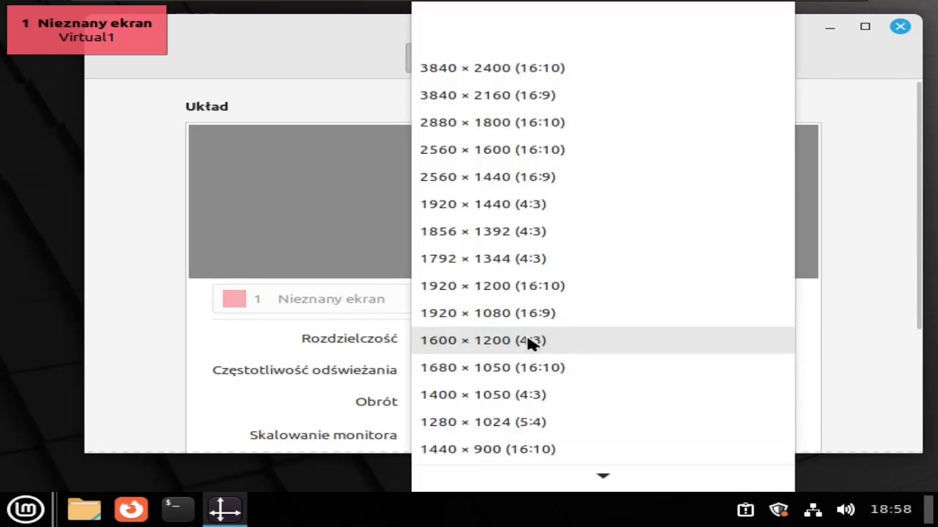
{"action": "left_click", "coordinate": [532, 120]}
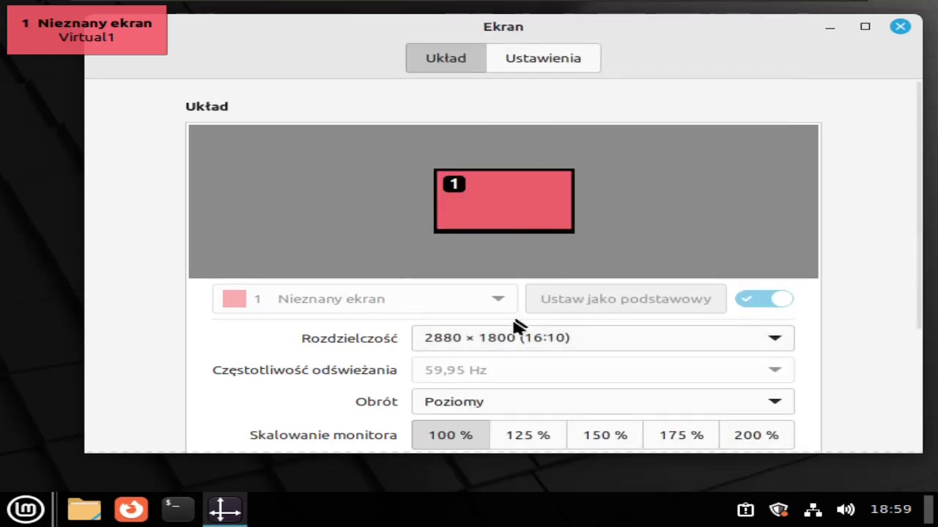
{"action": "left_click", "coordinate": [509, 343]}
{"action": "scroll", "coordinate": [498, 395], "scroll_direction": "down", "scroll_amount": 2}
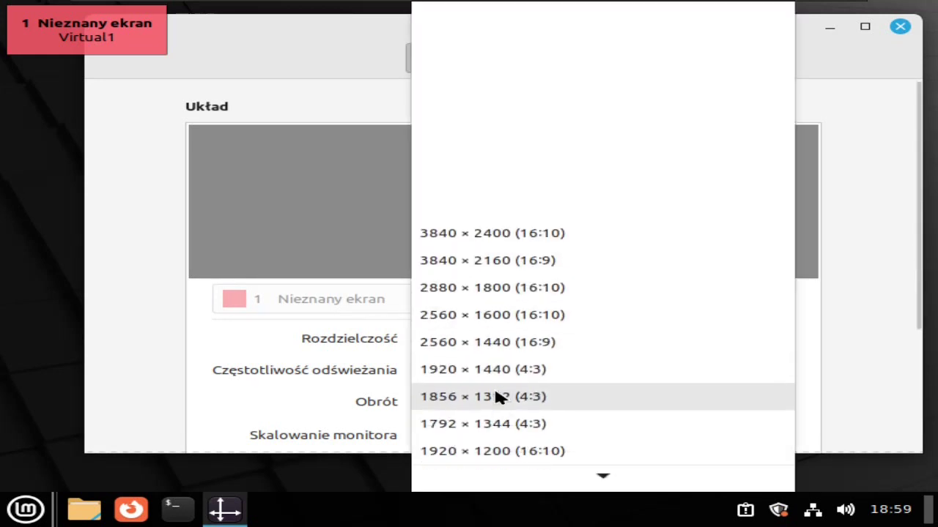
{"action": "scroll", "coordinate": [497, 454], "scroll_direction": "down", "scroll_amount": 1}
{"action": "left_click", "coordinate": [500, 435]}
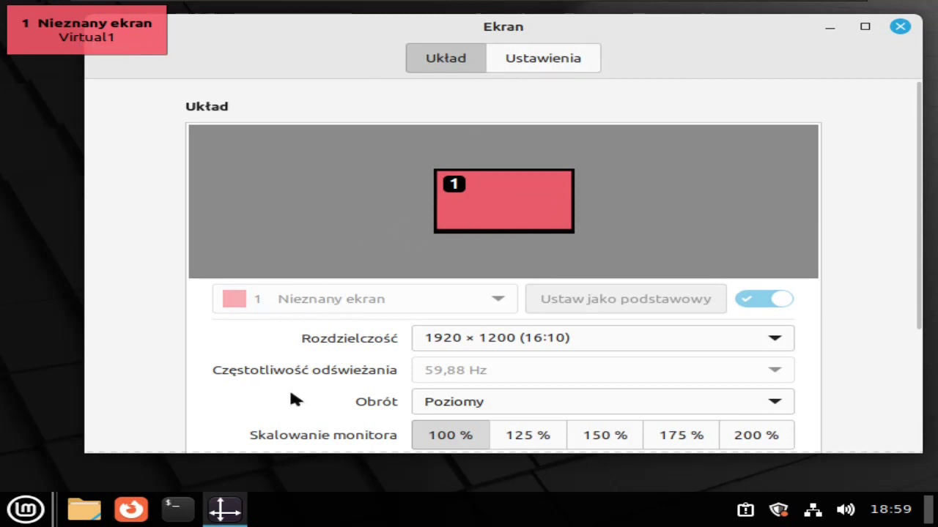
{"action": "scroll", "coordinate": [762, 321], "scroll_direction": "down", "scroll_amount": 3}
{"action": "left_click", "coordinate": [899, 27]}
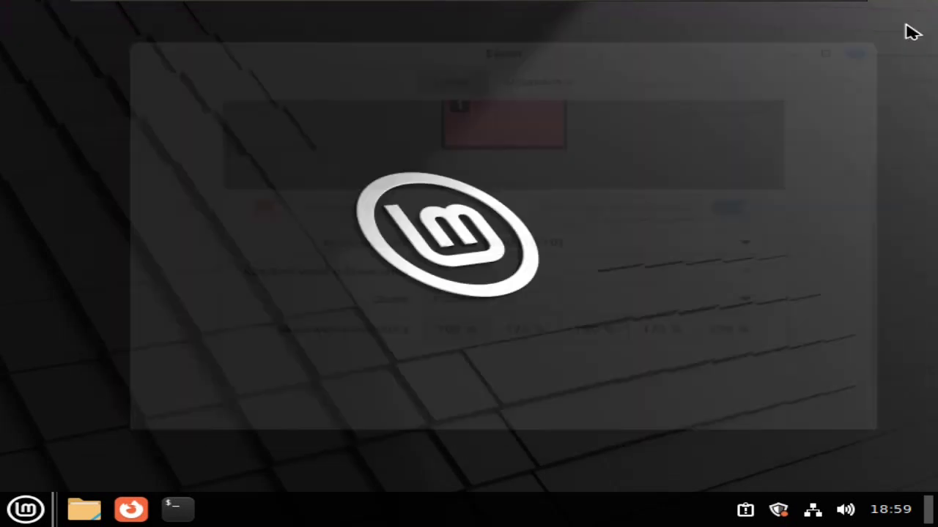
- Glance at the desktop menu and calendar, then close the system reports window
{"action": "right_click", "coordinate": [453, 416]}
{"action": "left_click", "coordinate": [621, 477]}
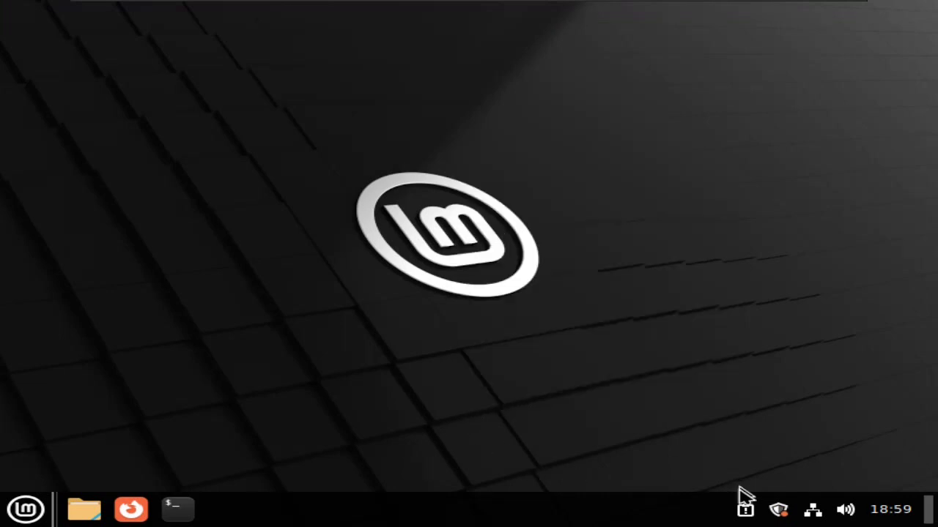
{"action": "left_click", "coordinate": [891, 517]}
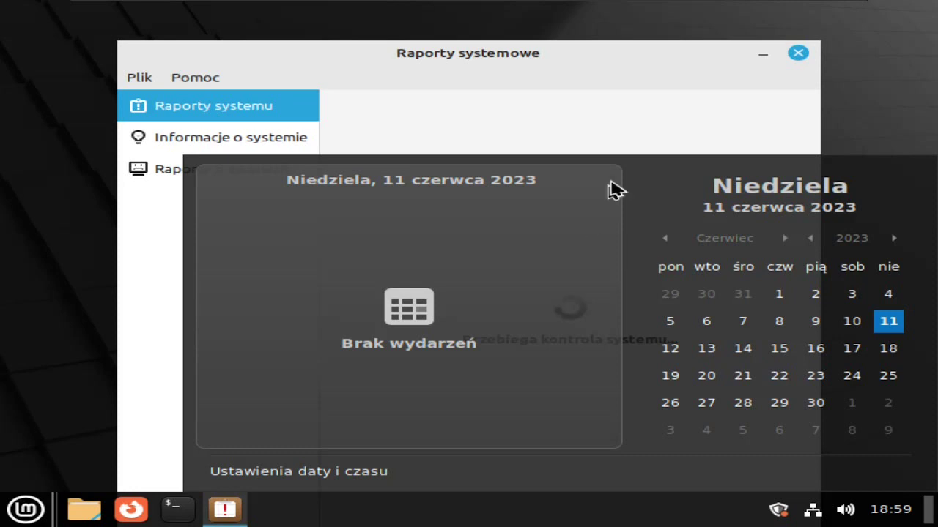
{"action": "left_click", "coordinate": [765, 108]}
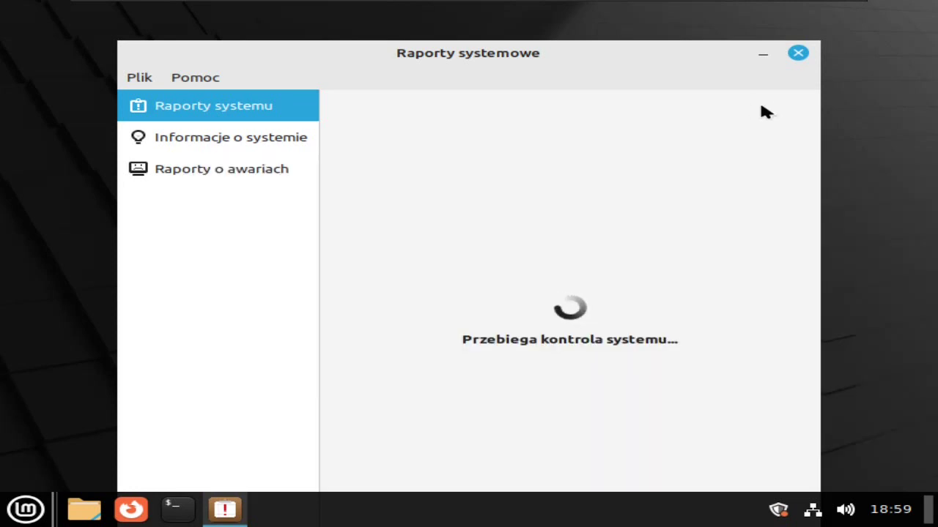
{"action": "left_click", "coordinate": [799, 54]}
- Browse the applications menu and dismiss it
{"action": "left_click", "coordinate": [42, 506]}
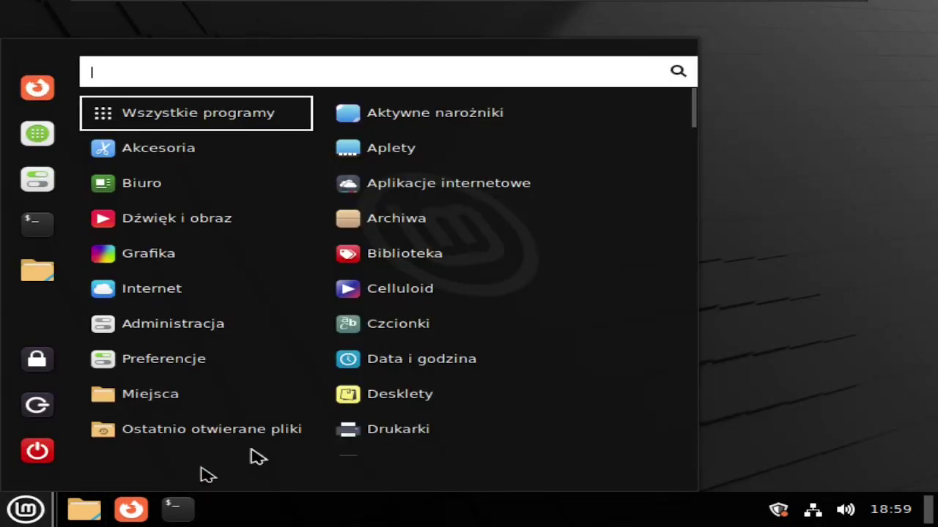
{"action": "mouse_move", "coordinate": [196, 373]}
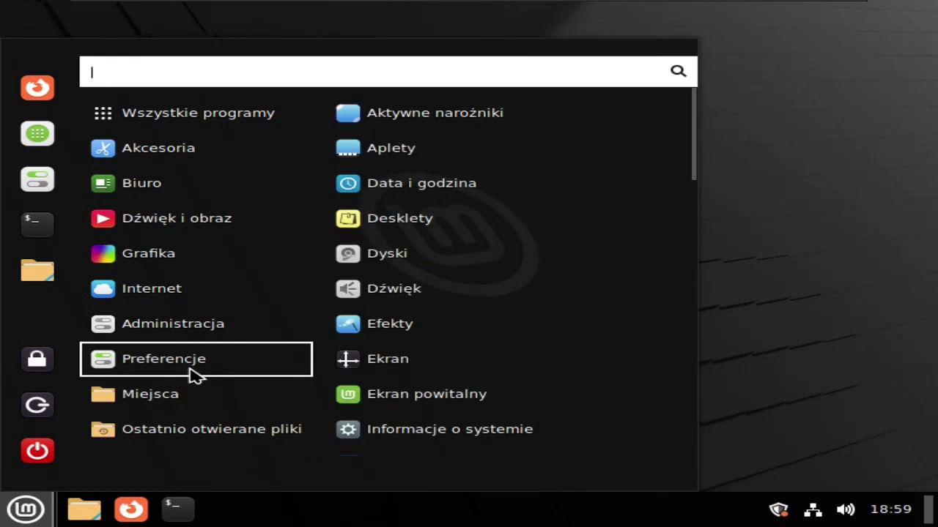
{"action": "mouse_move", "coordinate": [307, 392]}
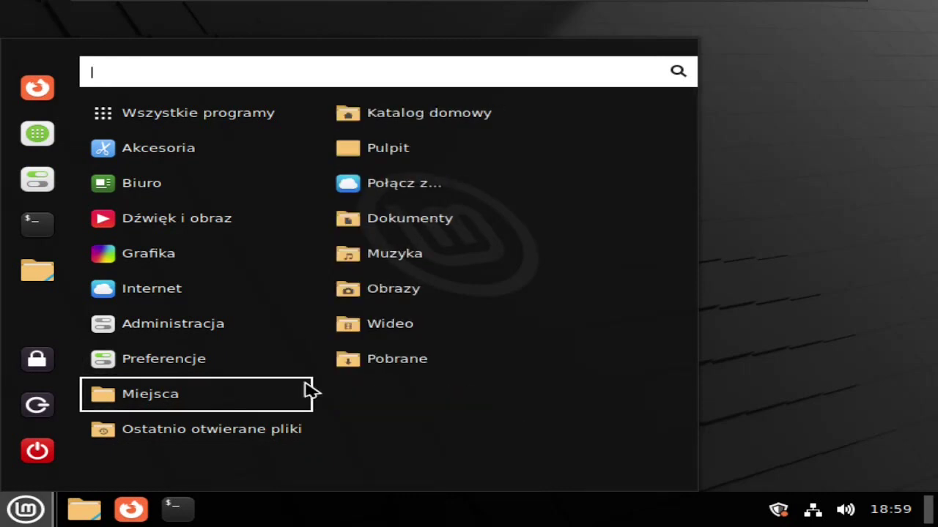
{"action": "left_click", "coordinate": [803, 357]}
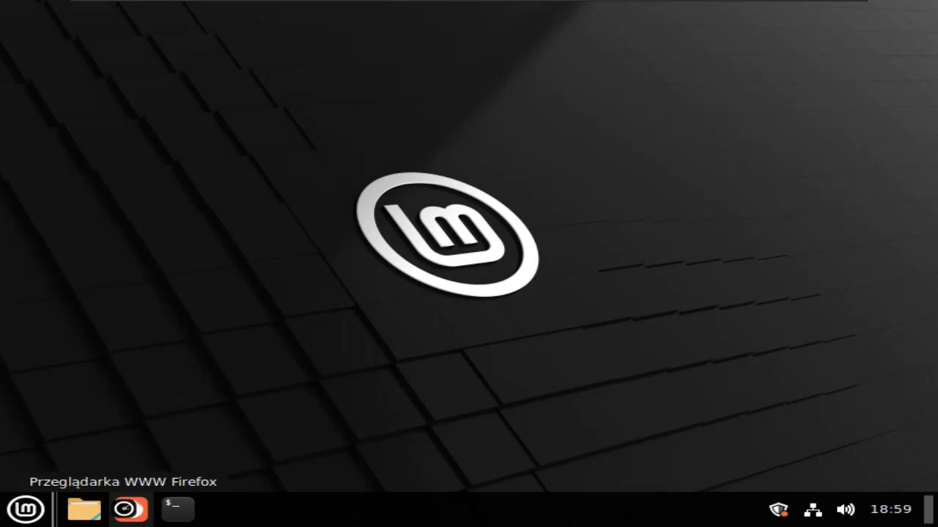
- Launch Firefox from the taskbar and quit the update manager via its tray icon
{"action": "left_click", "coordinate": [126, 509]}
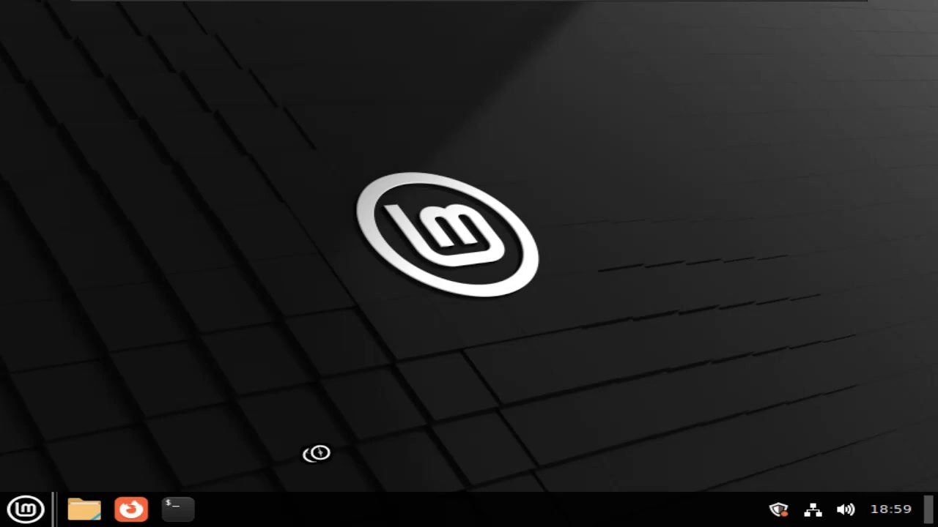
{"action": "right_click", "coordinate": [787, 511]}
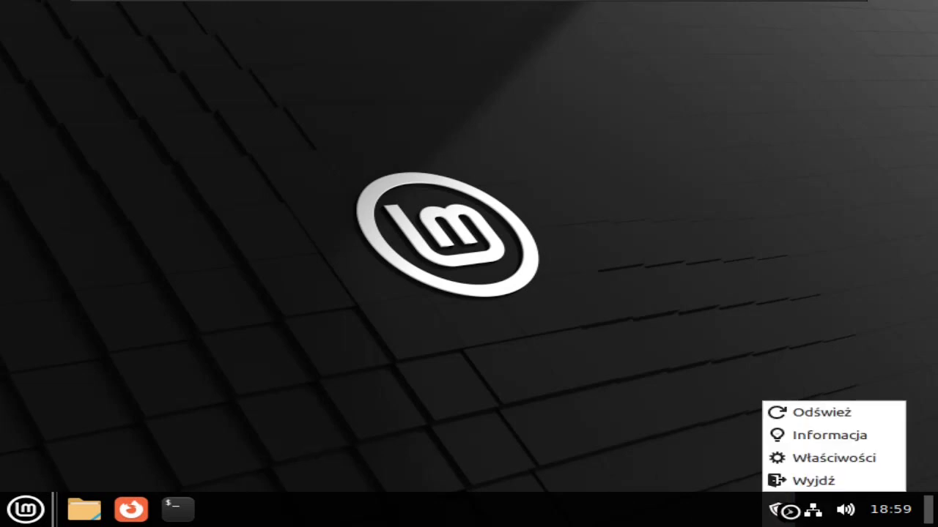
{"action": "left_click", "coordinate": [813, 481]}
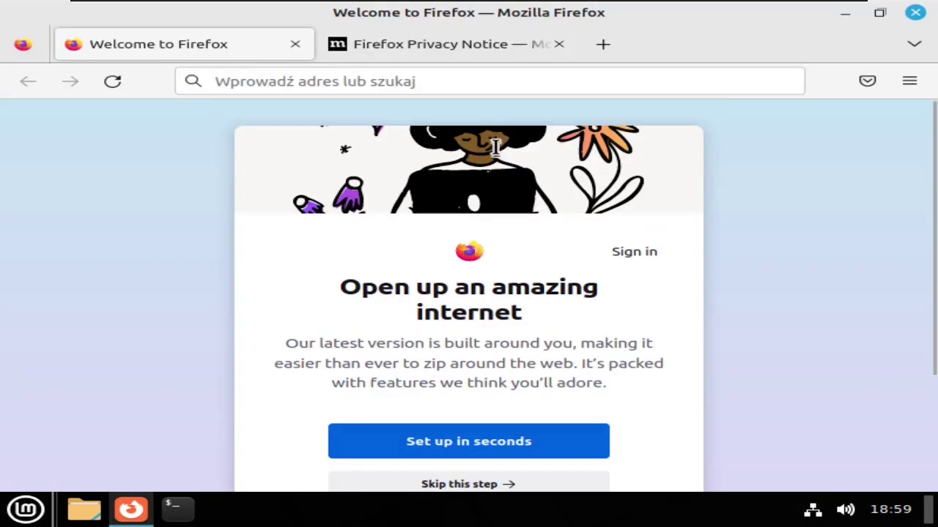
- Go to youtube.com and decline all optional cookies
{"action": "left_click", "coordinate": [537, 85]}
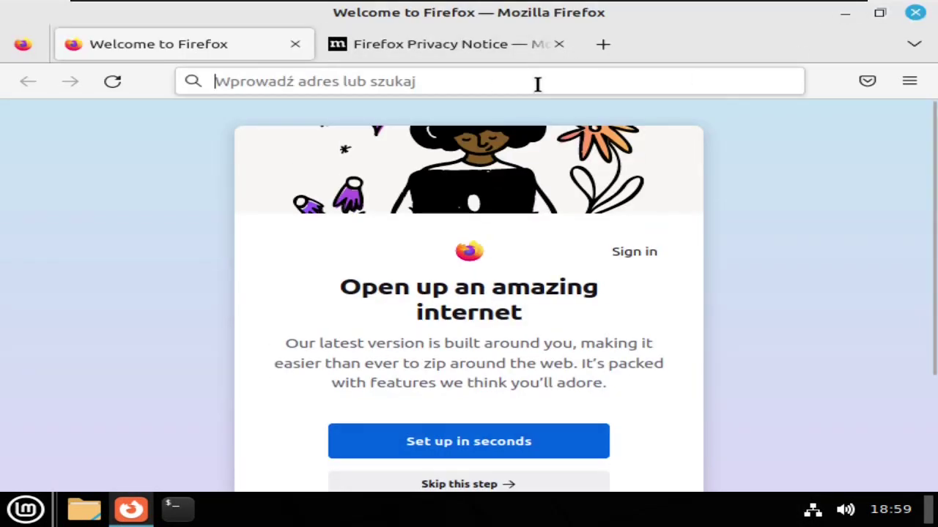
{"action": "left_click", "coordinate": [392, 124]}
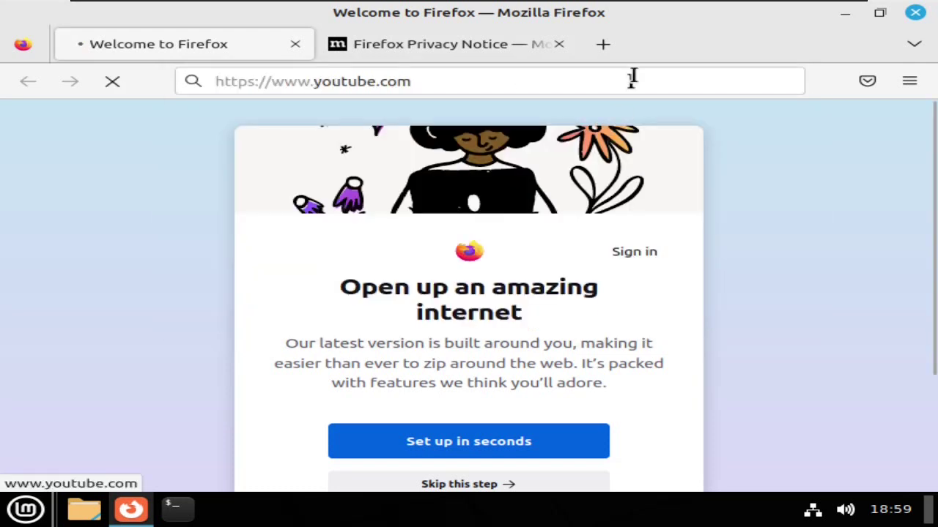
{"action": "left_click_drag", "start_coordinate": [670, 190], "coordinate": [667, 46]}
{"action": "scroll", "coordinate": [584, 283], "scroll_direction": "down", "scroll_amount": 5}
{"action": "left_click", "coordinate": [542, 422]}
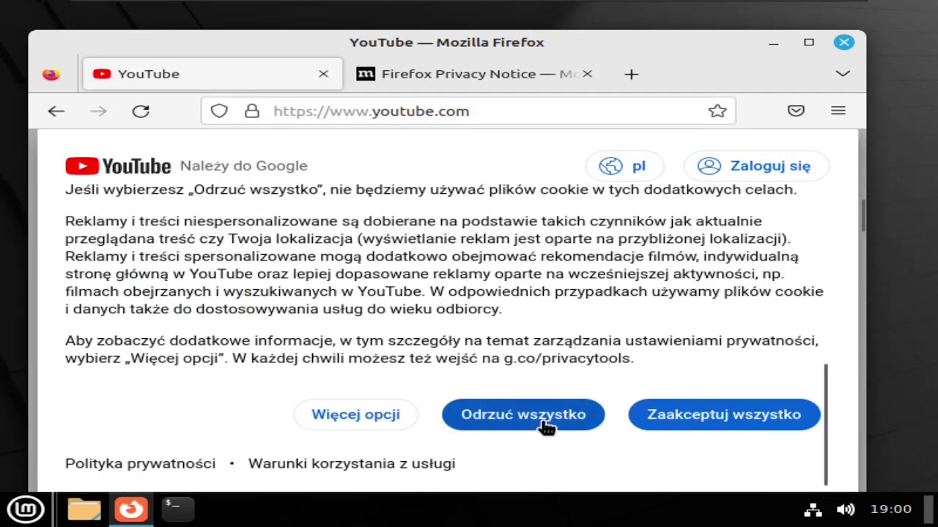
{"action": "left_click_drag", "start_coordinate": [611, 29], "coordinate": [549, 285]}
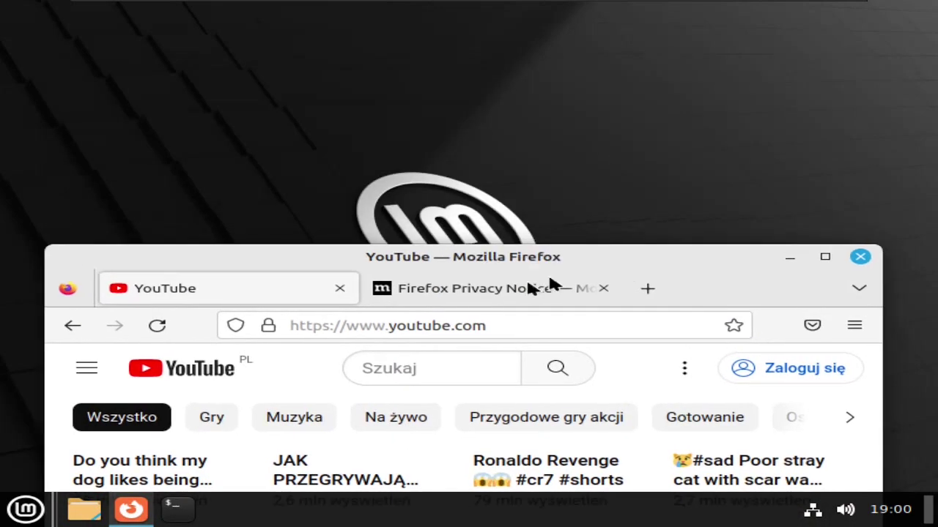
- Search YouTube for 'gammer1999' and open the channel page maximized
{"action": "left_click", "coordinate": [383, 370]}
{"action": "type", "text": "gamme"}
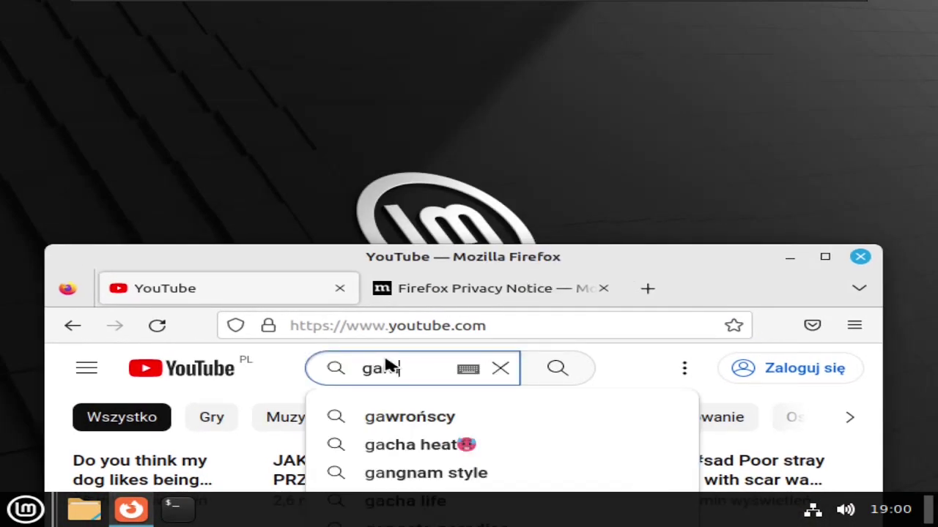
{"action": "type", "text": "r"}
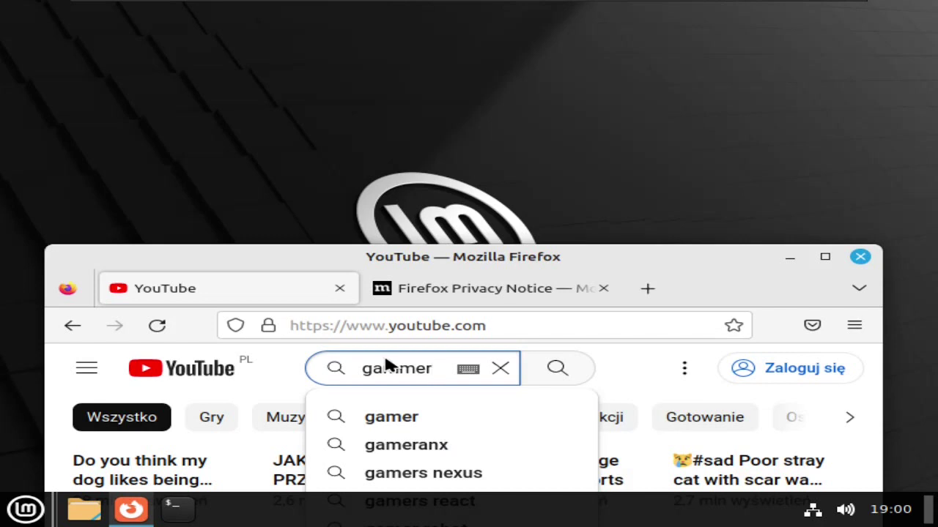
{"action": "type", "text": "1999"}
{"action": "key", "text": "Return"}
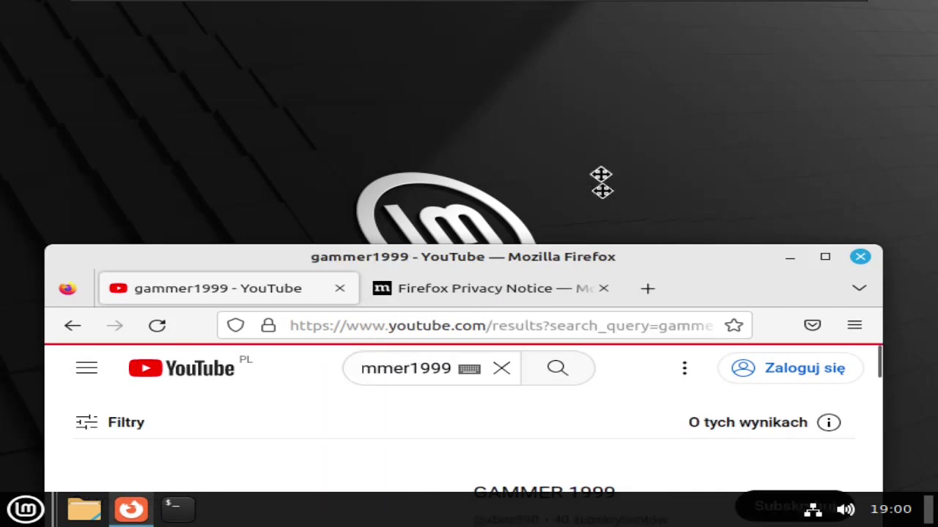
{"action": "left_click_drag", "start_coordinate": [601, 183], "coordinate": [592, 9]}
{"action": "left_click", "coordinate": [299, 274]}
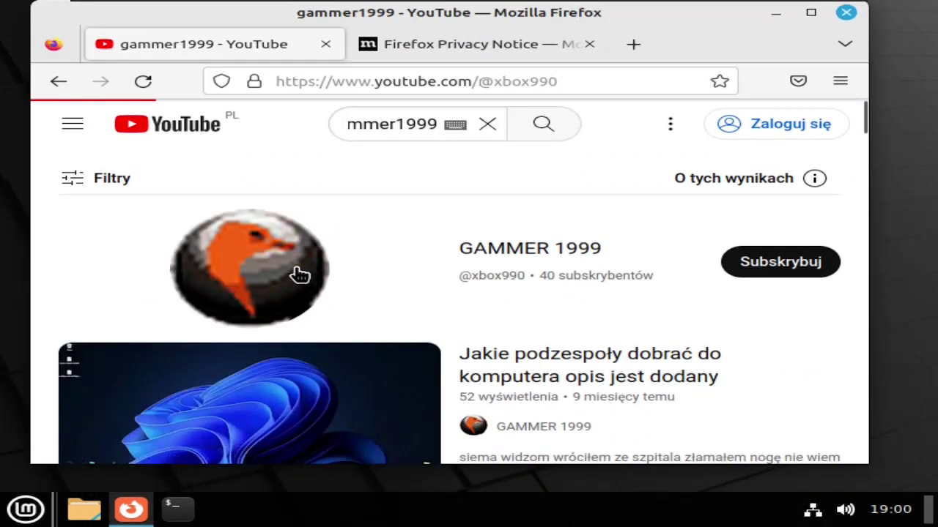
{"action": "left_click", "coordinate": [811, 13]}
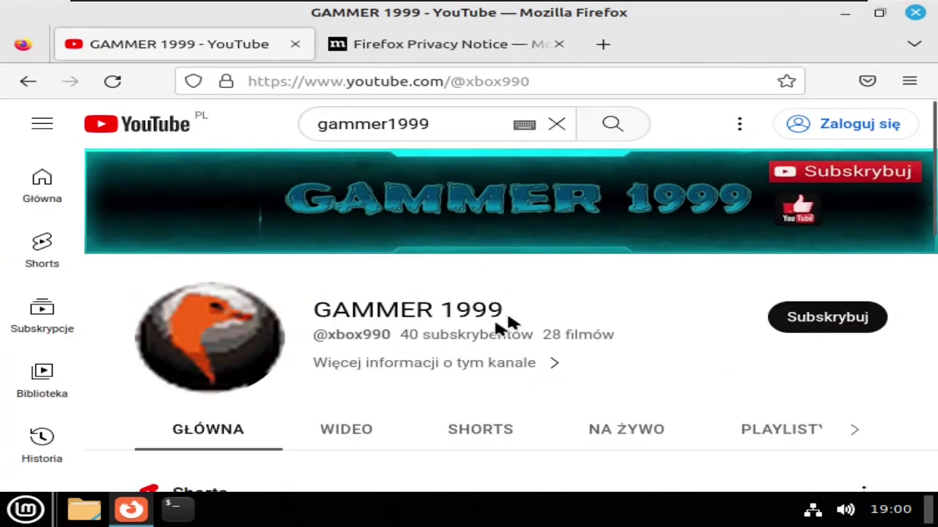
- Scroll through the channel's videos, then close the YouTube tab and the browser
{"action": "scroll", "coordinate": [505, 326], "scroll_direction": "down", "scroll_amount": 8}
{"action": "scroll", "coordinate": [561, 398], "scroll_direction": "up", "scroll_amount": 4}
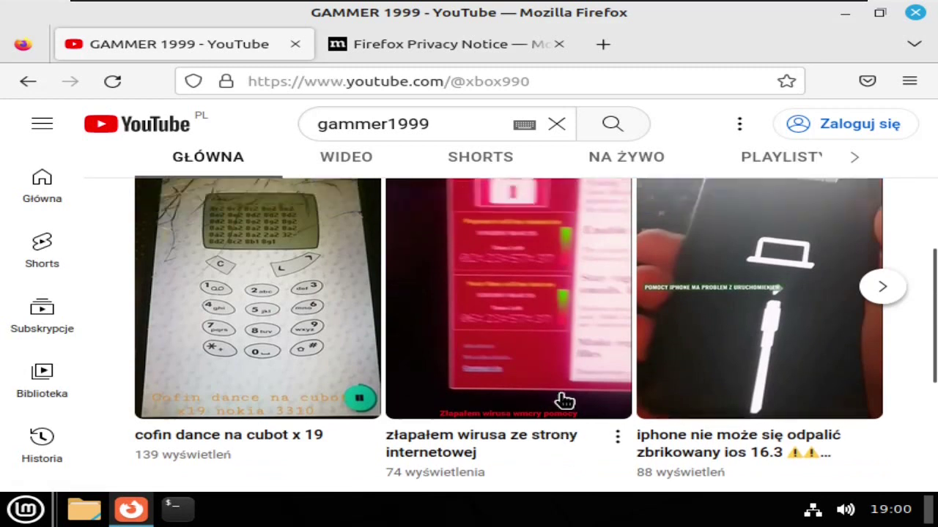
{"action": "scroll", "coordinate": [564, 401], "scroll_direction": "up", "scroll_amount": 2}
{"action": "scroll", "coordinate": [590, 283], "scroll_direction": "down", "scroll_amount": 5}
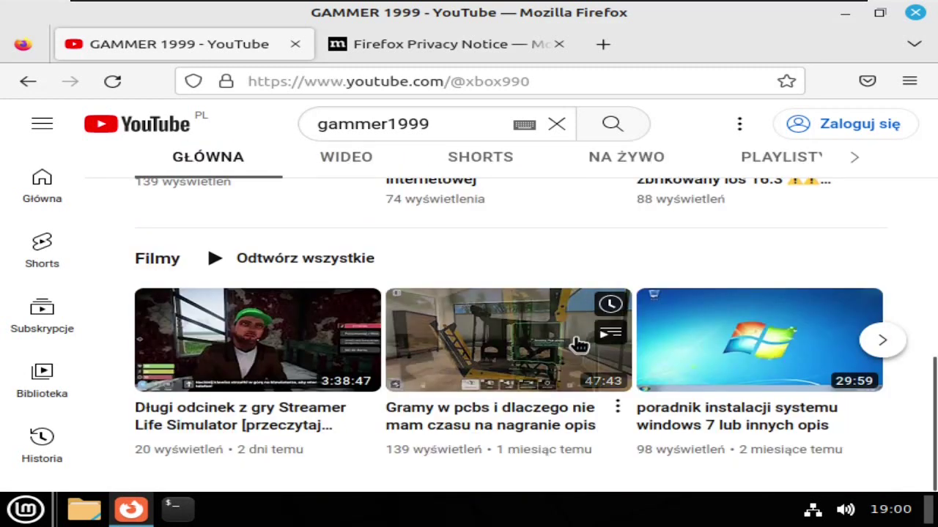
{"action": "mouse_move", "coordinate": [254, 367]}
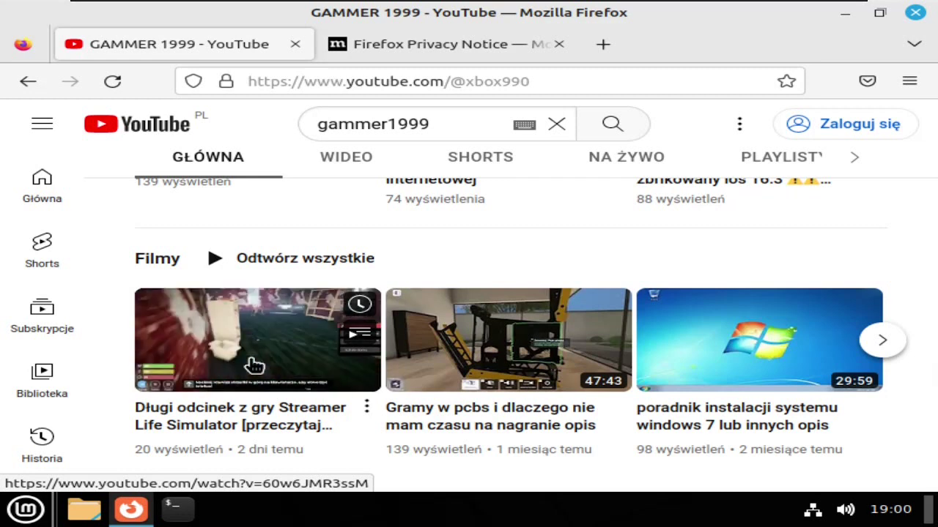
{"action": "scroll", "coordinate": [596, 444], "scroll_direction": "up", "scroll_amount": 8}
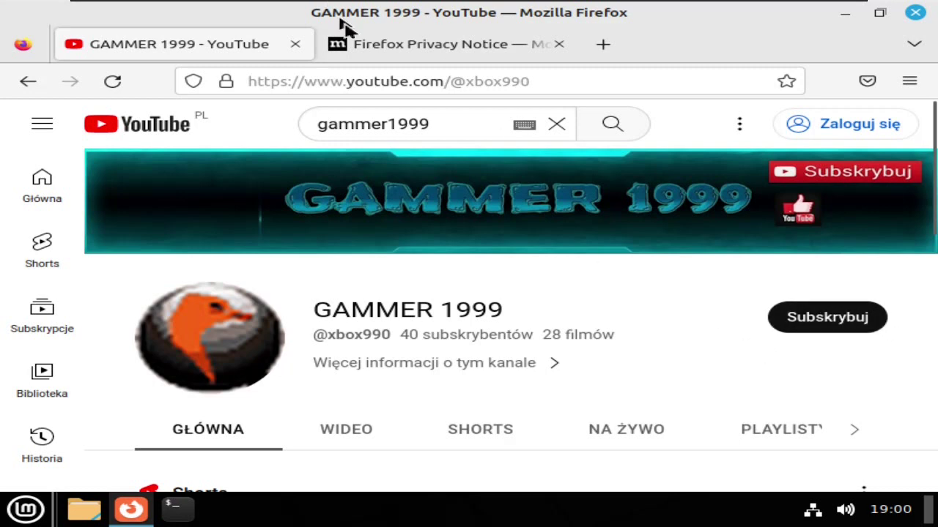
{"action": "left_click", "coordinate": [414, 52]}
{"action": "left_click", "coordinate": [296, 46]}
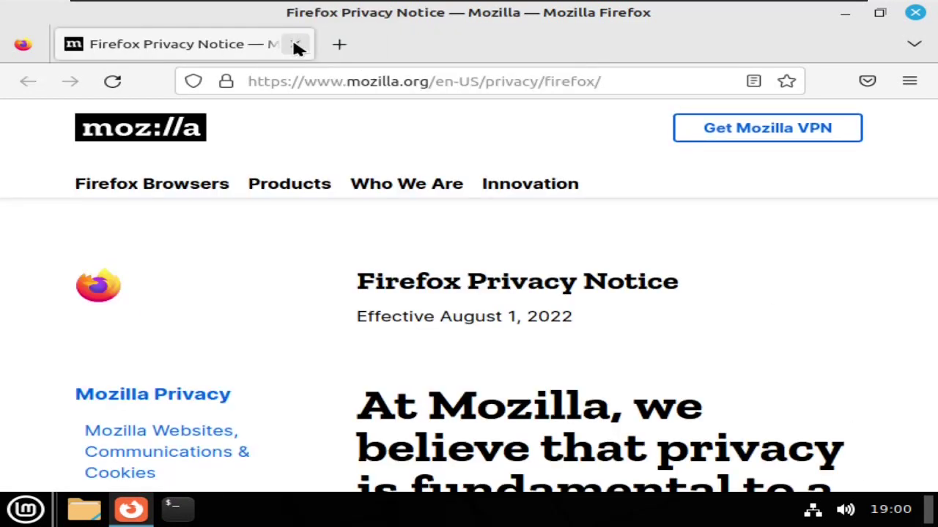
{"action": "left_click", "coordinate": [915, 12]}
- Create a new desktop folder keeping the default name 'Katalog bez nazwy'
{"action": "left_click_drag", "start_coordinate": [272, 208], "coordinate": [697, 367]}
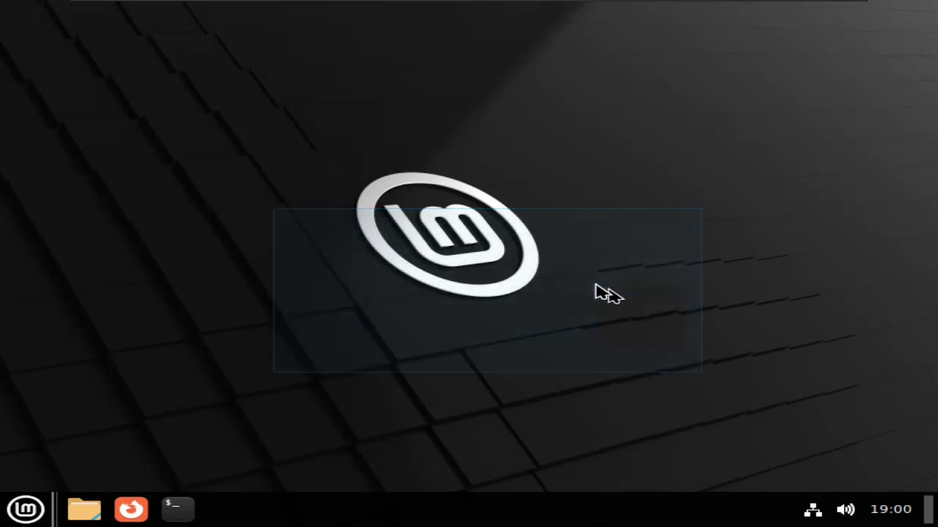
{"action": "right_click", "coordinate": [367, 229]}
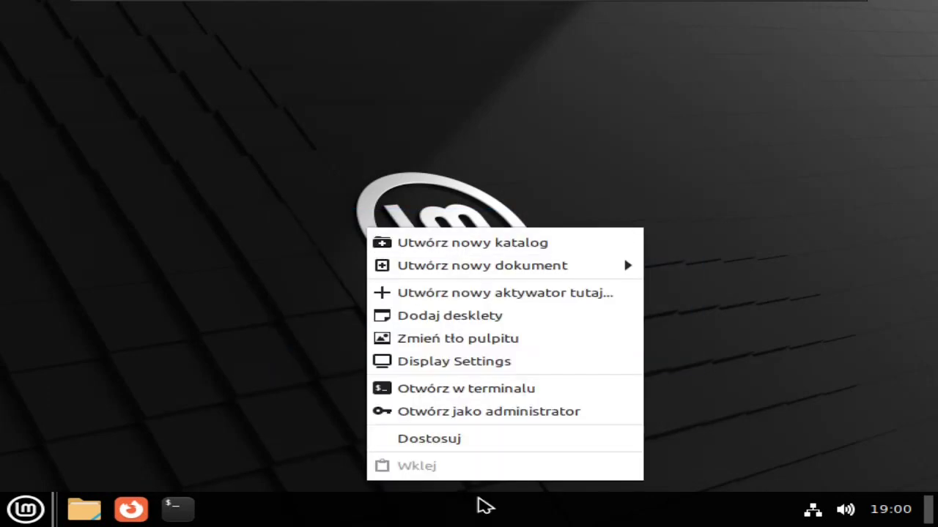
{"action": "left_click", "coordinate": [449, 244]}
{"action": "key", "text": "Return"}
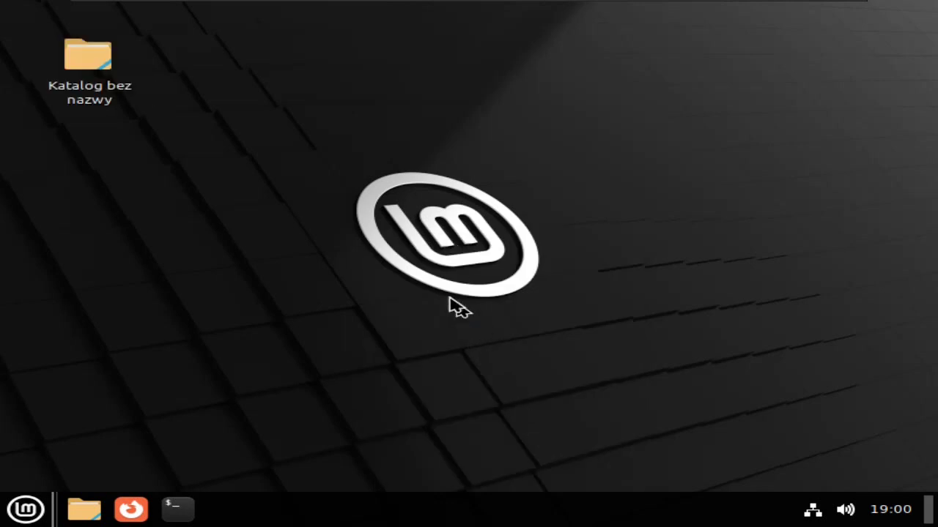
{"action": "left_click_drag", "start_coordinate": [78, 53], "coordinate": [725, 60]}
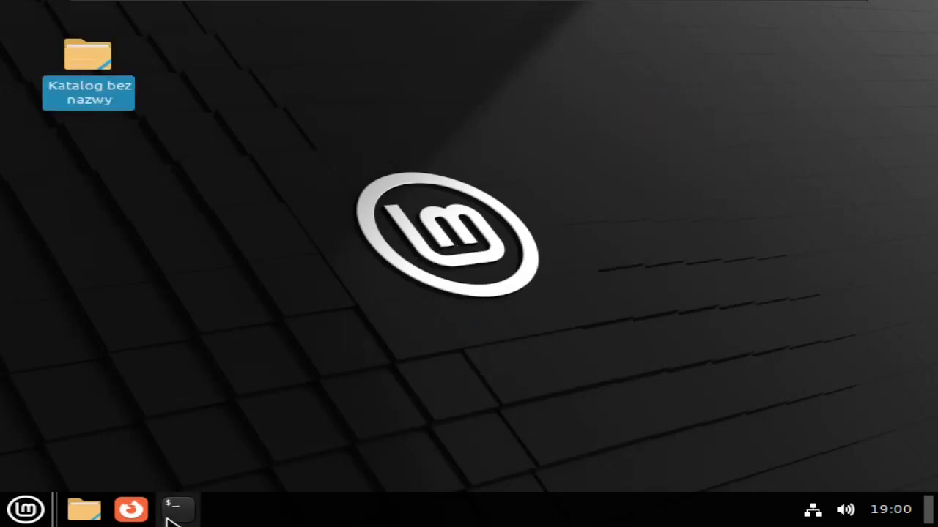
- Look through System Settings, close it, then open Display Settings from the desktop
{"action": "left_click", "coordinate": [10, 507]}
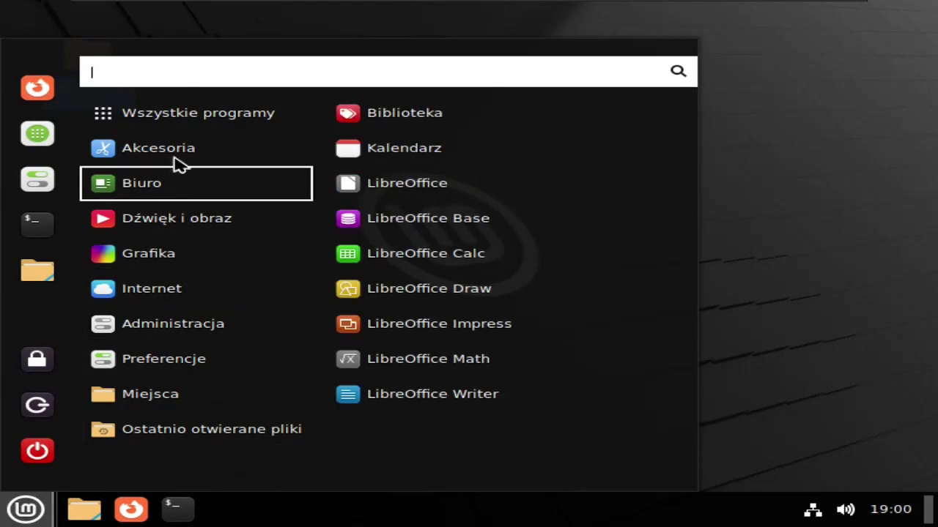
{"action": "left_click", "coordinate": [35, 180]}
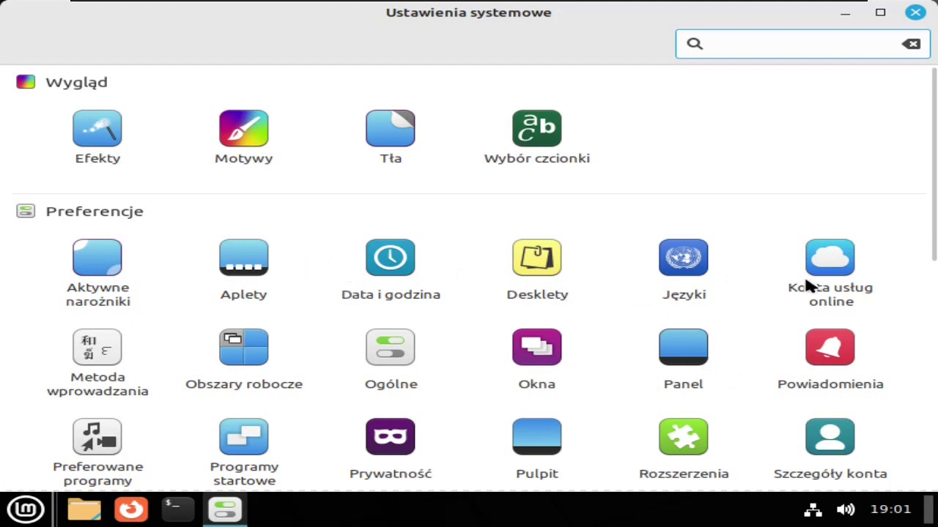
{"action": "scroll", "coordinate": [784, 308], "scroll_direction": "down", "scroll_amount": 3}
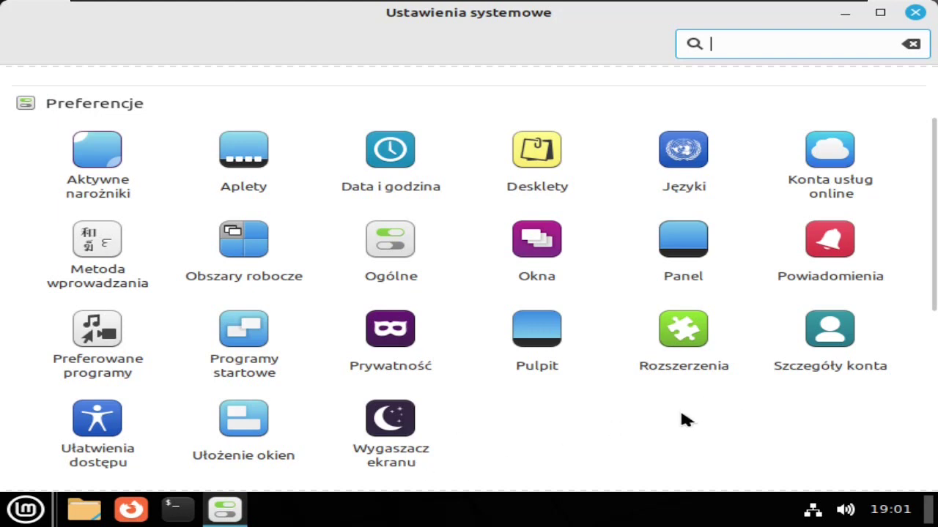
{"action": "scroll", "coordinate": [680, 407], "scroll_direction": "up", "scroll_amount": 3}
{"action": "left_click", "coordinate": [915, 13]}
{"action": "right_click", "coordinate": [400, 251]}
{"action": "left_click", "coordinate": [465, 381]}
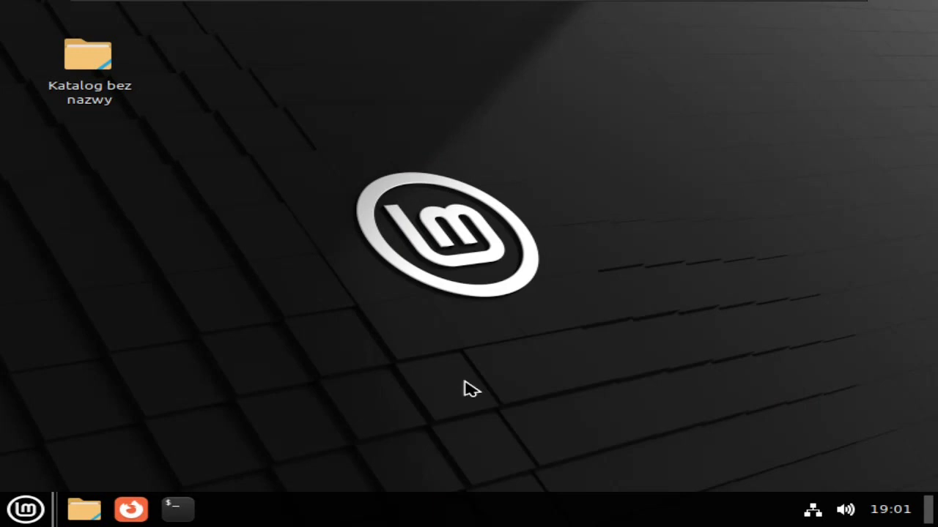
- Try another resolution, set scaling to 150 % and keep landscape (Poziomy) orientation
{"action": "left_click", "coordinate": [477, 331]}
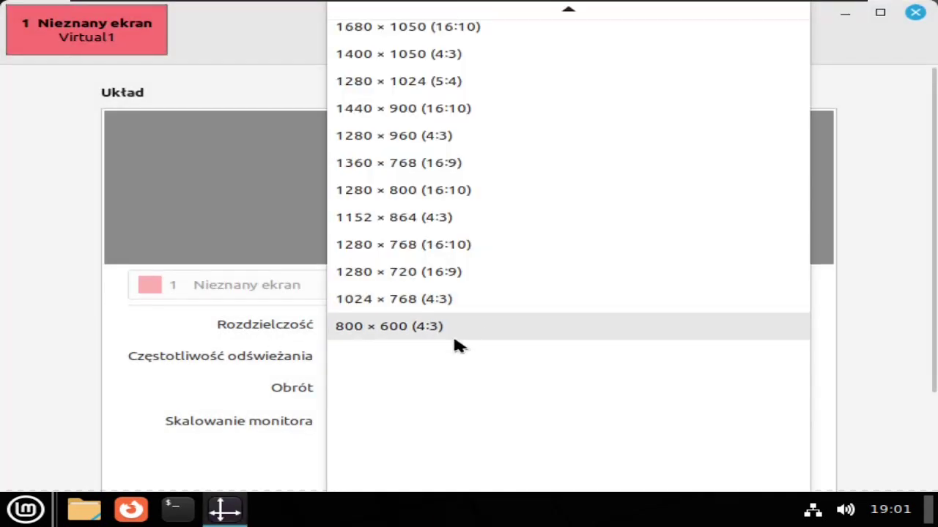
{"action": "left_click", "coordinate": [454, 336]}
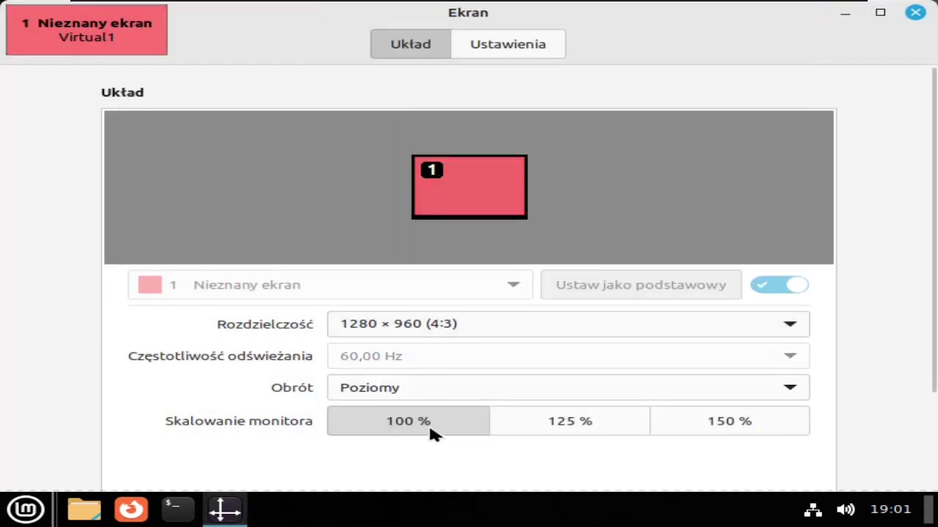
{"action": "left_click", "coordinate": [717, 421]}
{"action": "left_click", "coordinate": [687, 388]}
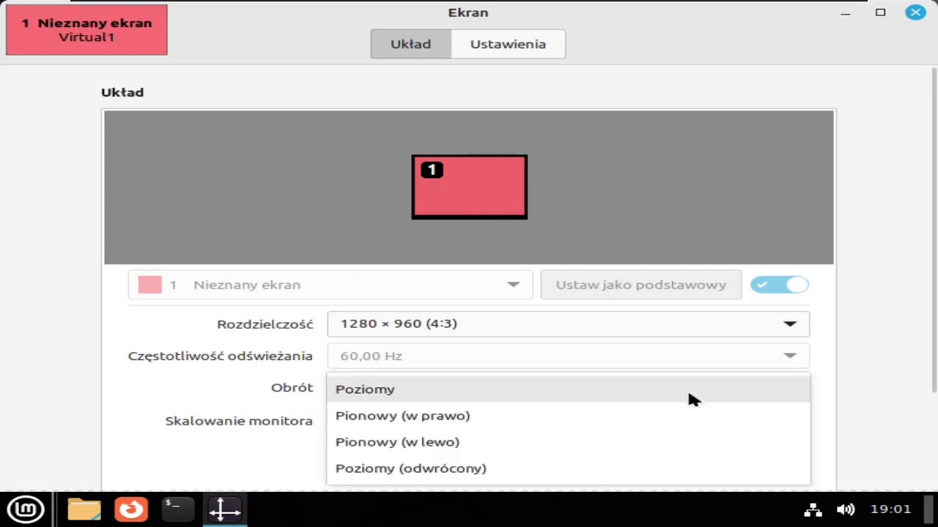
{"action": "left_click", "coordinate": [689, 394]}
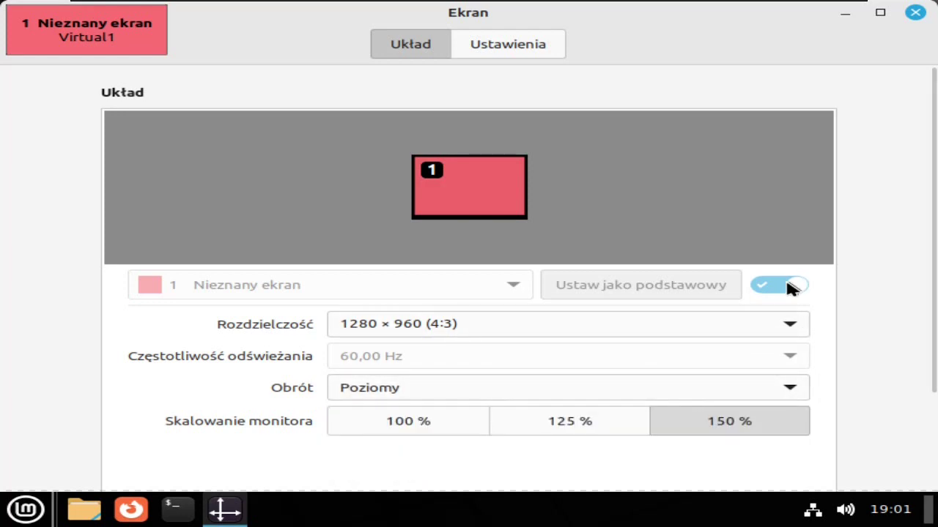
- Set the resolution to 800 × 600 (4:3)
{"action": "left_click", "coordinate": [605, 331]}
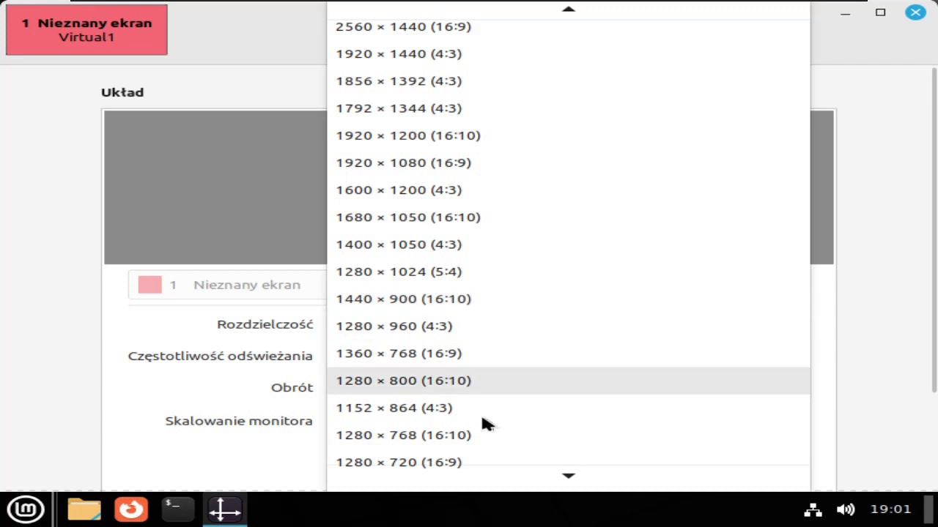
{"action": "scroll", "coordinate": [483, 418], "scroll_direction": "down", "scroll_amount": 2}
{"action": "scroll", "coordinate": [518, 349], "scroll_direction": "up", "scroll_amount": 5}
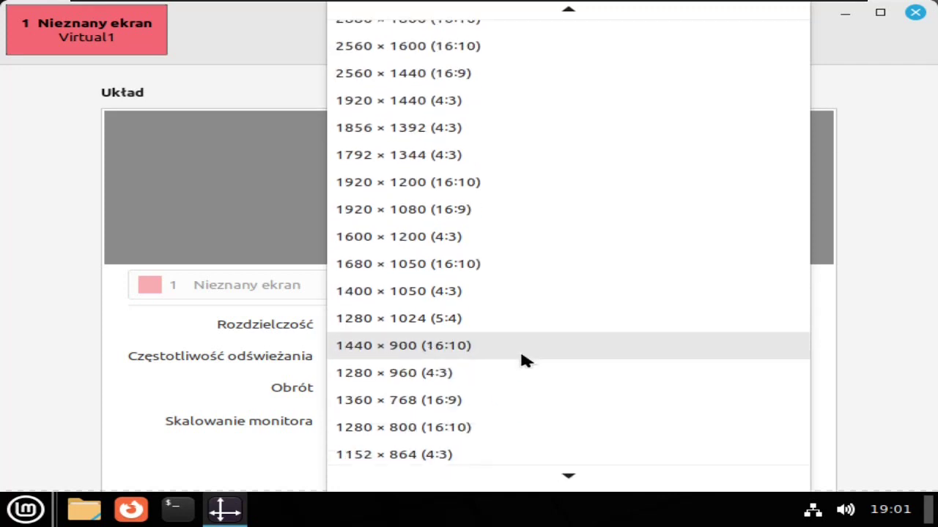
{"action": "scroll", "coordinate": [520, 346], "scroll_direction": "down", "scroll_amount": 5}
{"action": "scroll", "coordinate": [526, 355], "scroll_direction": "down", "scroll_amount": 1}
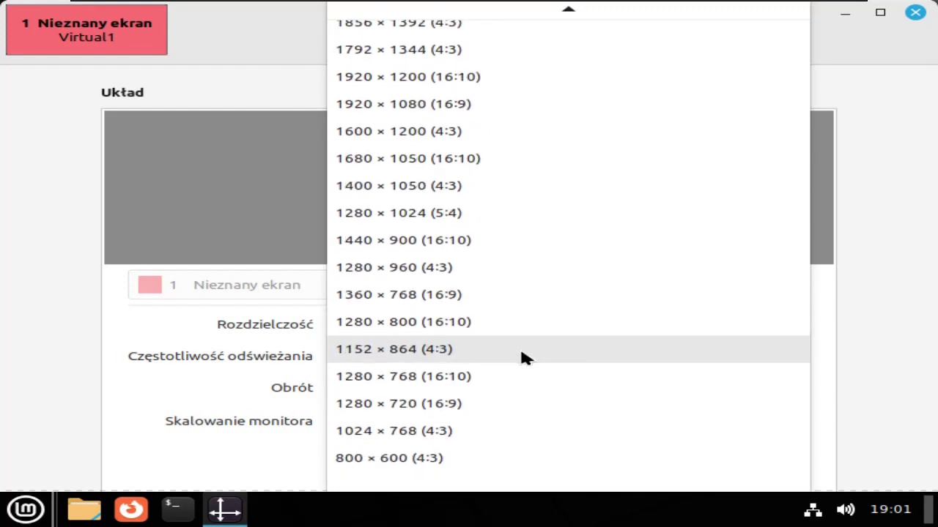
{"action": "left_click", "coordinate": [362, 456]}
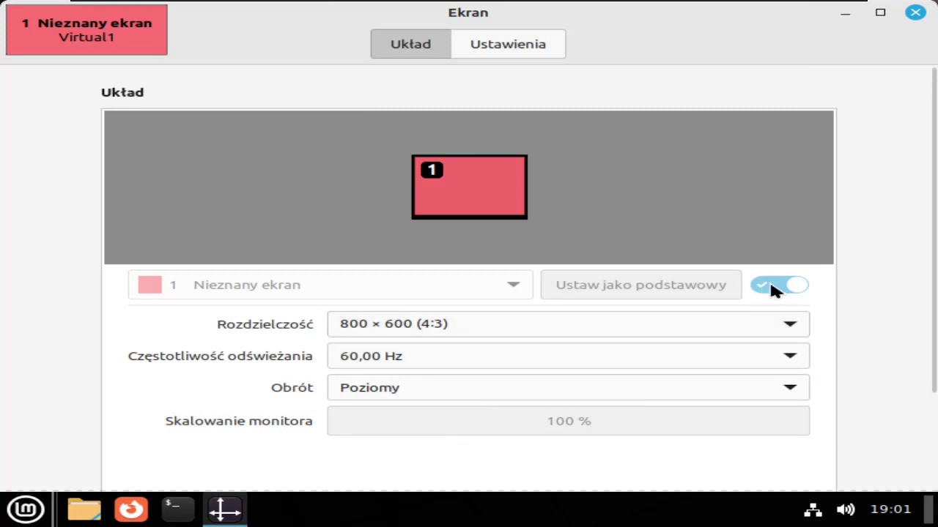
- Switch off auto-rotation disabling and fractional scaling, then choose 1152 × 864 (4:3)
{"action": "left_click", "coordinate": [504, 45]}
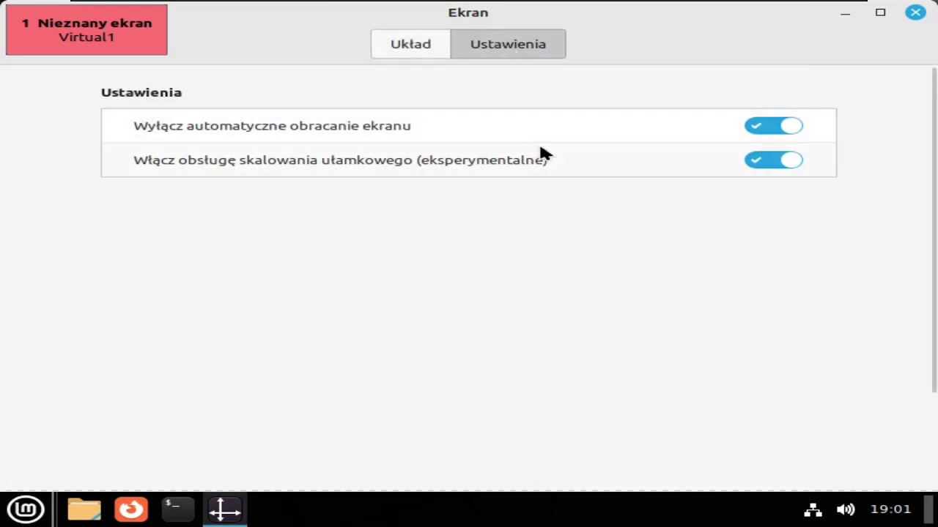
{"action": "left_click", "coordinate": [774, 129]}
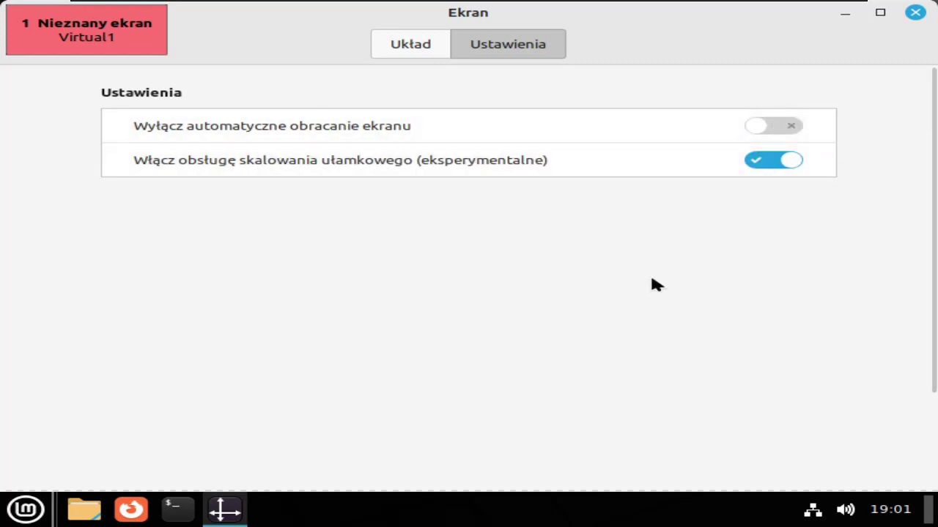
{"action": "left_click", "coordinate": [787, 158]}
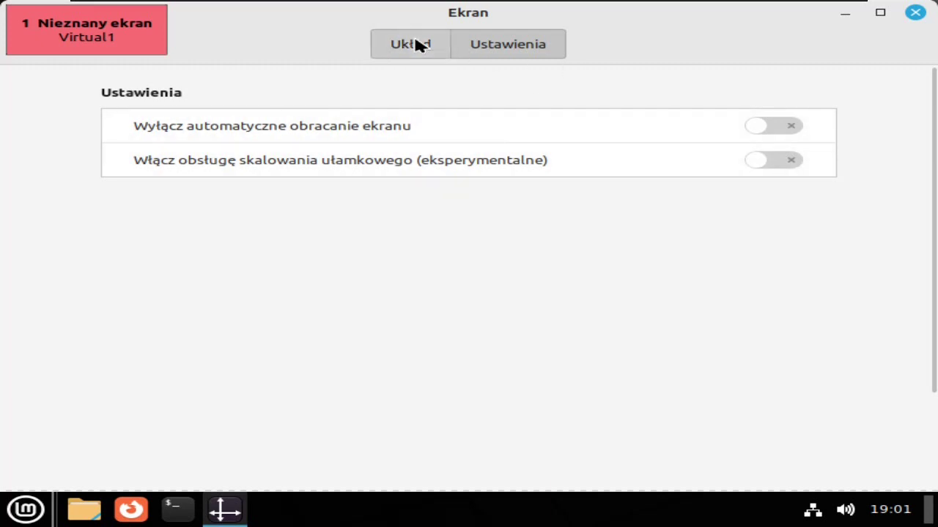
{"action": "left_click", "coordinate": [415, 44]}
{"action": "left_click", "coordinate": [483, 327]}
{"action": "left_click", "coordinate": [440, 217]}
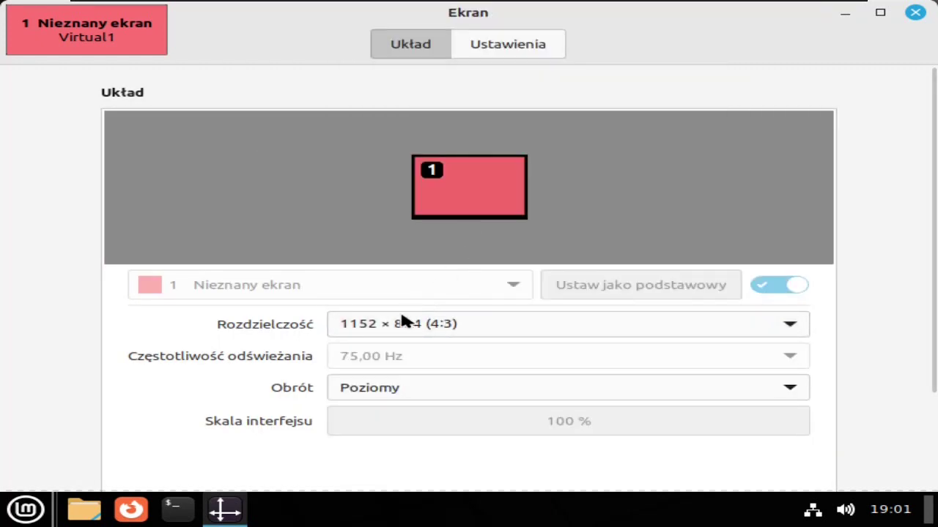
- Try 1600 × 1200 (4:3) at 200 % scale, then apply a higher resolution
{"action": "left_click", "coordinate": [404, 322]}
{"action": "left_click", "coordinate": [451, 113]}
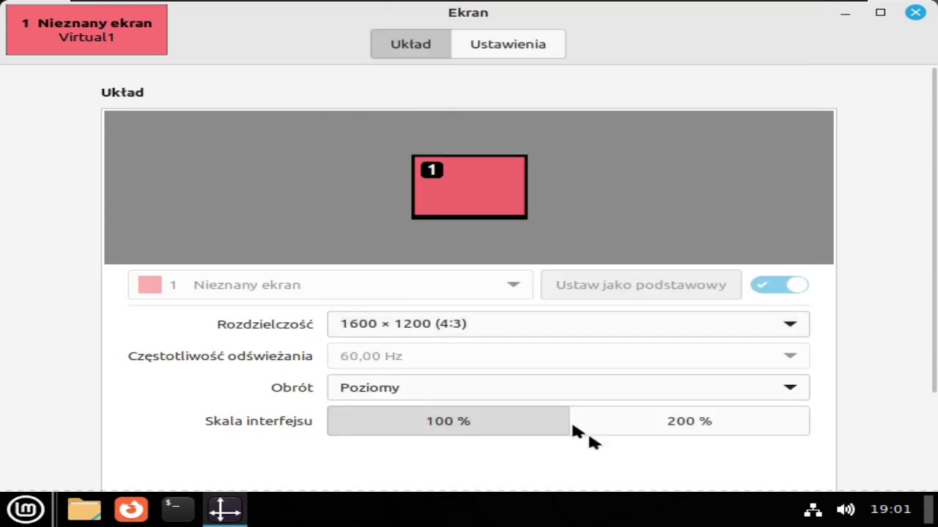
{"action": "left_click", "coordinate": [668, 425]}
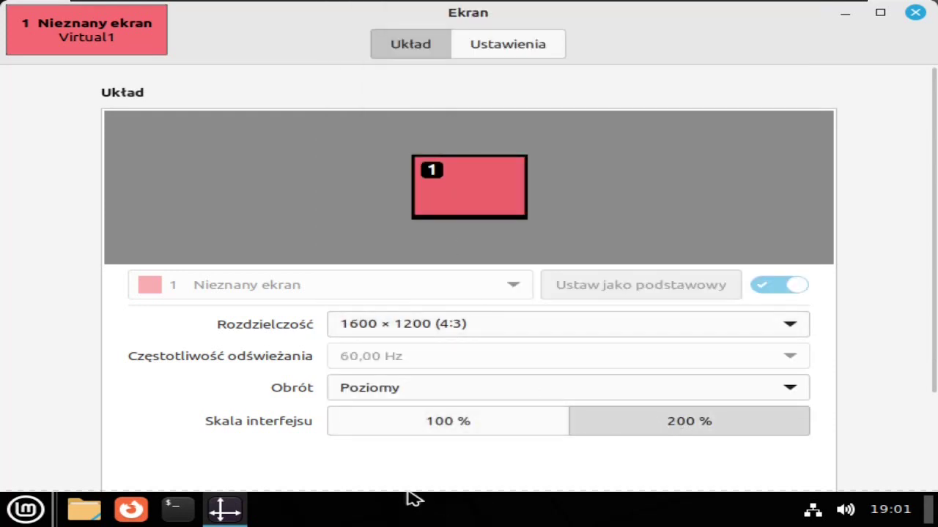
{"action": "scroll", "coordinate": [429, 466], "scroll_direction": "down", "scroll_amount": 3}
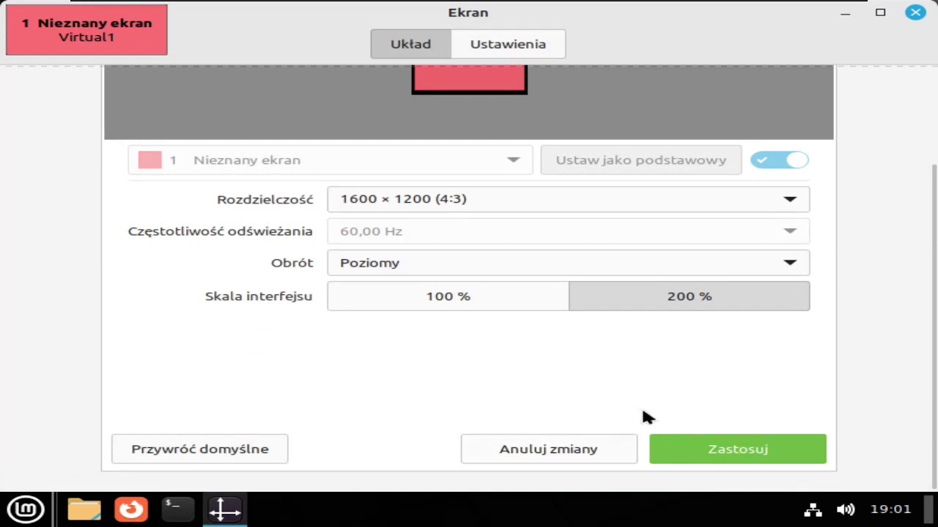
{"action": "left_click", "coordinate": [455, 208]}
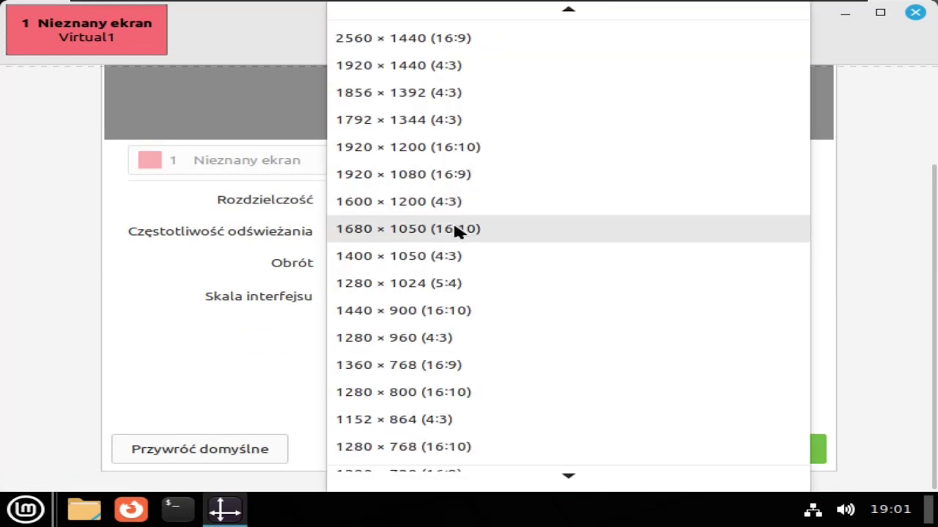
{"action": "scroll", "coordinate": [455, 231], "scroll_direction": "up", "scroll_amount": 3}
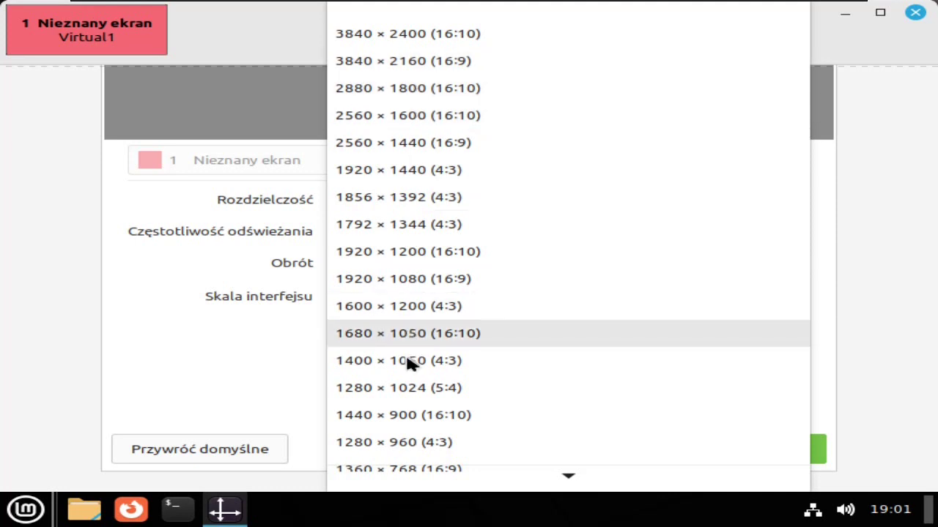
{"action": "left_click", "coordinate": [443, 264]}
{"action": "left_click", "coordinate": [618, 304]}
{"action": "left_click", "coordinate": [705, 459]}
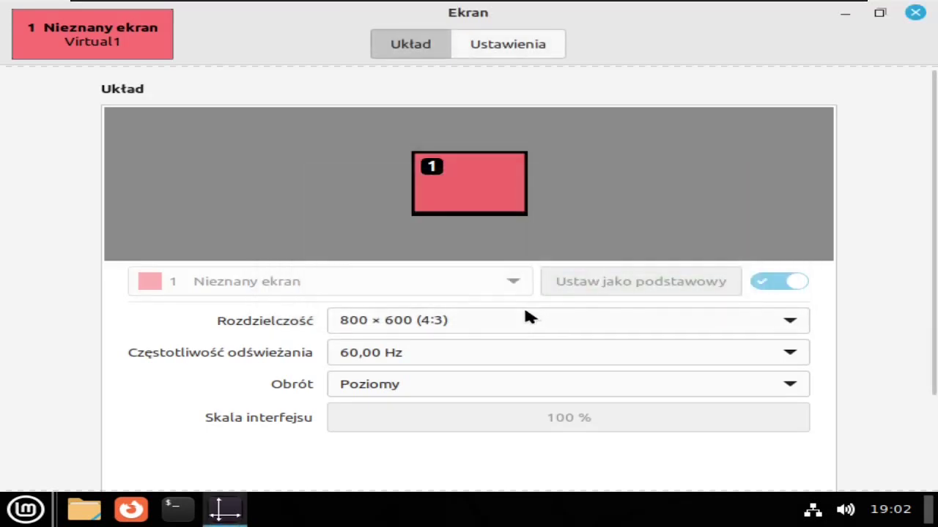
- Apply and keep 1920 × 1080 (16:9), then close the Display window
{"action": "left_click", "coordinate": [523, 316]}
{"action": "scroll", "coordinate": [441, 236], "scroll_direction": "up", "scroll_amount": 2}
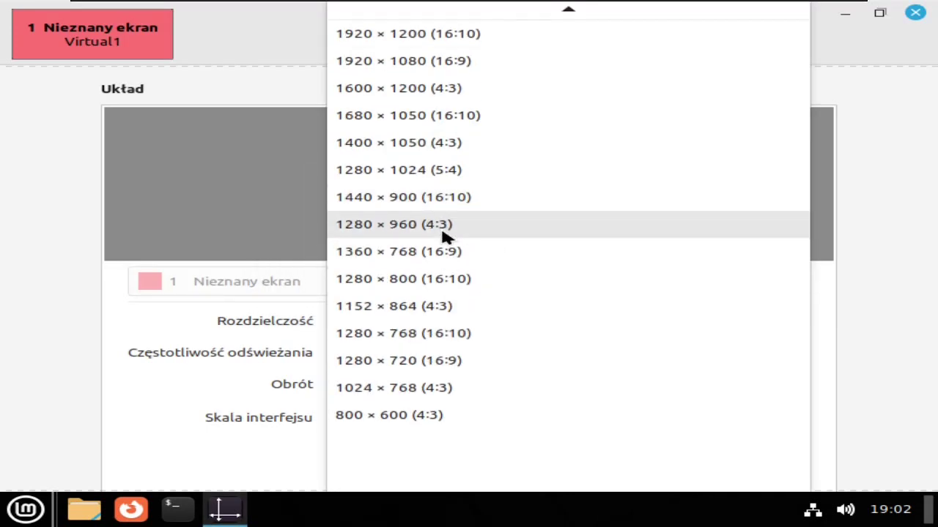
{"action": "left_click", "coordinate": [404, 91]}
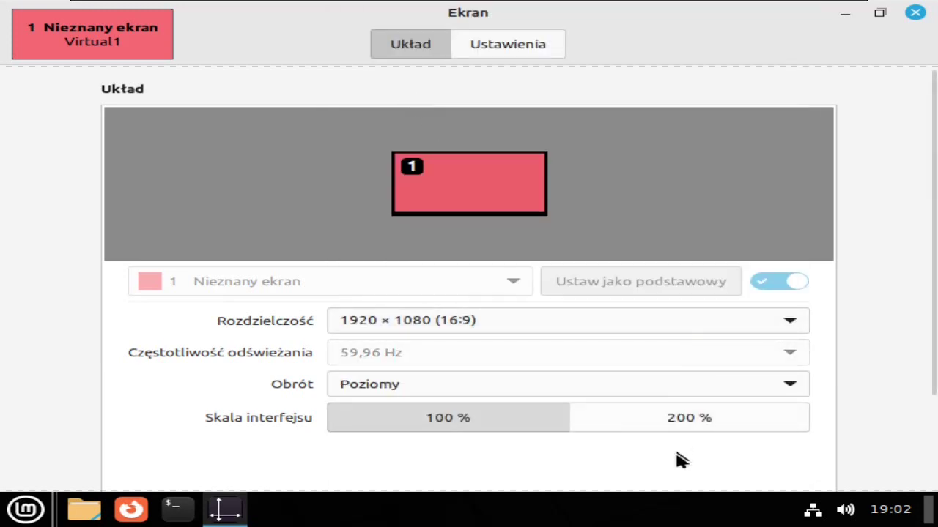
{"action": "scroll", "coordinate": [685, 447], "scroll_direction": "down", "scroll_amount": 4}
{"action": "left_click", "coordinate": [732, 438]}
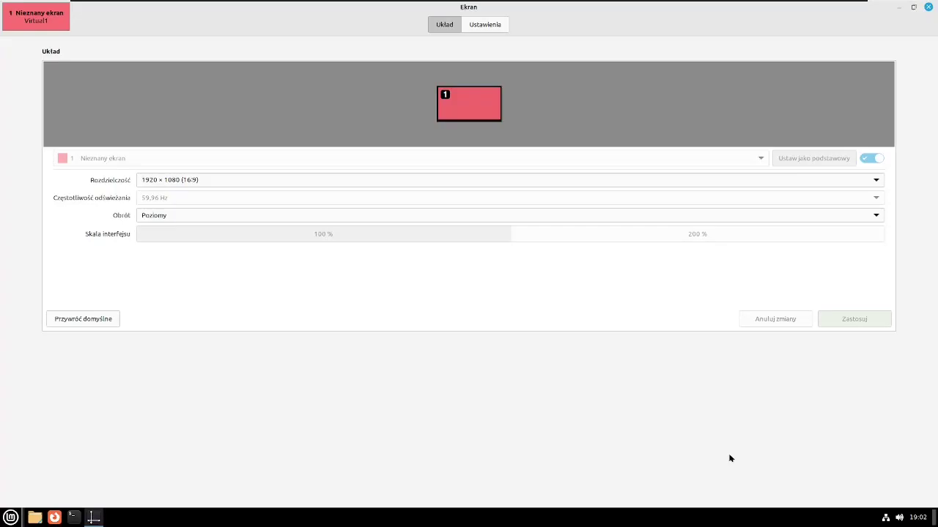
{"action": "left_click", "coordinate": [522, 295]}
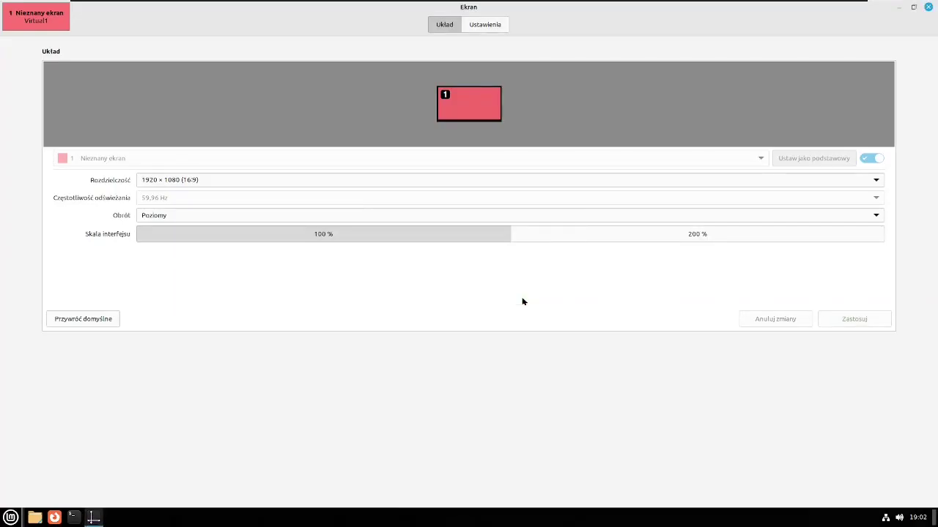
{"action": "left_click", "coordinate": [928, 9]}
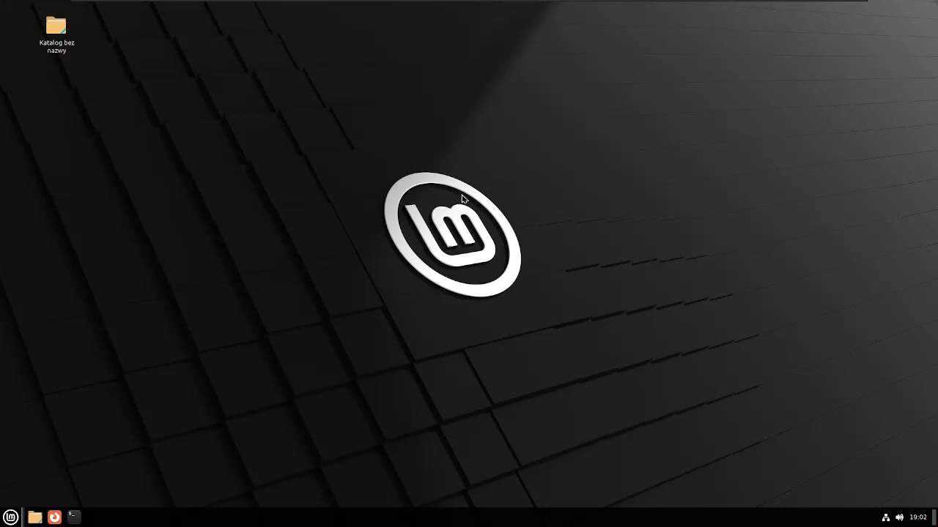
- Shut down Linux Mint via the menu's power button and Wyłącz komputer
{"action": "left_click_drag", "start_coordinate": [288, 104], "coordinate": [516, 164]}
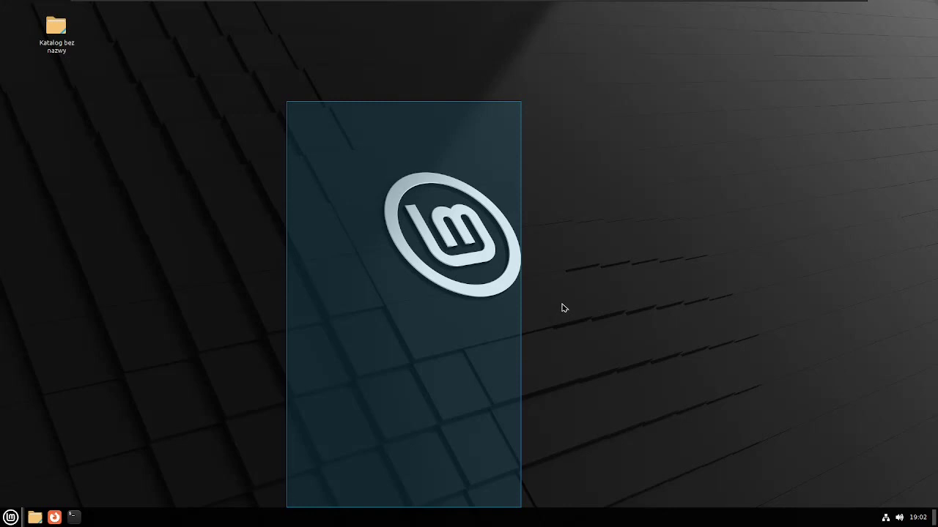
{"action": "left_click_drag", "start_coordinate": [563, 308], "coordinate": [564, 308]}
{"action": "left_click", "coordinate": [11, 517]}
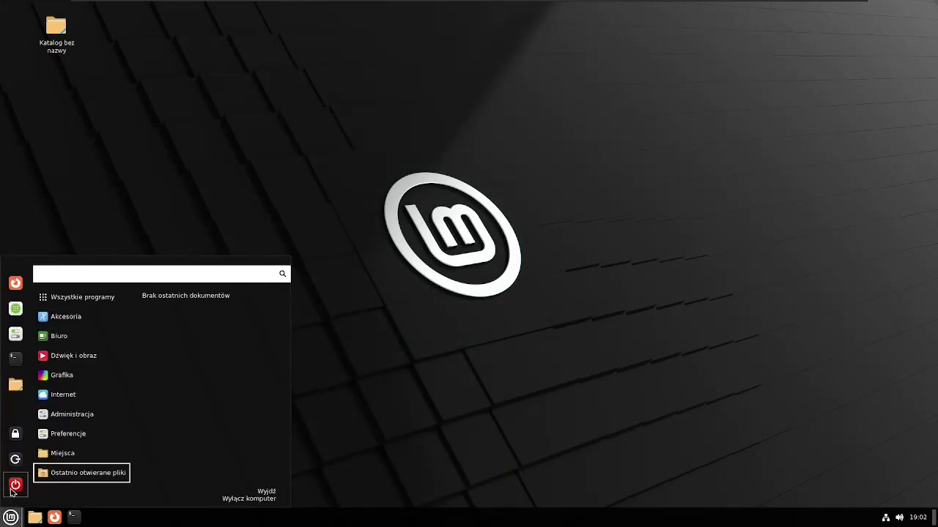
{"action": "left_click", "coordinate": [14, 485]}
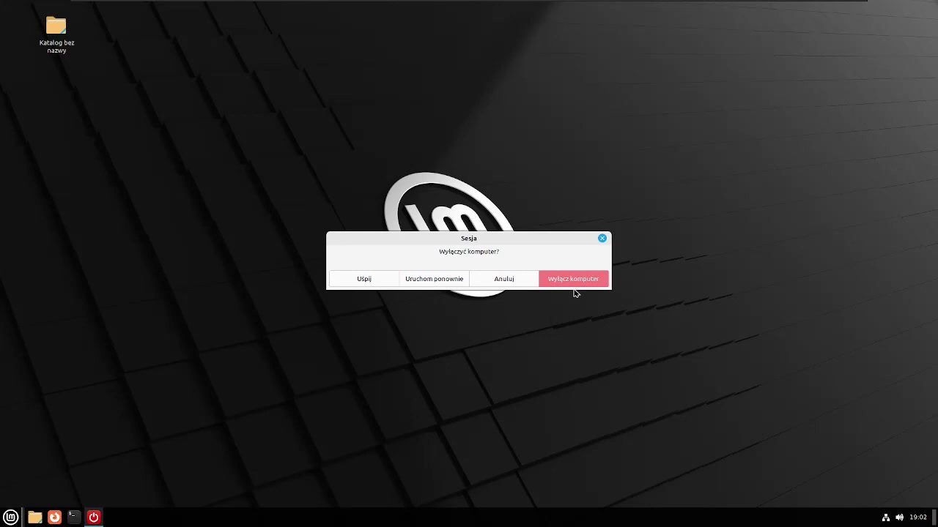
{"action": "left_click", "coordinate": [580, 279]}
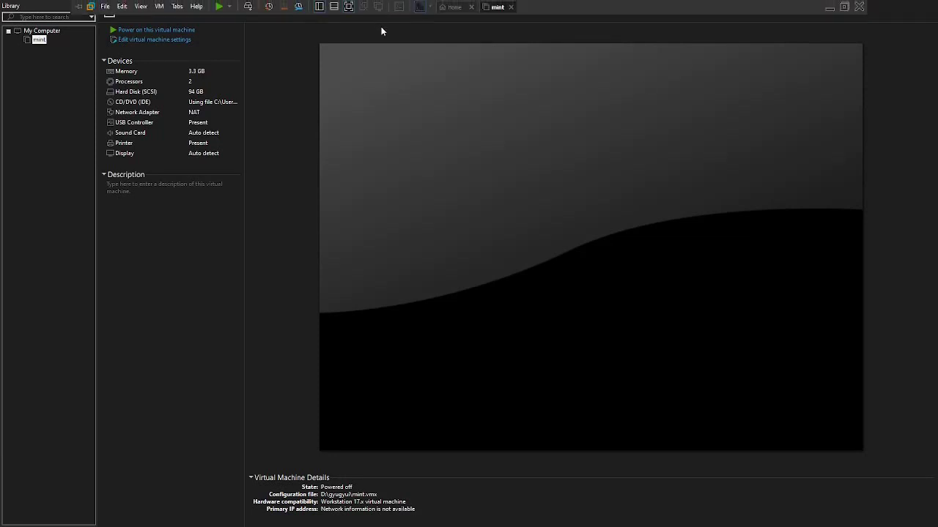
- Exit full screen and start removing mint from the library, cancelling the first attempt
{"action": "left_click", "coordinate": [350, 7]}
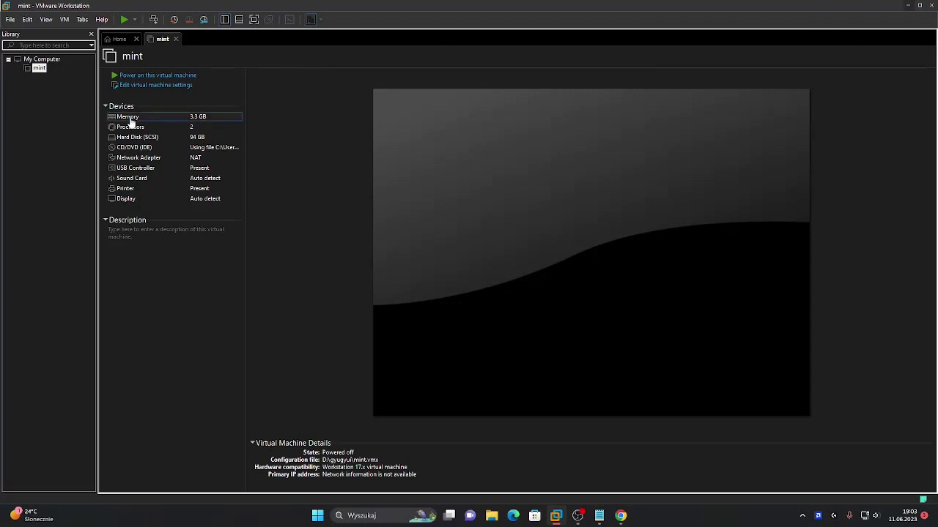
{"action": "right_click", "coordinate": [37, 68]}
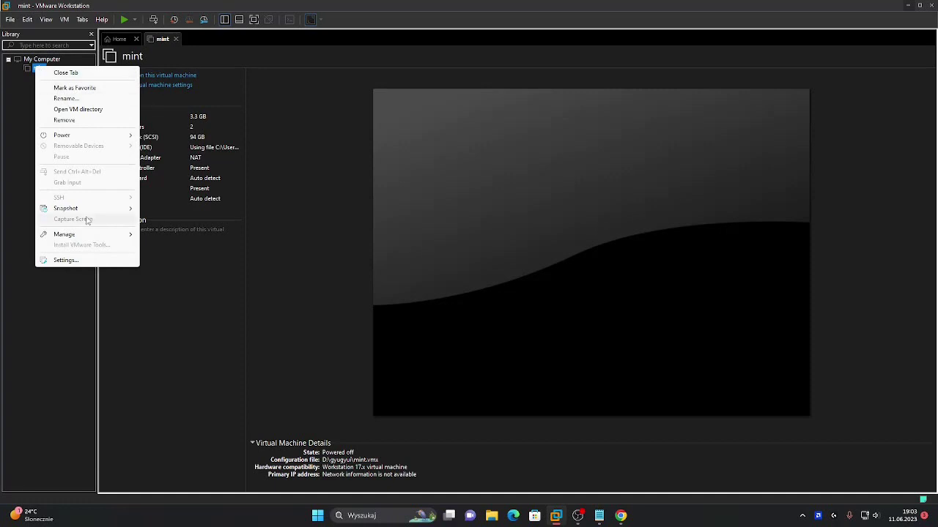
{"action": "left_click", "coordinate": [64, 120]}
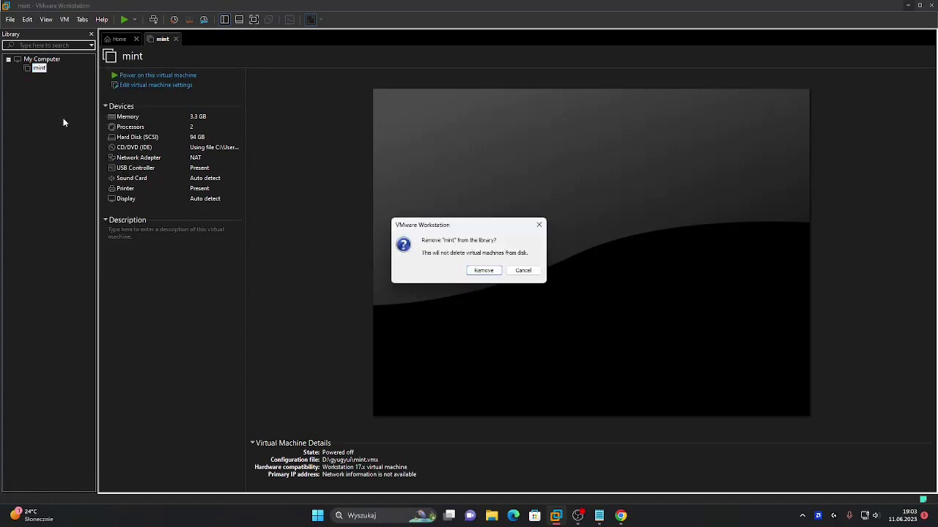
{"action": "left_click", "coordinate": [533, 271]}
- Remove mint from the library, close VMware Workstation and centre the OBS window
{"action": "right_click", "coordinate": [40, 69]}
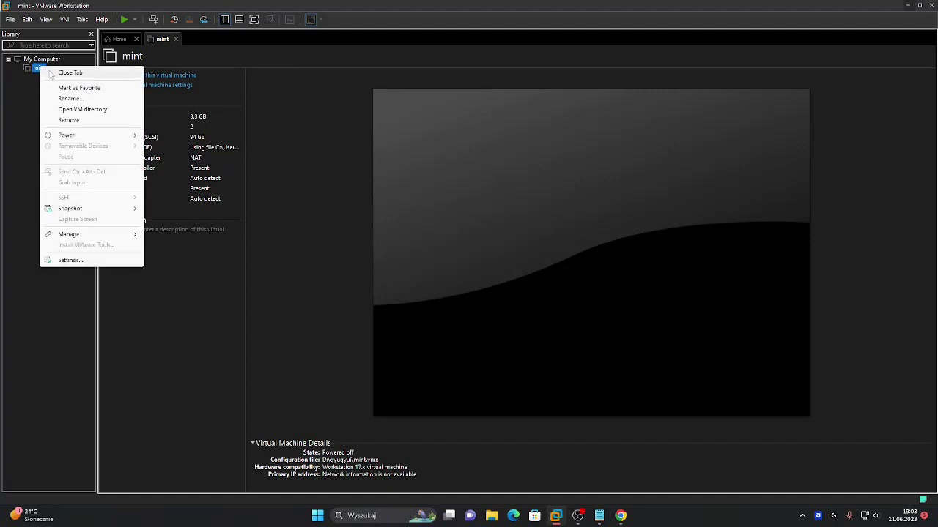
{"action": "left_click", "coordinate": [69, 120]}
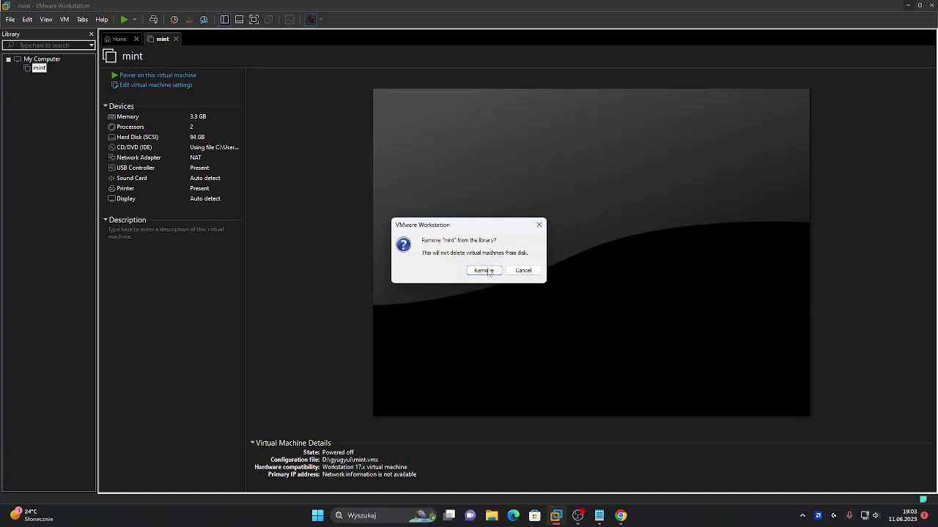
{"action": "left_click", "coordinate": [490, 272]}
{"action": "left_click", "coordinate": [930, 5]}
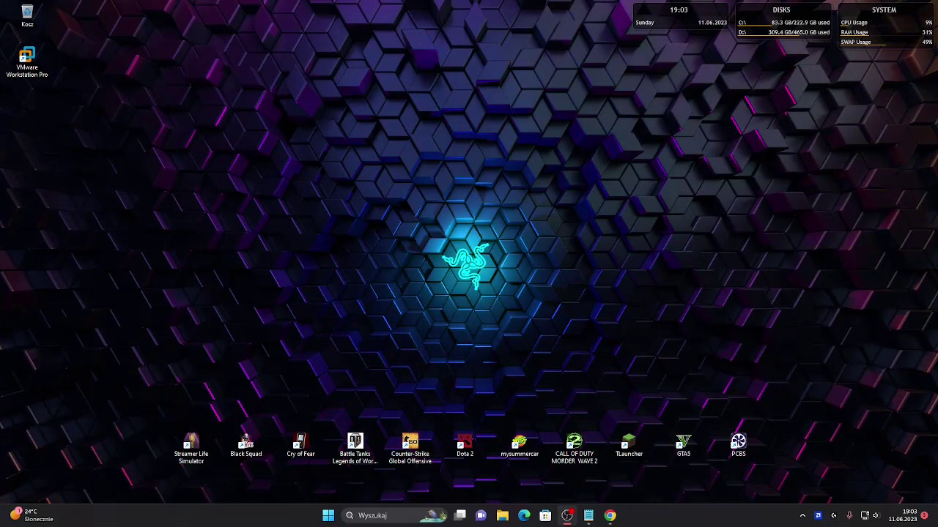
{"action": "left_click_drag", "start_coordinate": [937, 15], "coordinate": [592, 35]}
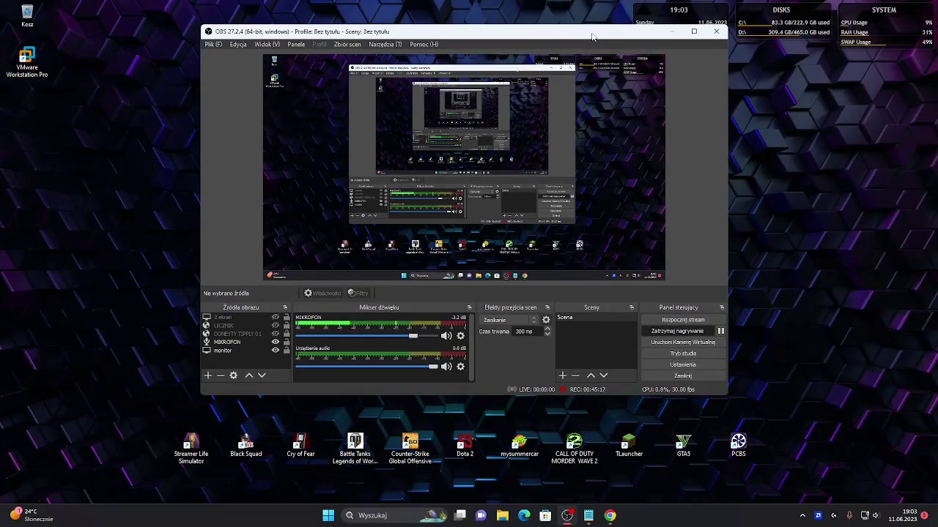